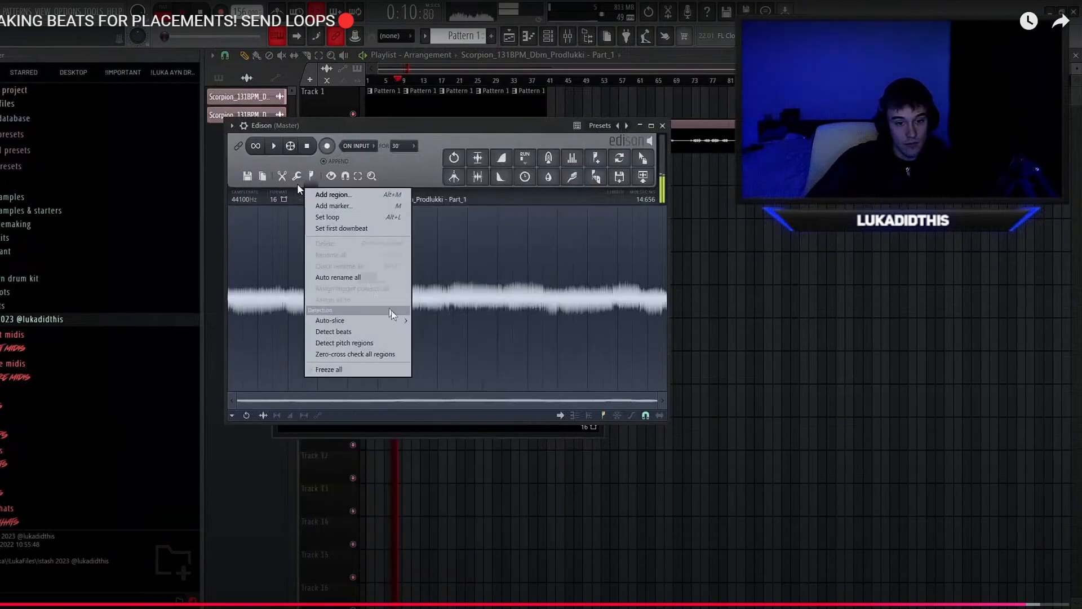
Convert the Scorpion melody sample to score in the piano roll and switch the piano roll to the hihat channel
click(296, 177)
click(447, 442)
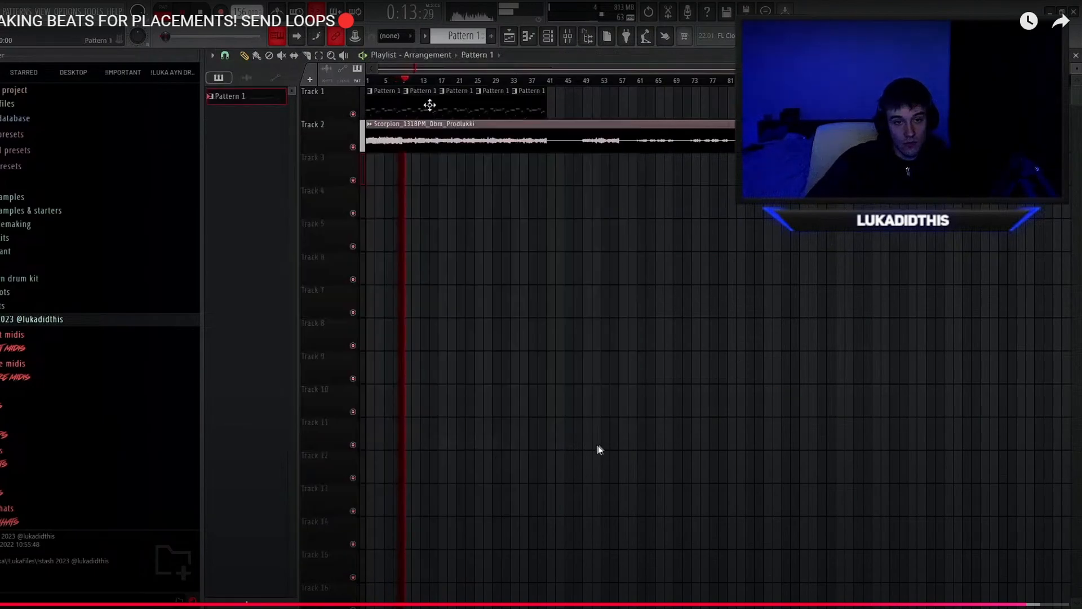
click(472, 62)
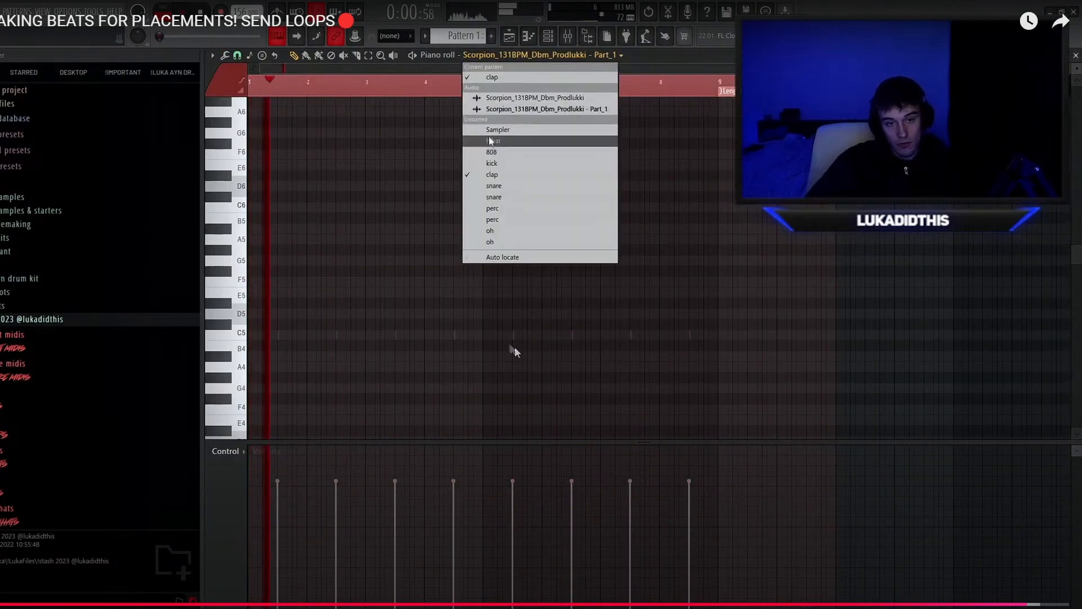
click(490, 141)
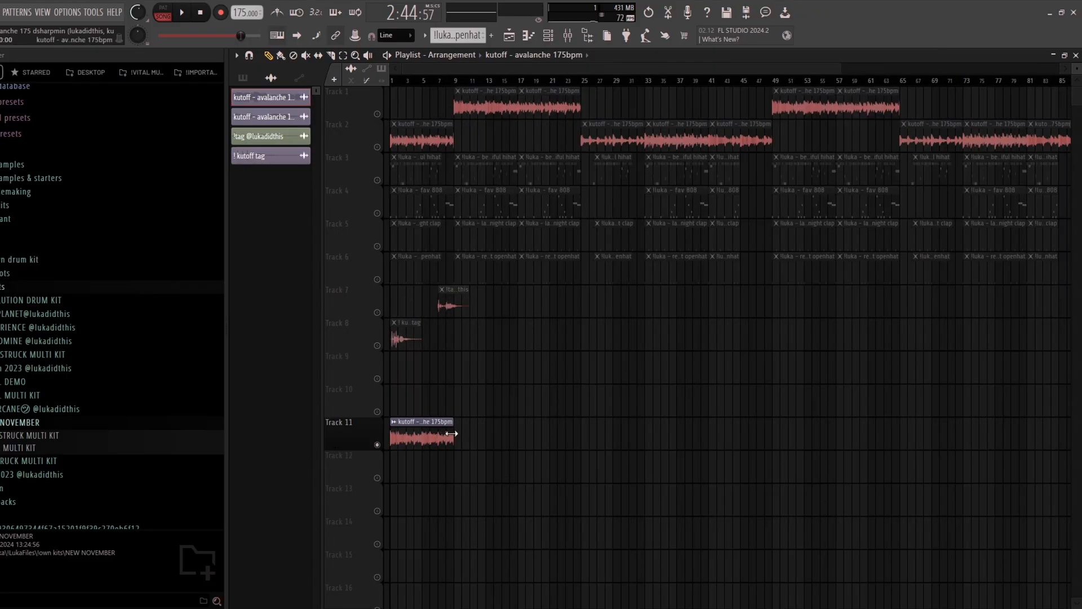
Extend the Track 11 melody clip and make its isolated section a unique sample saved as kutoff - avalanche 175bpm - Part_2.wav
drag(451, 434, 851, 446)
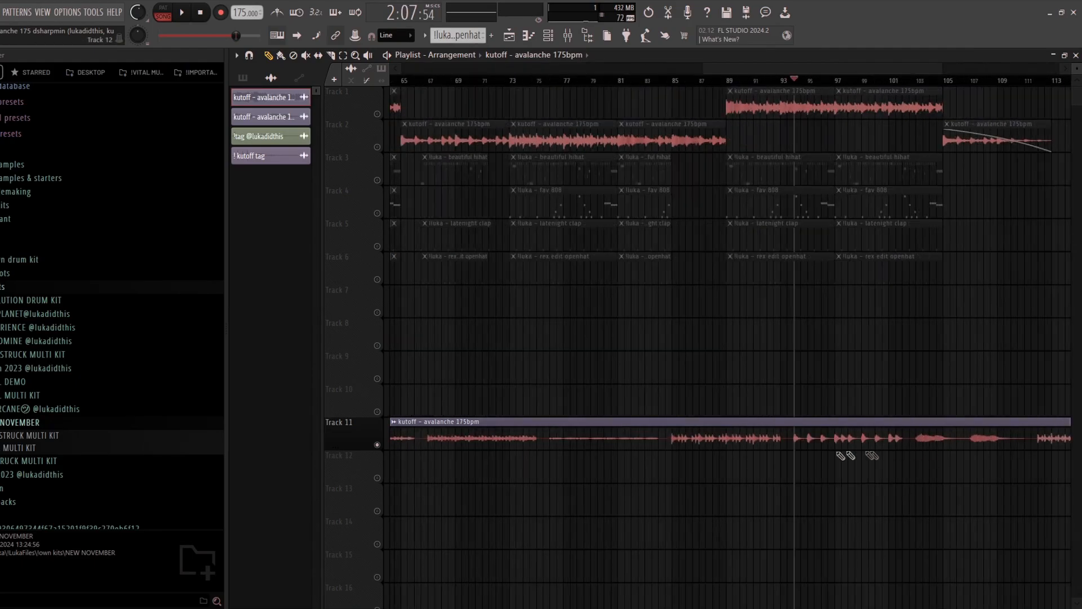
scroll(834, 474, up, 3)
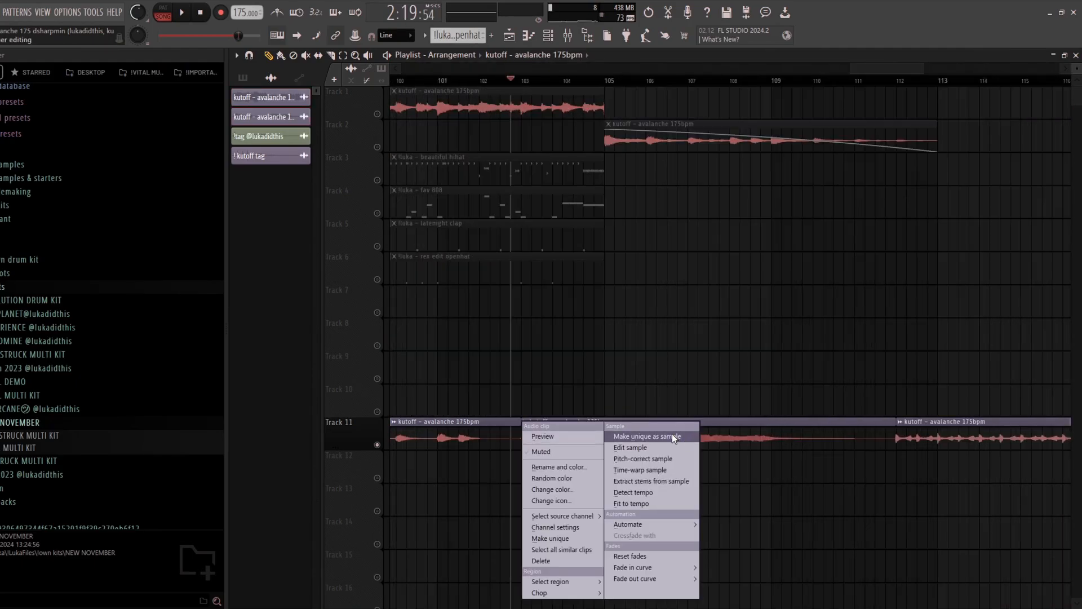
click(672, 434)
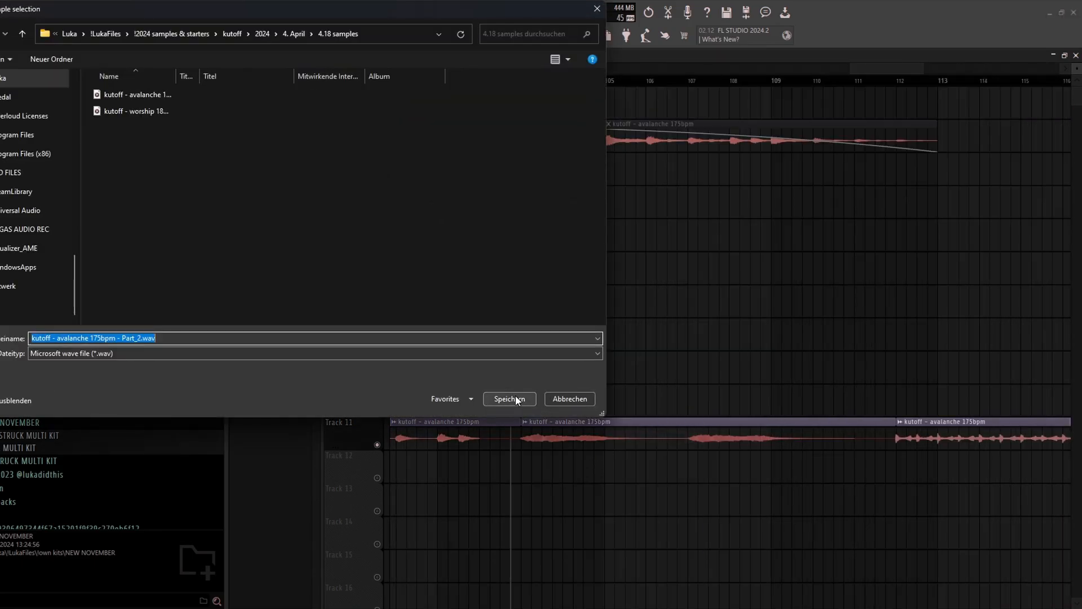
click(515, 399)
Open the Part_2 sample in the audio editor and convert it to score, dumping it to the piano roll
double_click(670, 438)
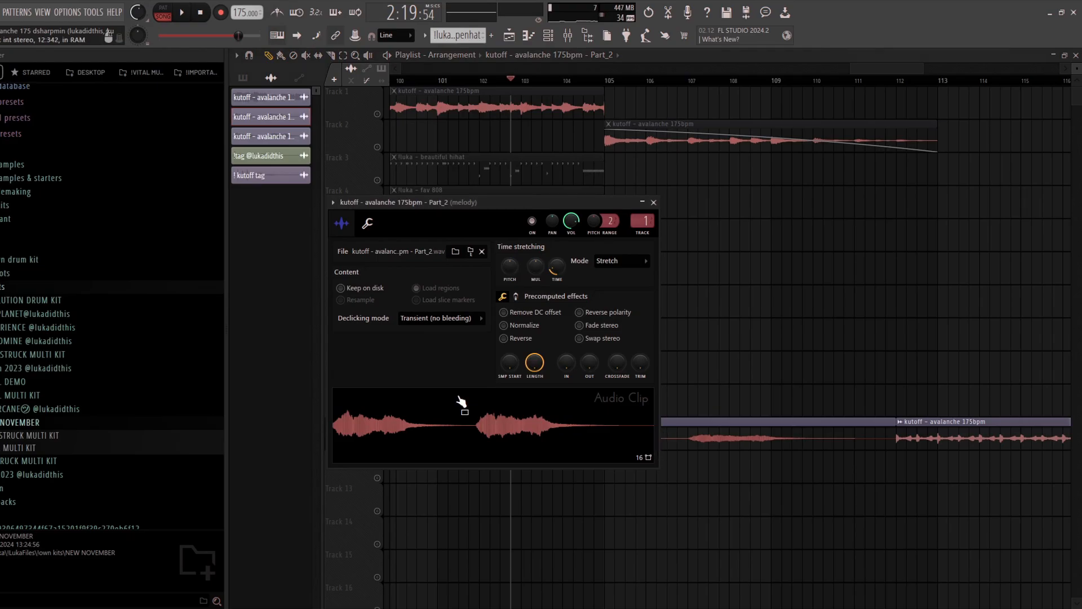
key(Escape)
double_click(618, 435)
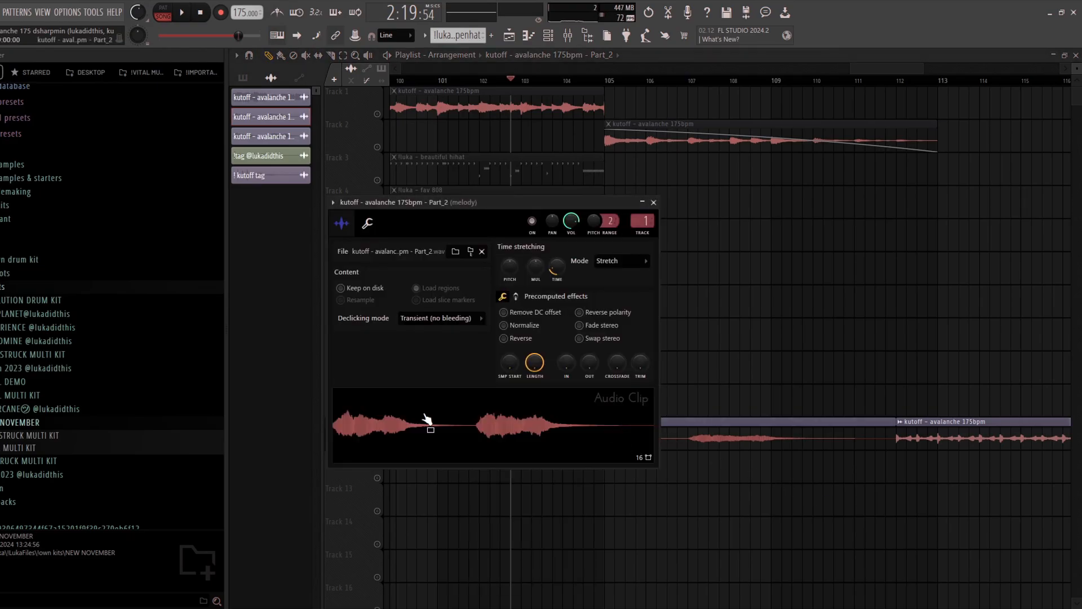
right_click(465, 406)
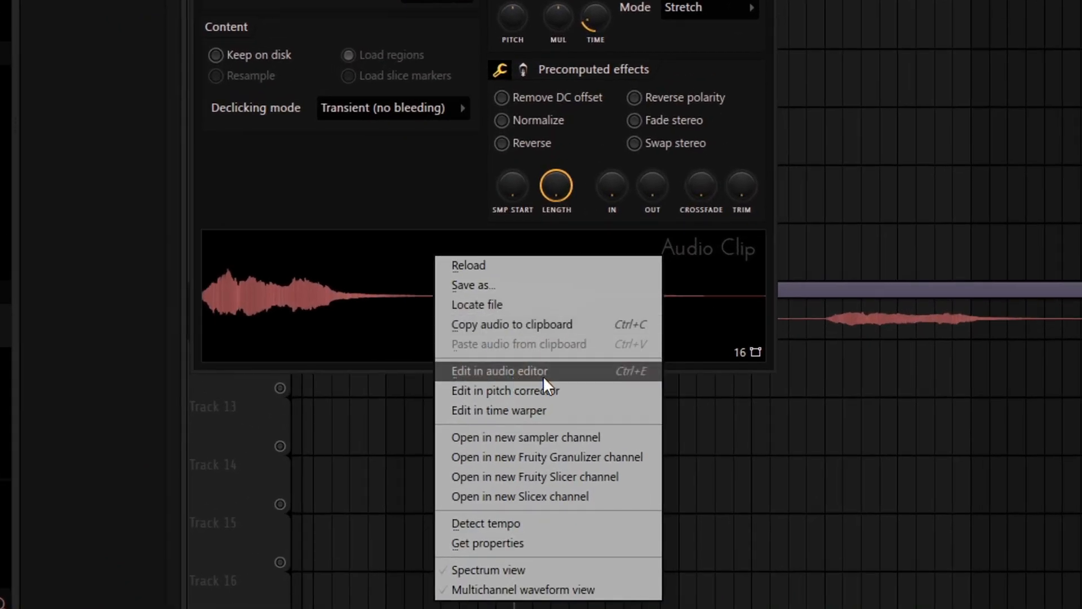
click(543, 376)
click(348, 93)
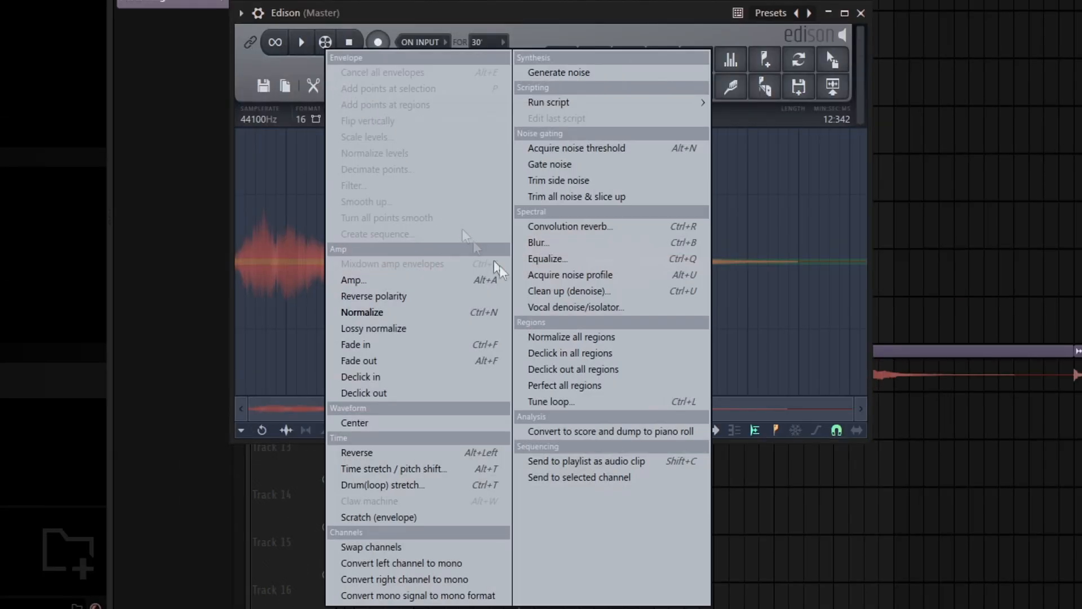
click(600, 439)
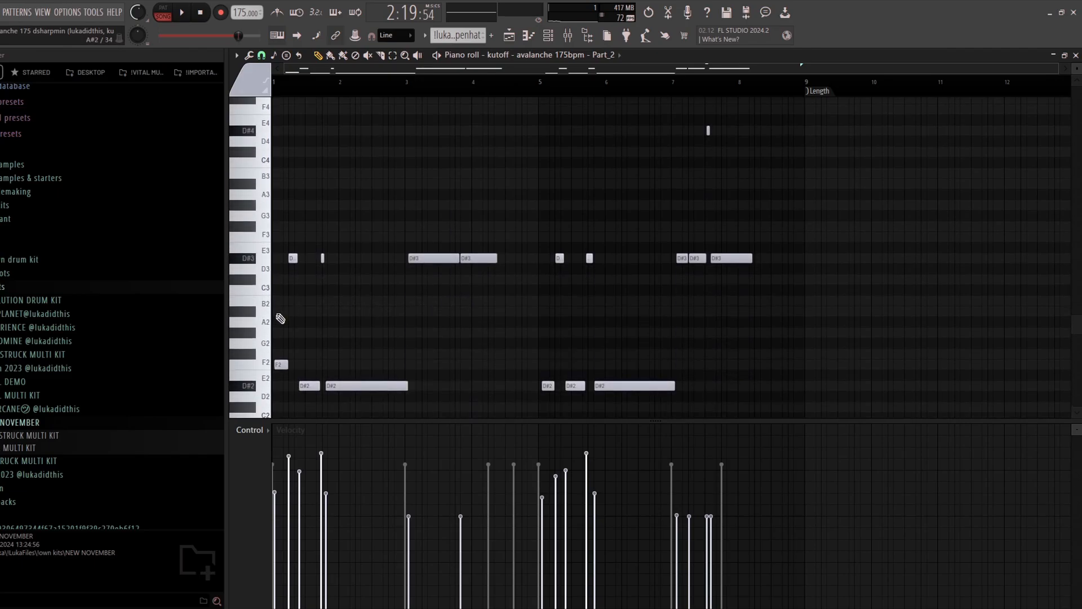
Lower the D#3 notes one octave onto D#2 and shift all notes left to start at bar 1
scroll(280, 317, down, 3)
drag(278, 232, 1066, 122)
key(ctrl+Down)
key(ctrl+a)
scroll(275, 118, up, 5)
drag(304, 300, 289, 300)
Transpose all the melody notes up three octaves so the main line sits on D#5
scroll(384, 270, down, 5)
key(ctrl+Up)
key(ctrl+Up)
scroll(385, 269, up, 12)
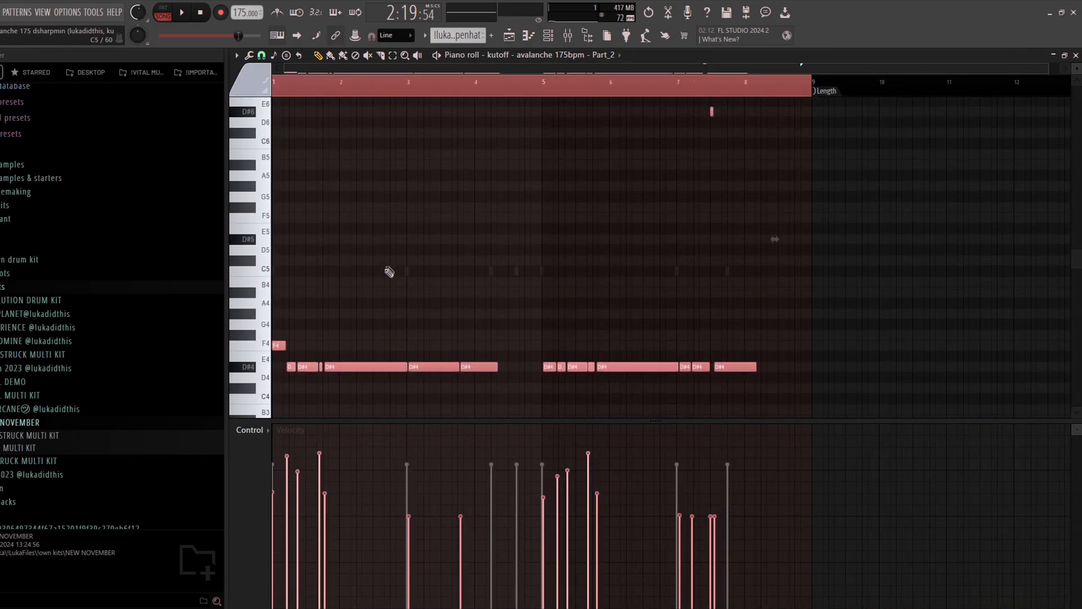
scroll(386, 269, down, 4)
key(ctrl+Up)
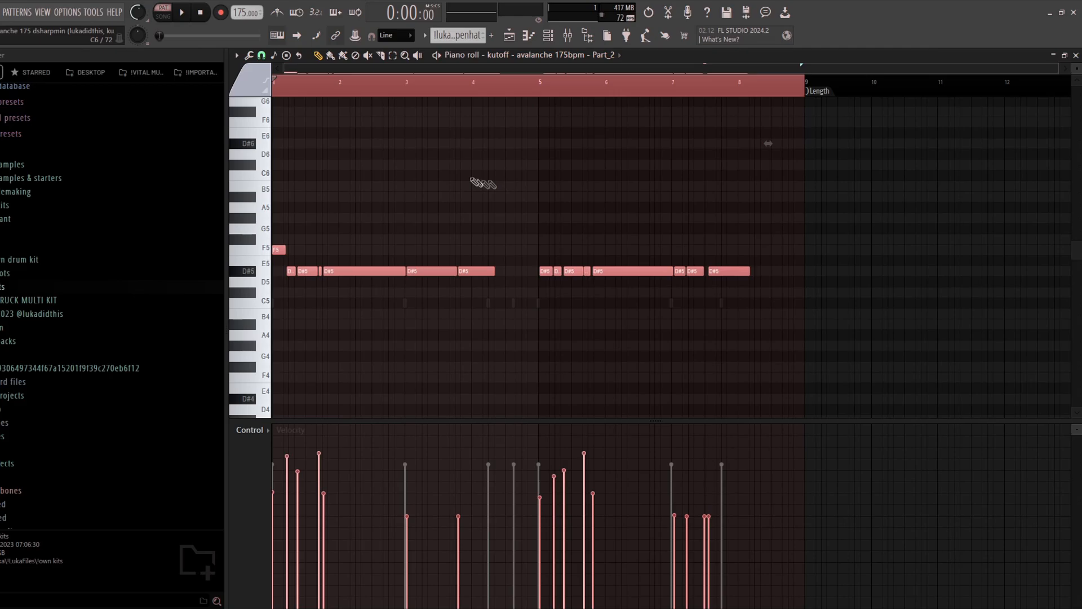
Try to carry the melody notes to the Sampler channel and open that channel's settings
click(569, 55)
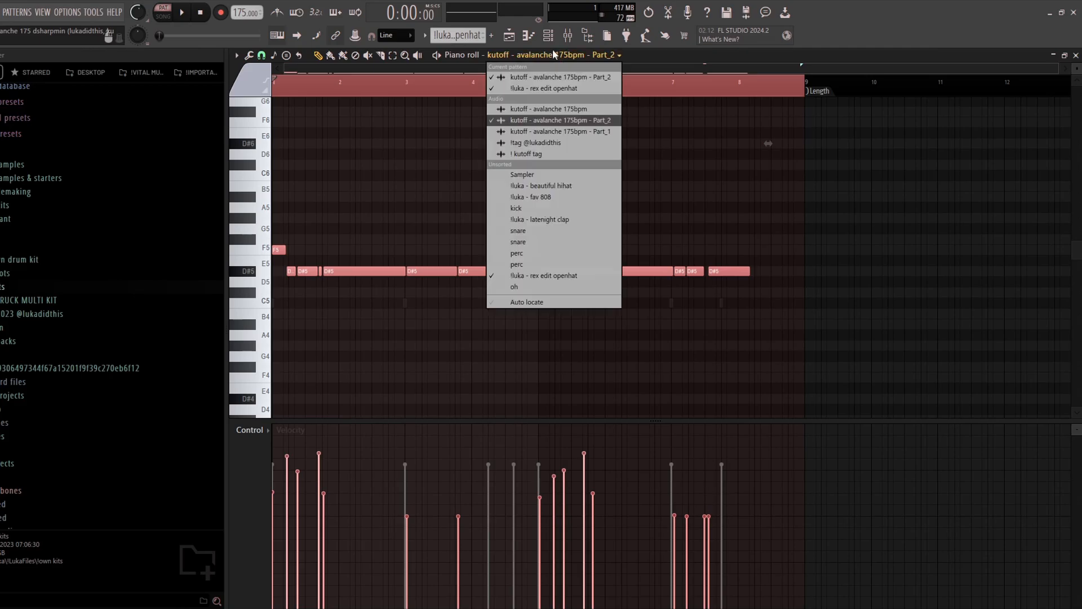
click(545, 175)
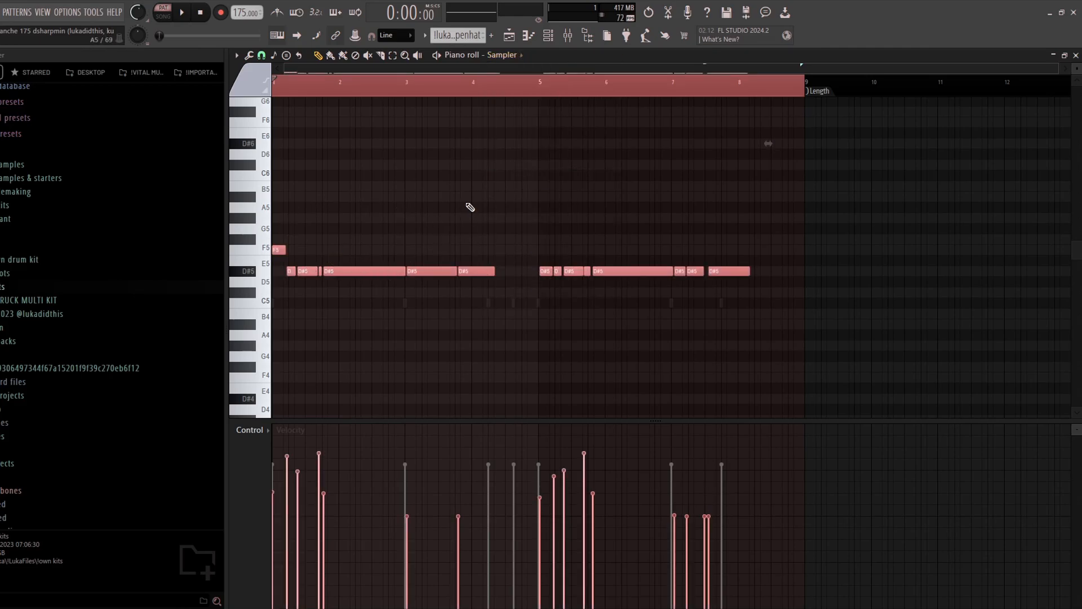
right_click(501, 56)
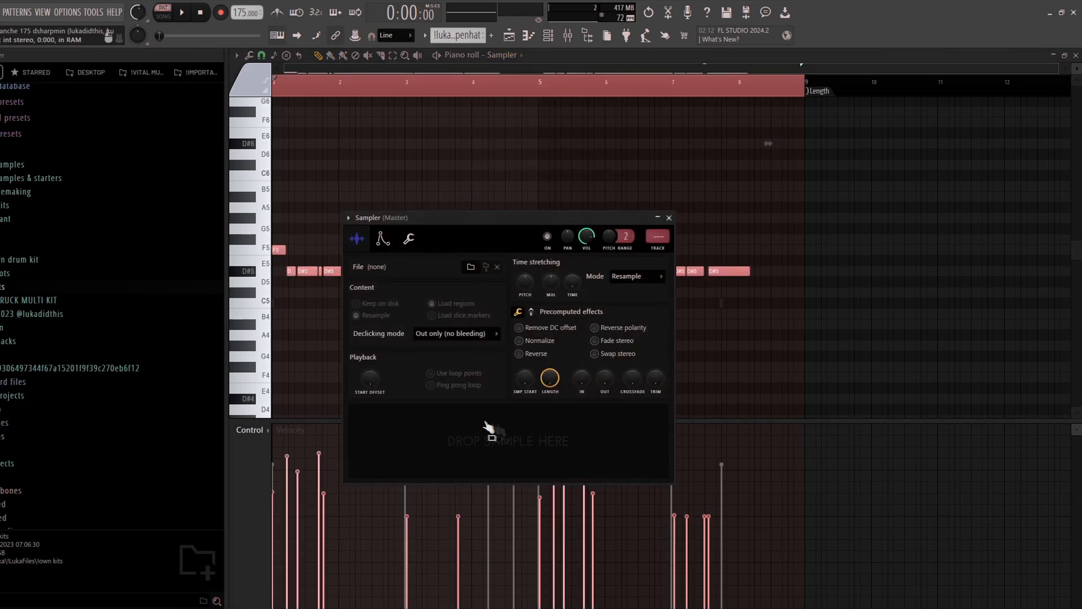
ctrl+click(767, 363)
key(ctrl+z)
right_click(604, 272)
right_click(604, 272)
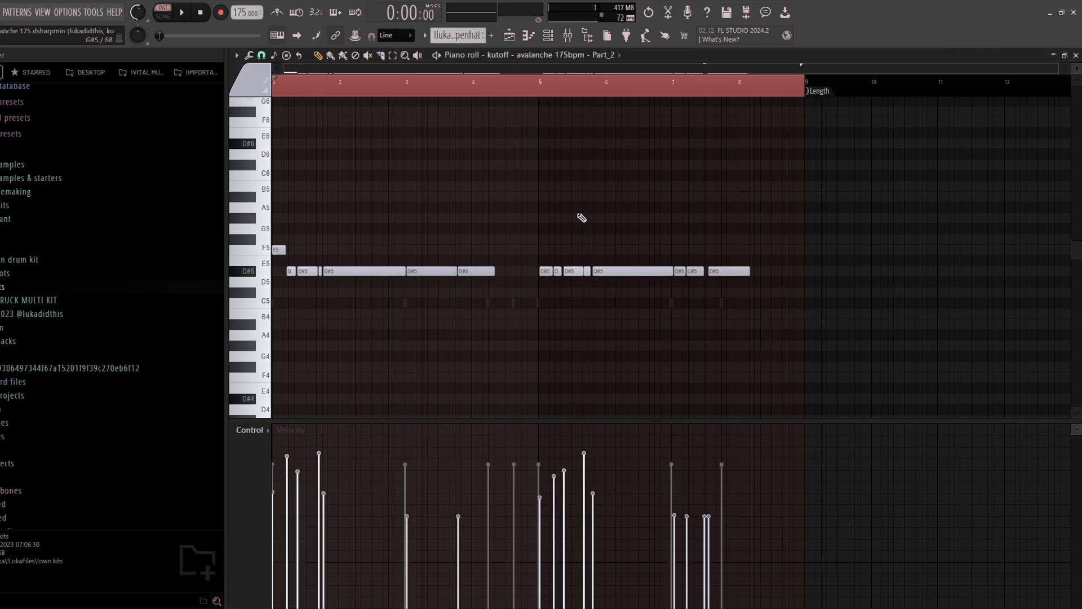
Clear the time selection over the melody notes in the piano roll and play the pattern
scroll(286, 266, up, 4)
scroll(536, 302, down, 3)
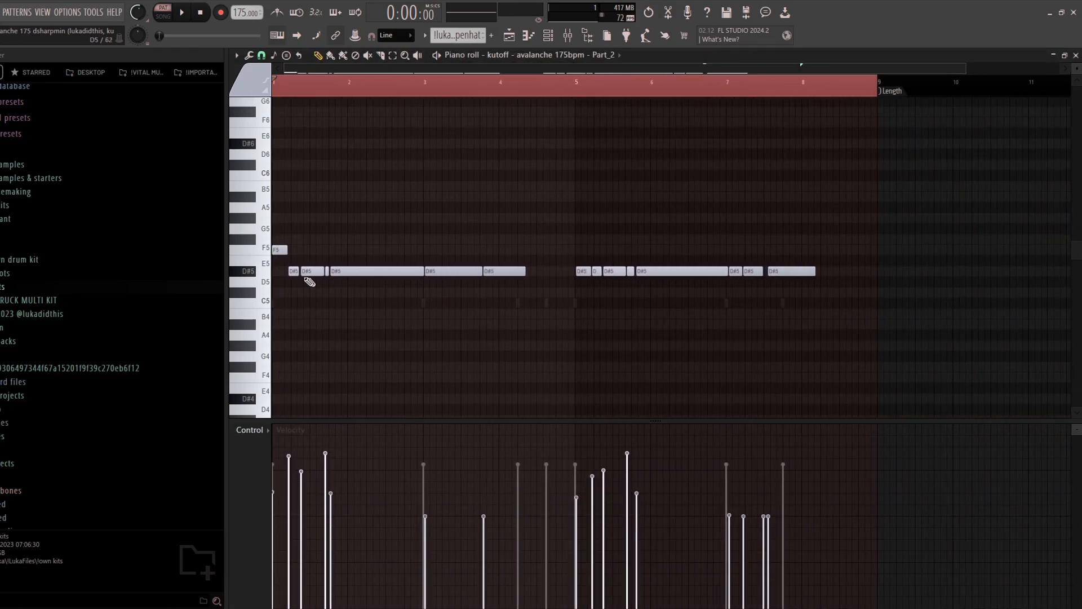
ctrl+click(598, 319)
scroll(597, 320, down, 1)
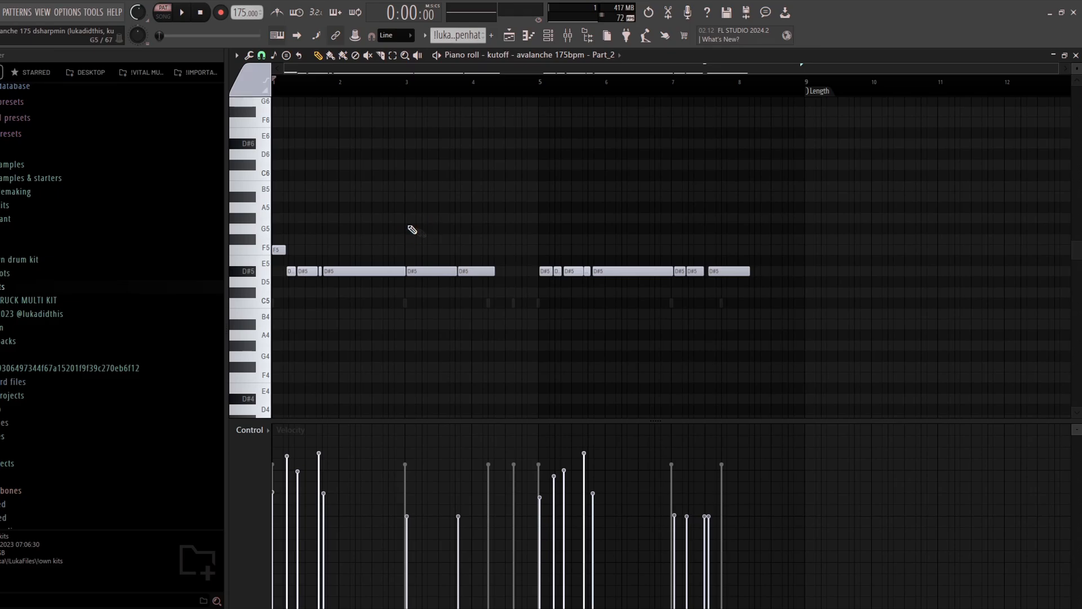
key(space)
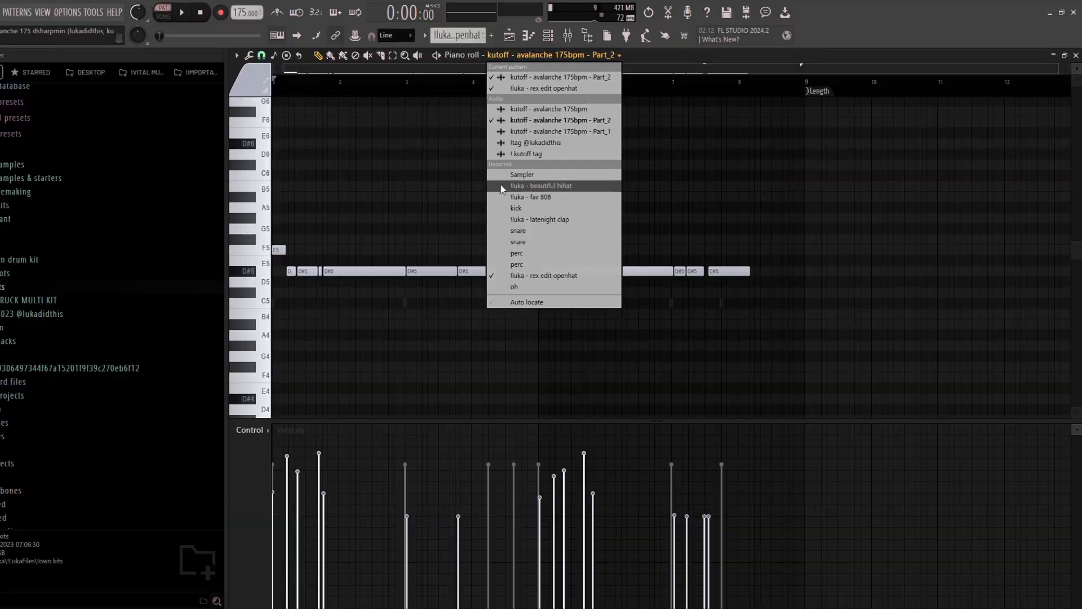
Transfer the converted melody notes to the Sampler channel in the piano roll and deselect them
click(503, 176)
scroll(272, 304, up, 5)
scroll(354, 295, down, 3)
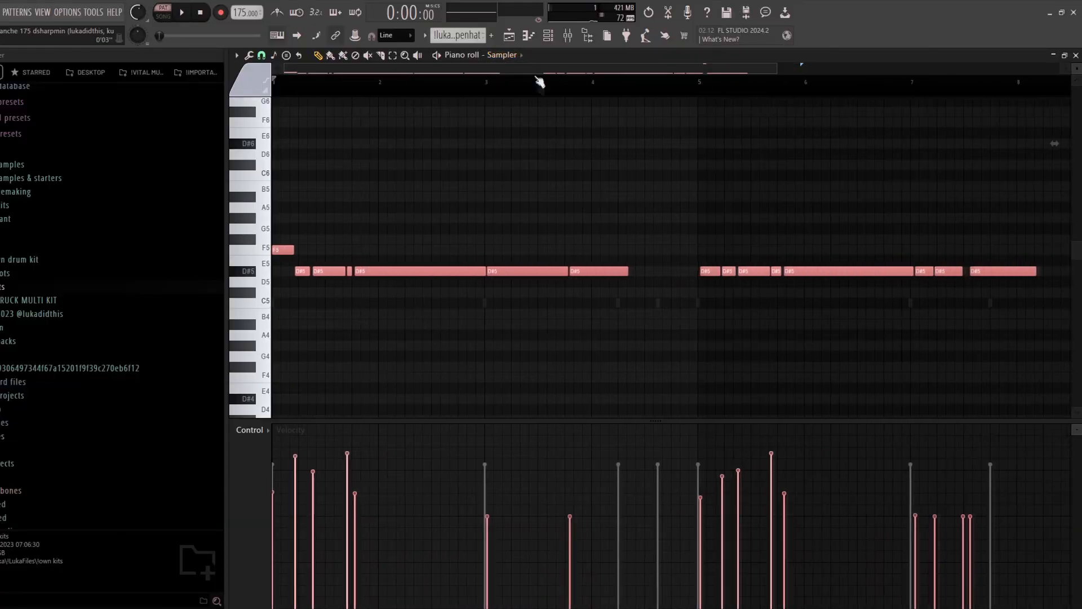
click(503, 55)
click(515, 204)
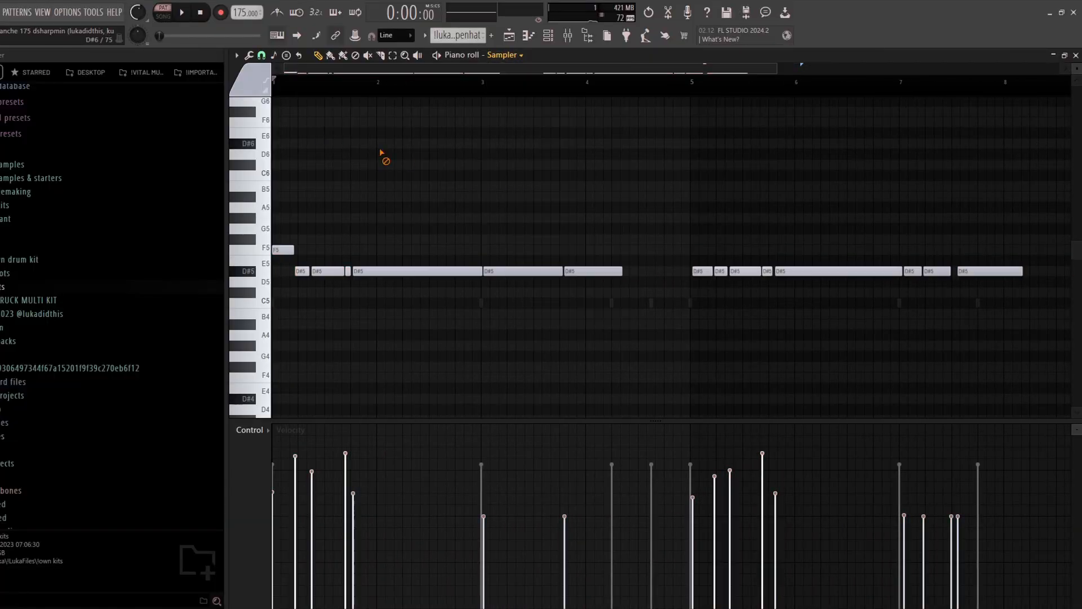
Choose the Ghost channels option in the piano roll's view settings
click(250, 55)
mouse_move(267, 116)
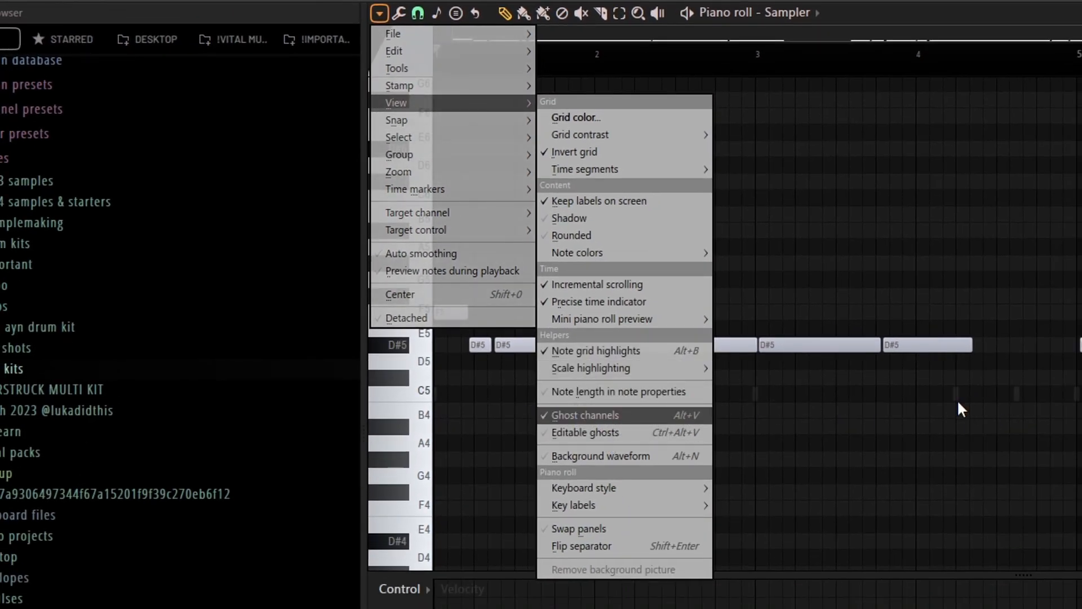
click(650, 420)
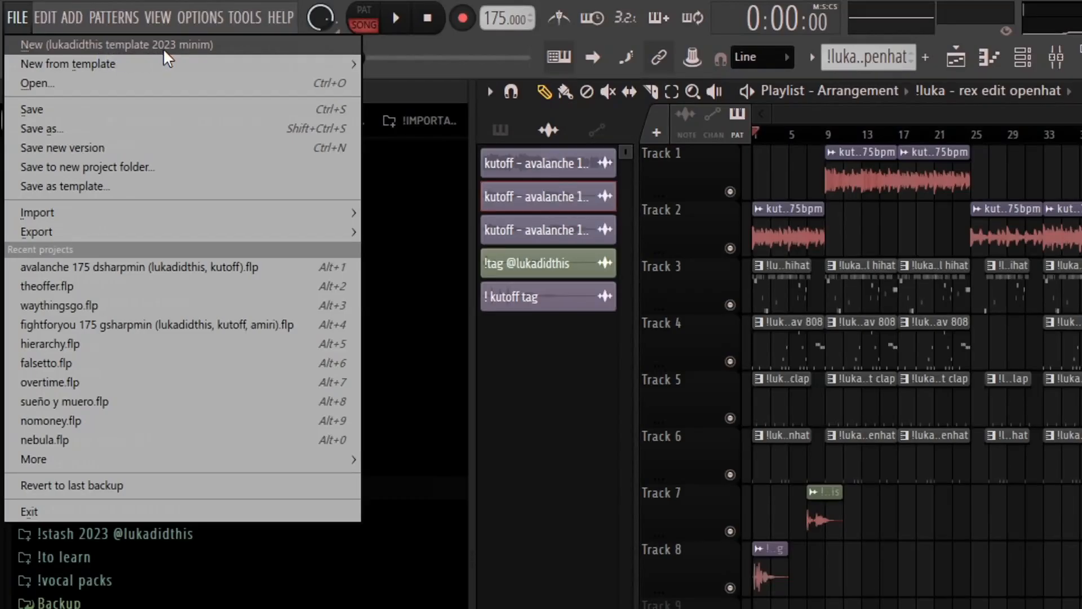
Create a new project from the lukadidthis template 2023 minim and open its mixer
click(164, 49)
click(908, 488)
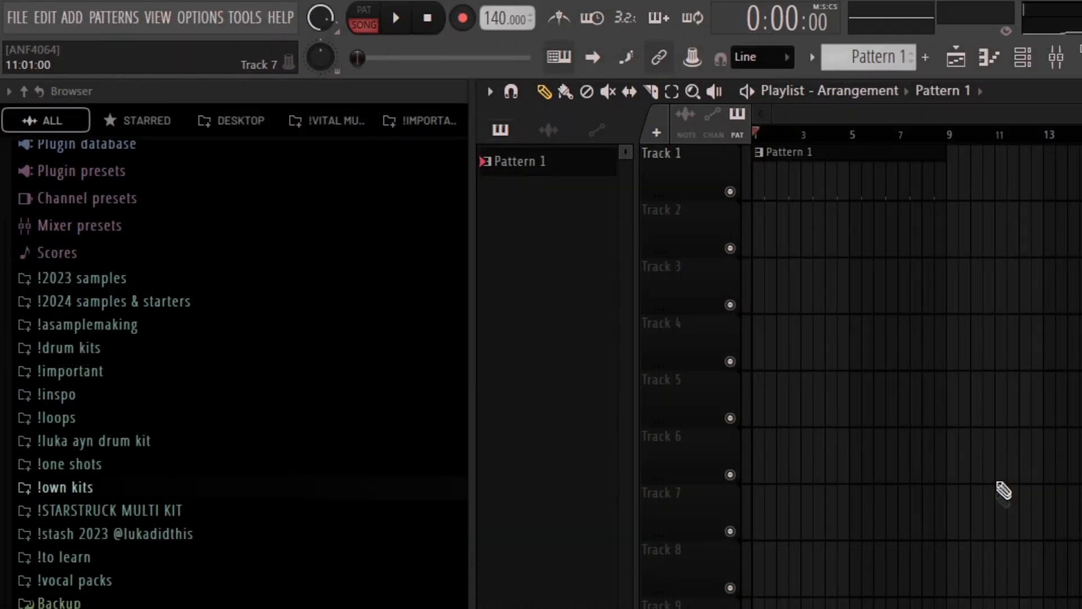
click(567, 35)
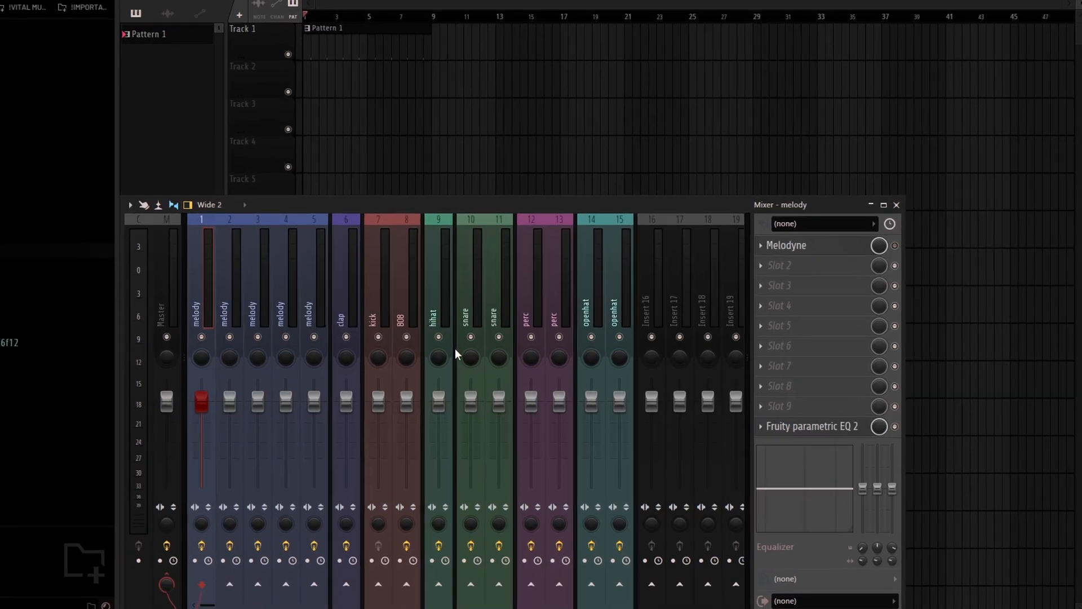
Examine the template's mixer tracks and, in the channel rack, the hihat and 808 channels
key(Right)
key(Right)
key(Right)
key(Right)
key(Right)
key(Right)
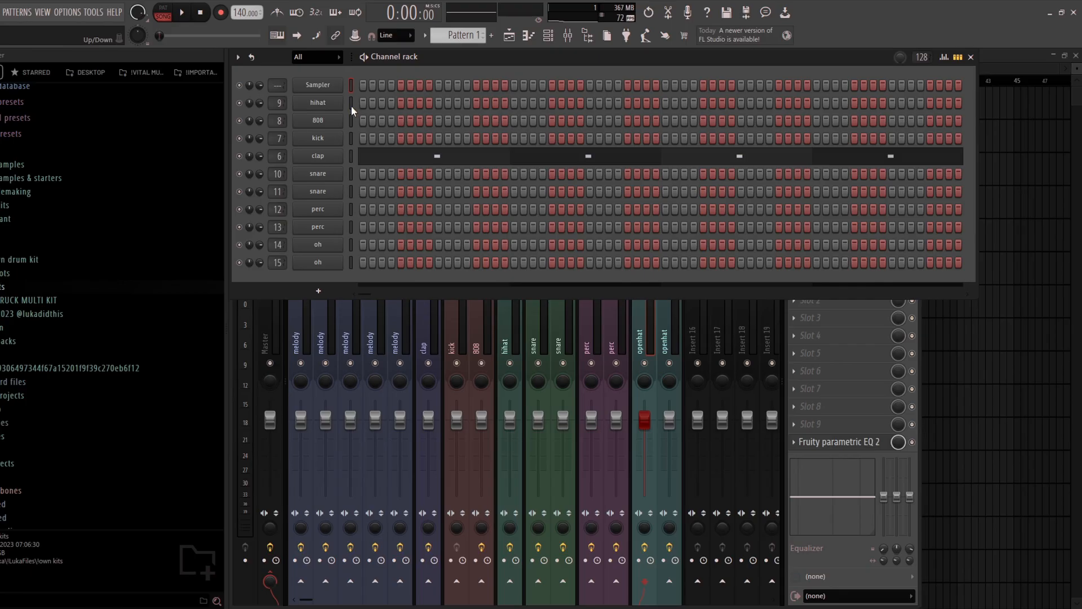
click(332, 108)
click(332, 110)
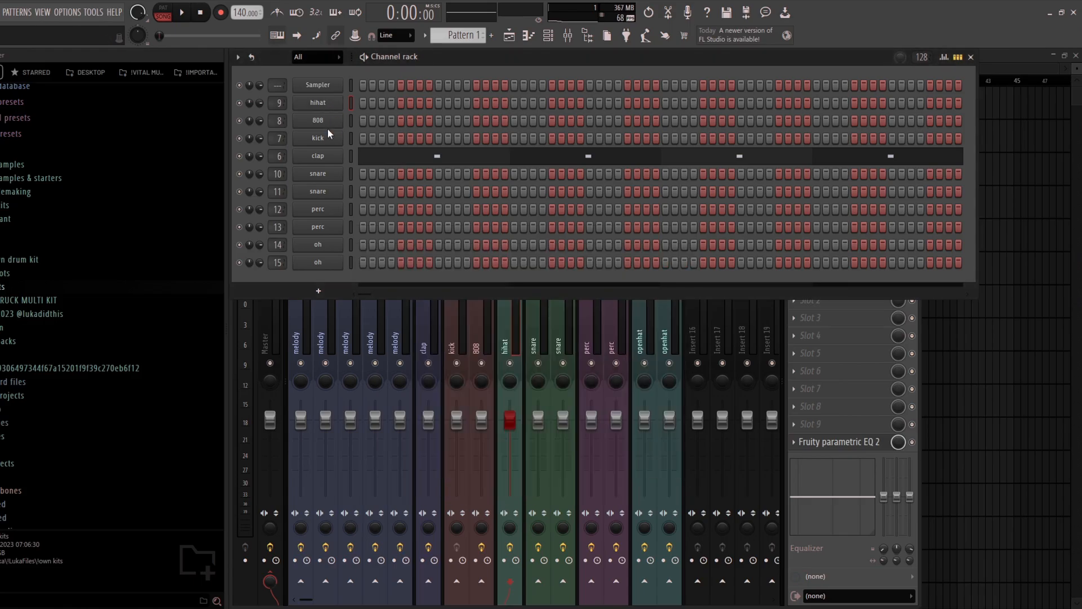
click(333, 122)
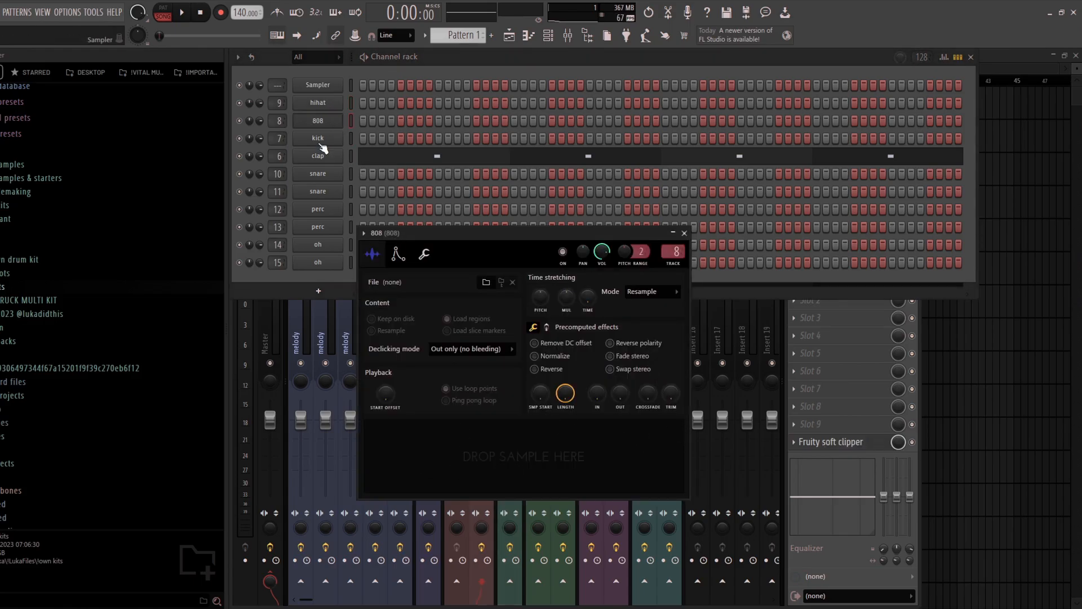
click(301, 122)
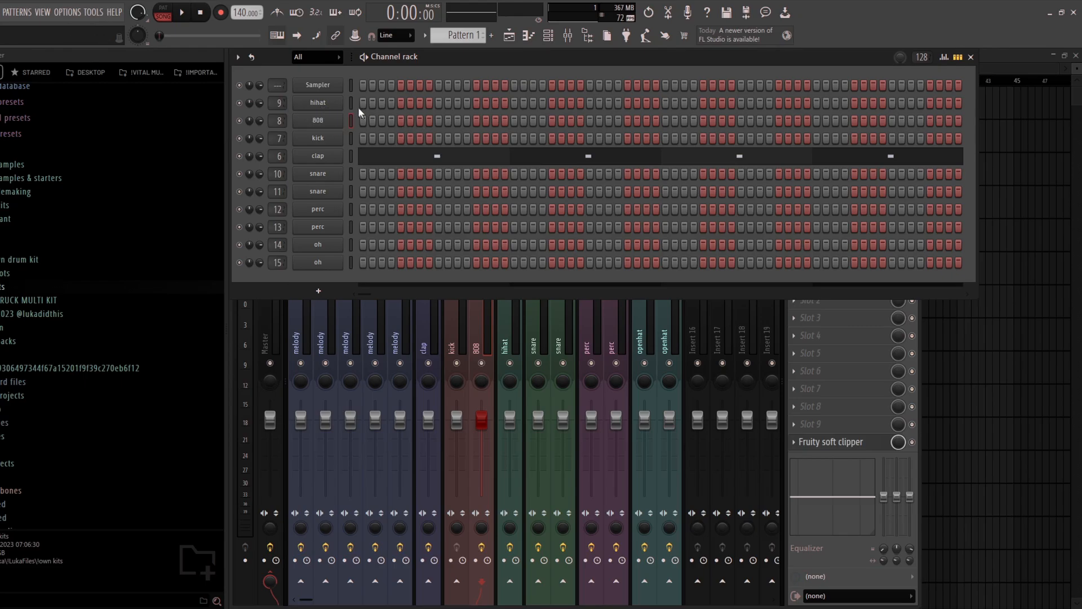
View the Fruity parametric EQ 2 curve on the hihat mixer track
key(F6)
click(516, 322)
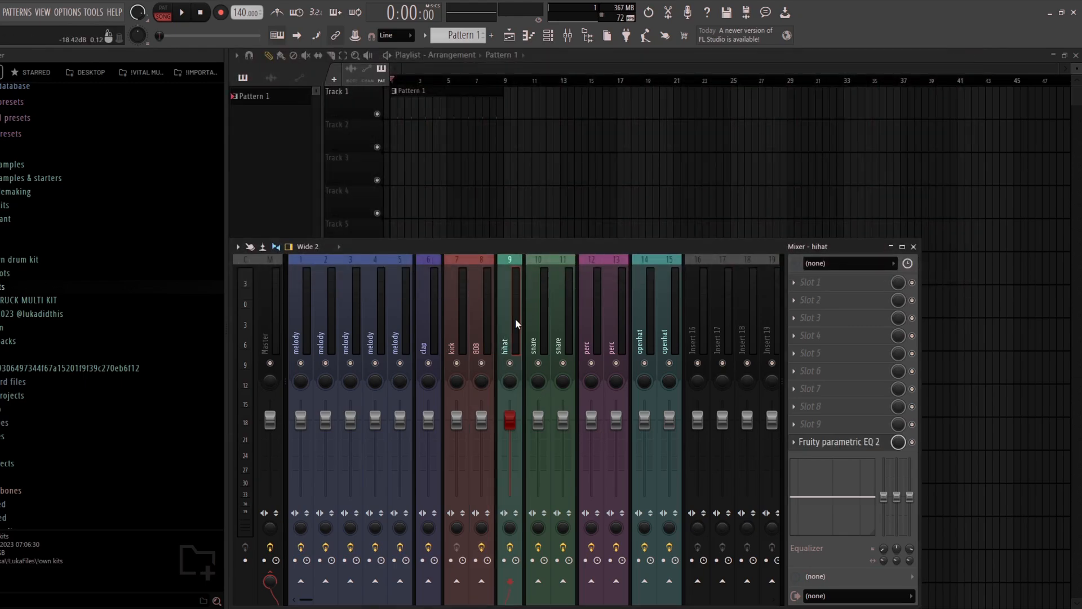
click(838, 442)
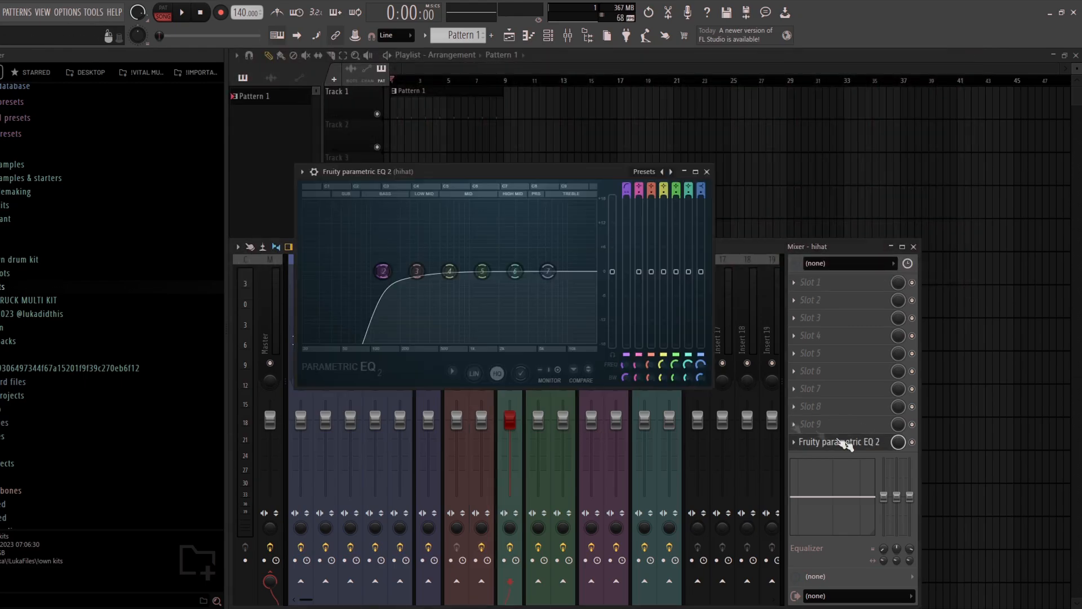
key(Escape)
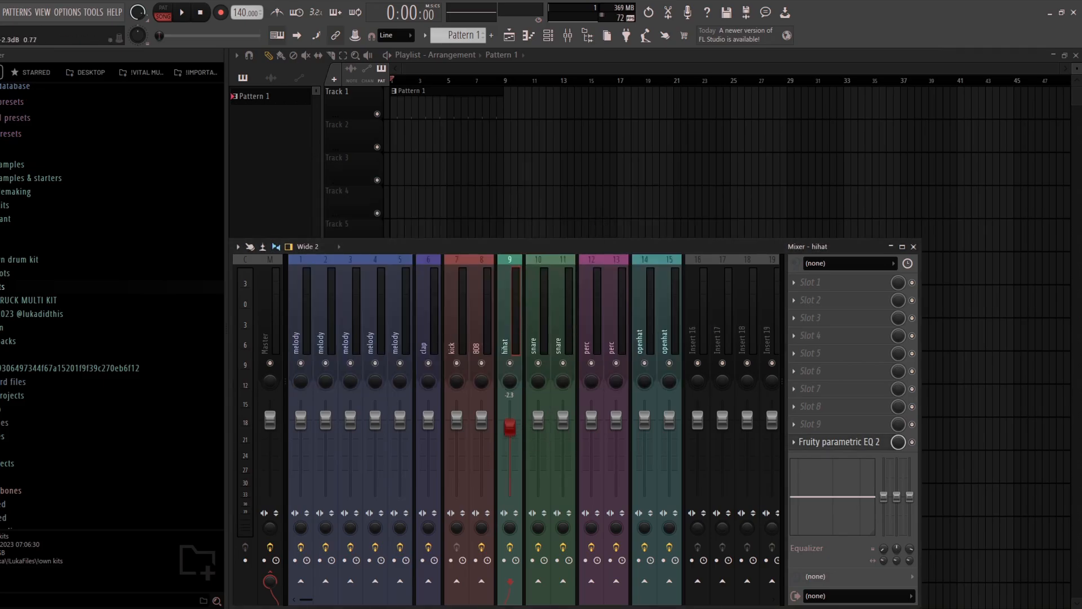
Adjust the hihat mixer track's volume fader and move band 2 of its Fruity parametric EQ 2 slightly higher in frequency
right_click(505, 442)
click(529, 416)
click(868, 443)
mouse_move(383, 271)
mouse_down()
mouse_move(416, 272)
mouse_move(392, 271)
mouse_up()
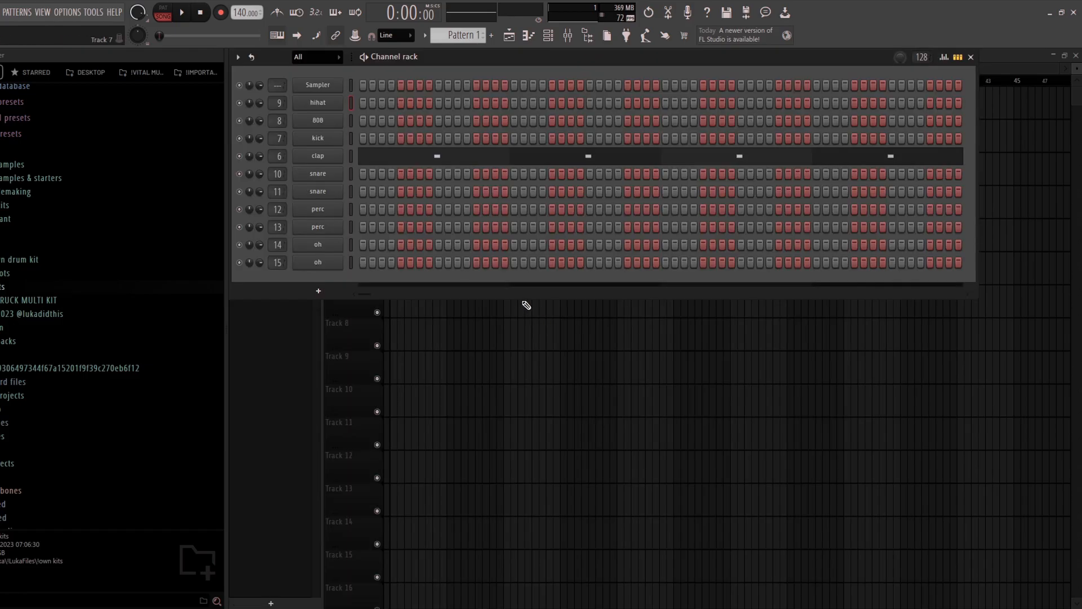
key(F6)
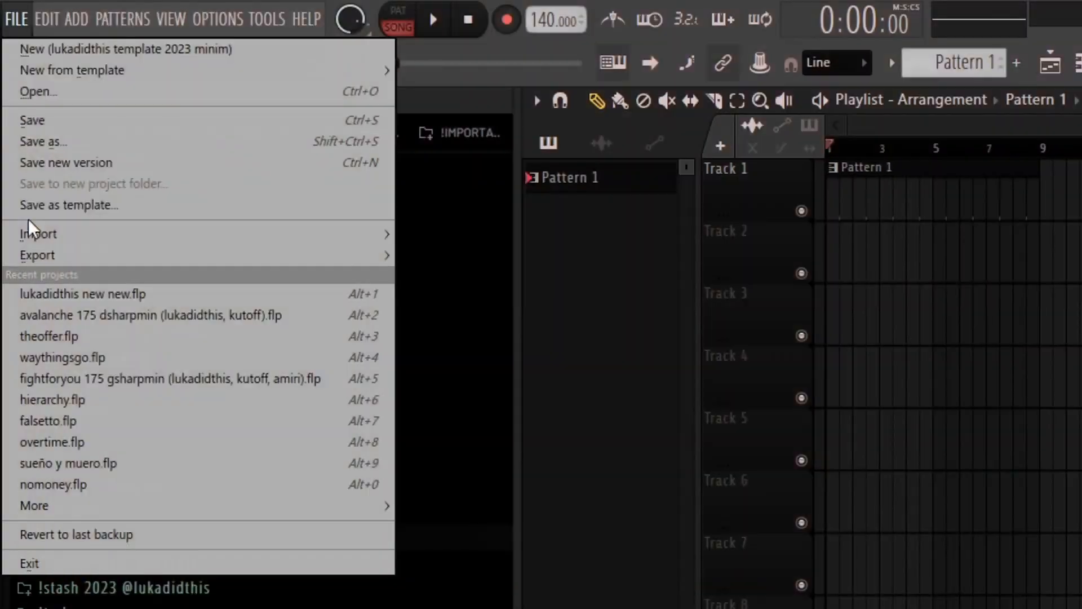
Save the project as a template named like comment and set it as the default template in the general settings
click(29, 206)
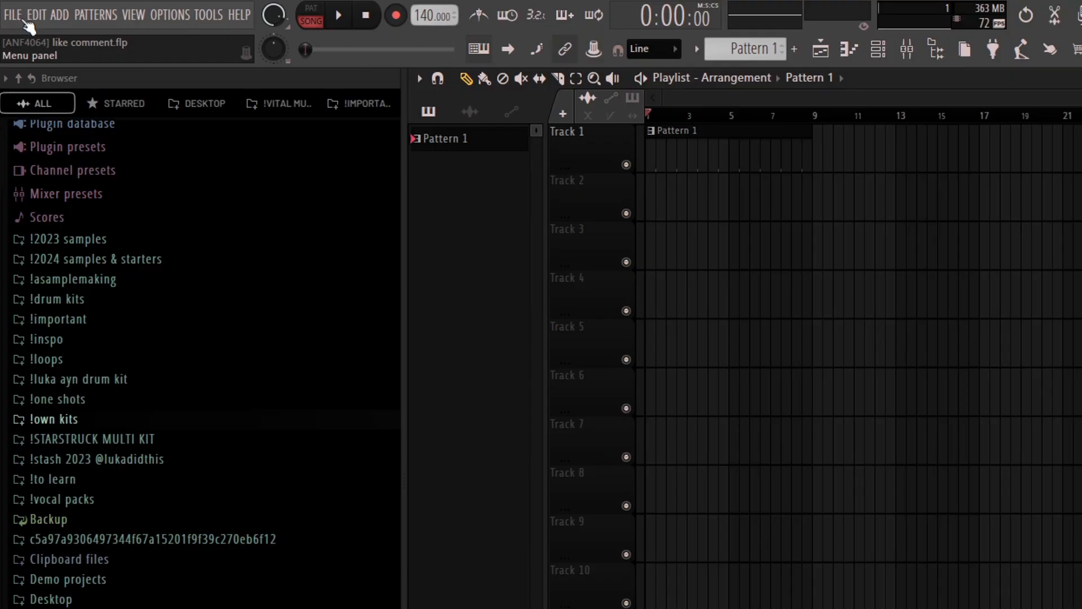
click(168, 21)
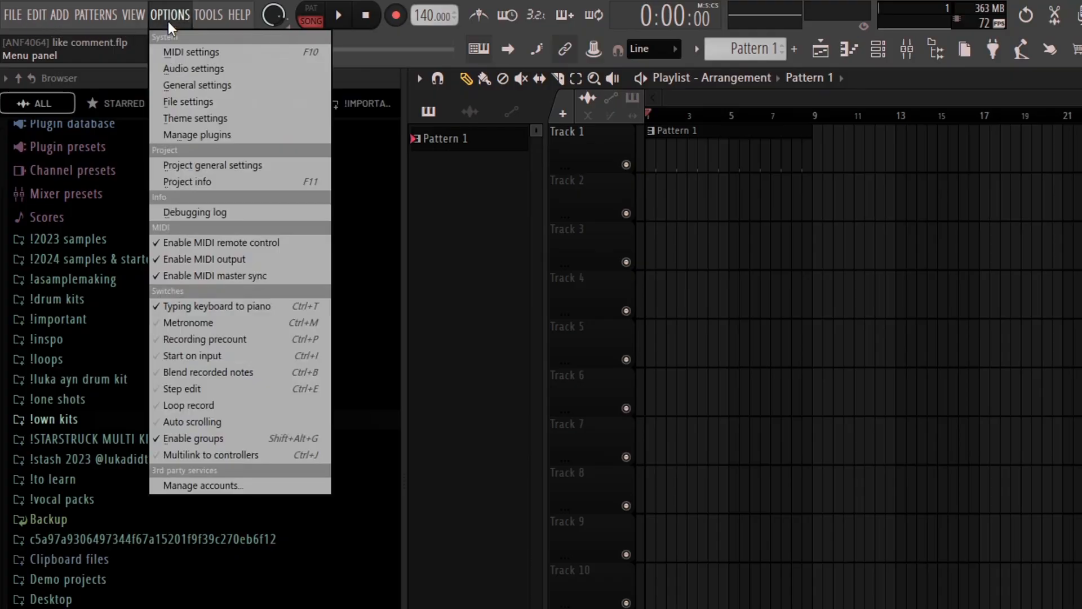
click(194, 94)
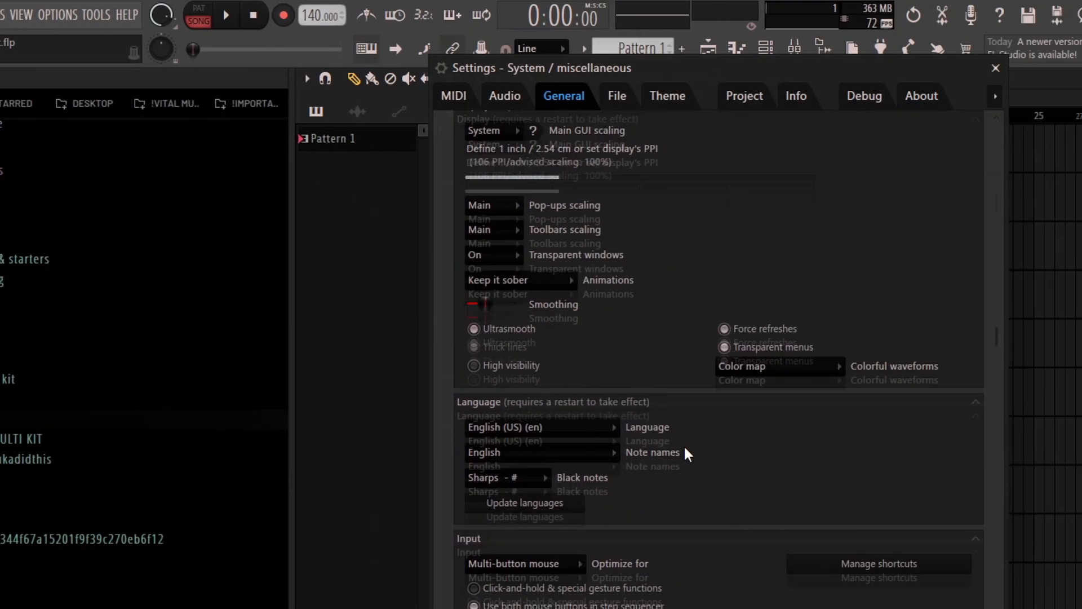
scroll(735, 537, down, 10)
scroll(429, 388, down, 4)
click(397, 278)
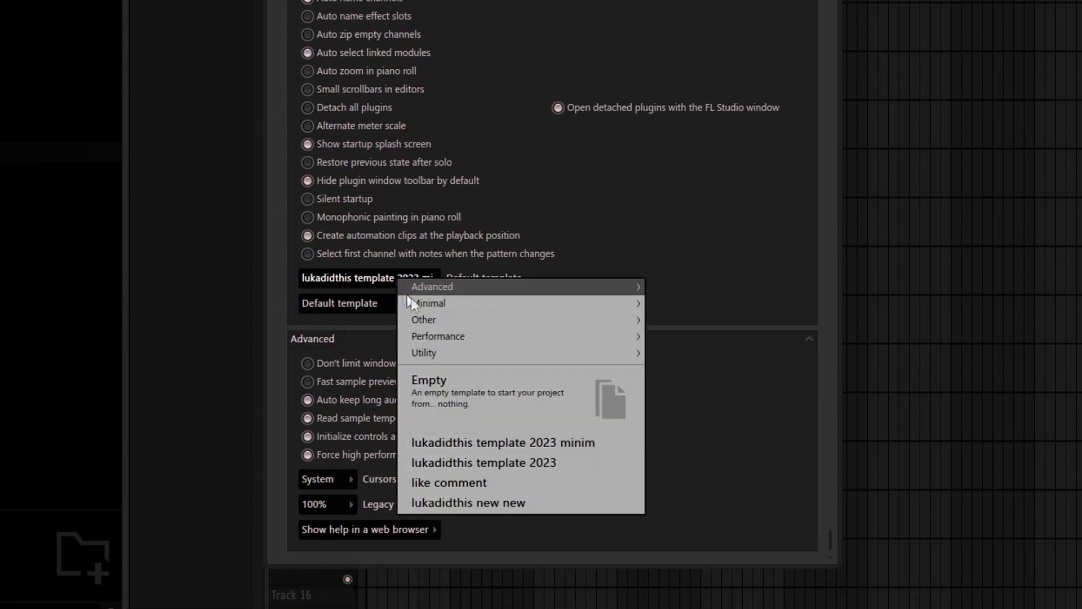
click(481, 482)
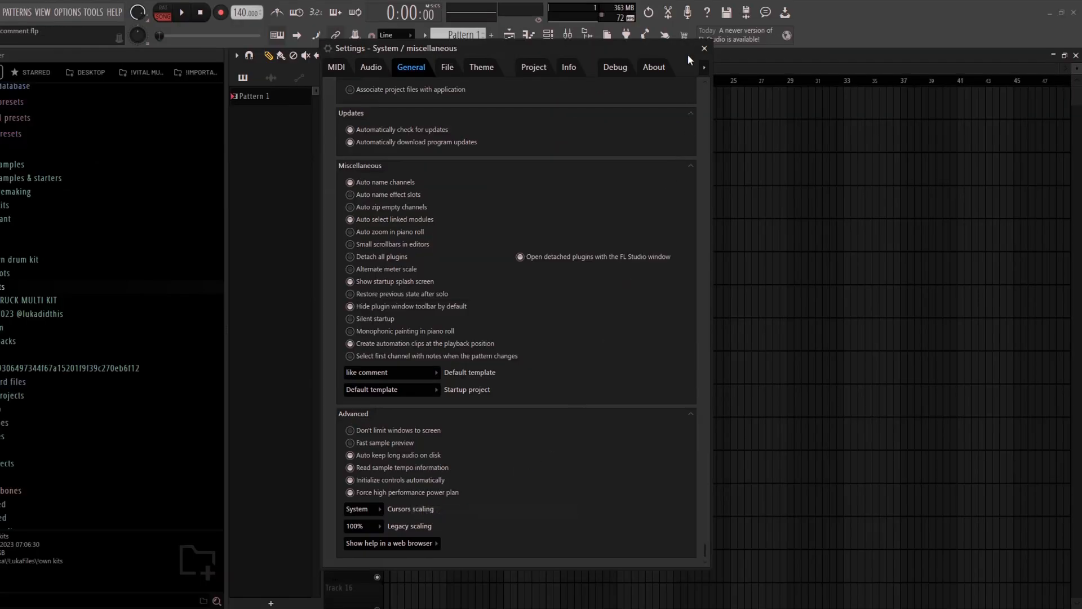
click(705, 48)
Create a new project from the like comment template and go through its mixer tracks
click(14, 21)
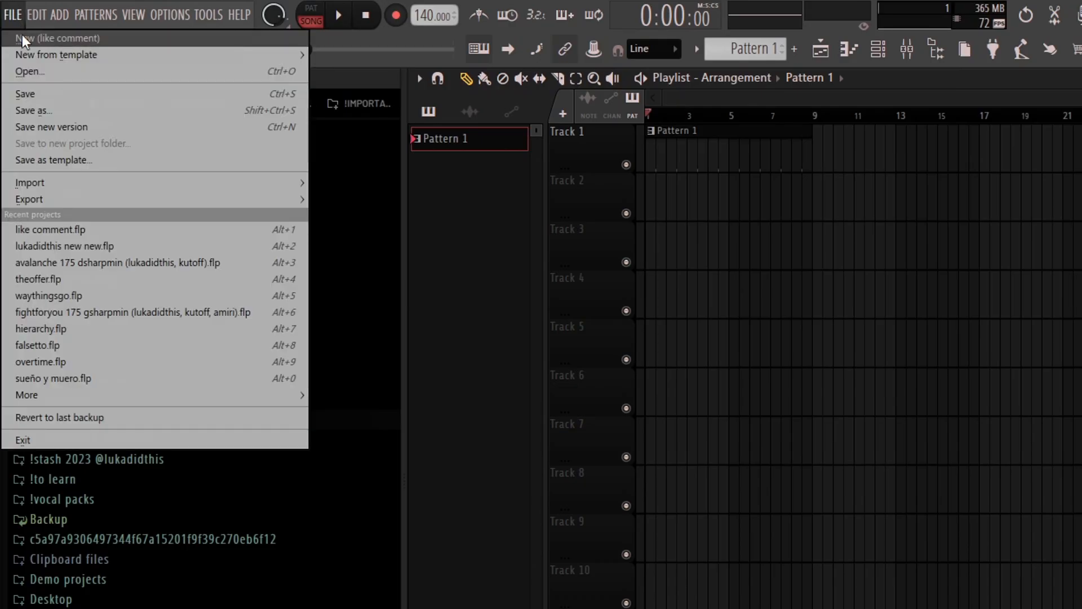
click(108, 41)
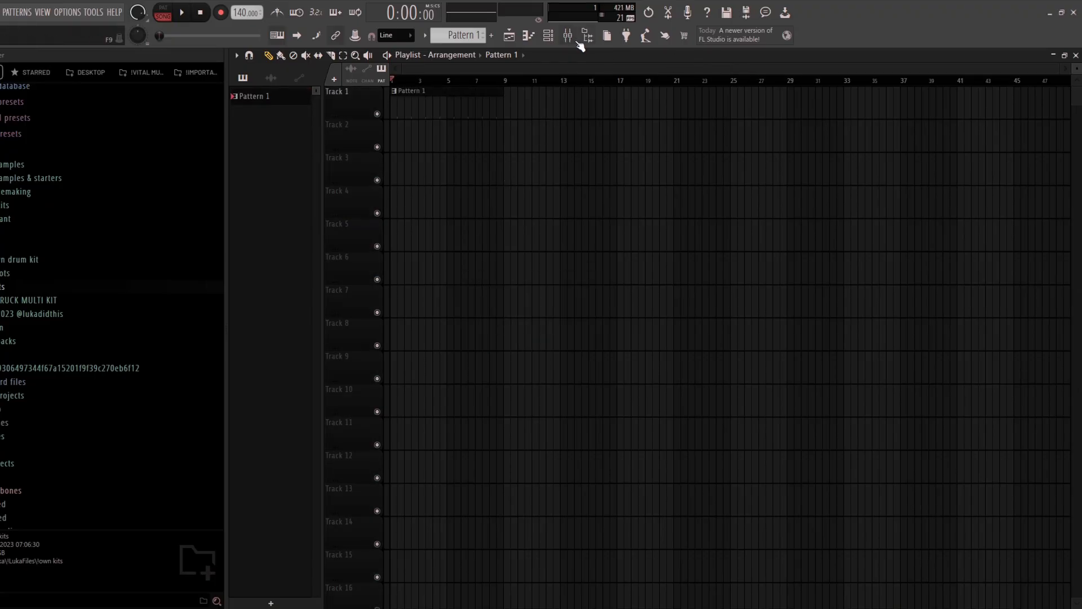
click(571, 38)
click(294, 339)
click(251, 333)
click(275, 333)
click(416, 338)
key(Right)
key(Right)
key(Right)
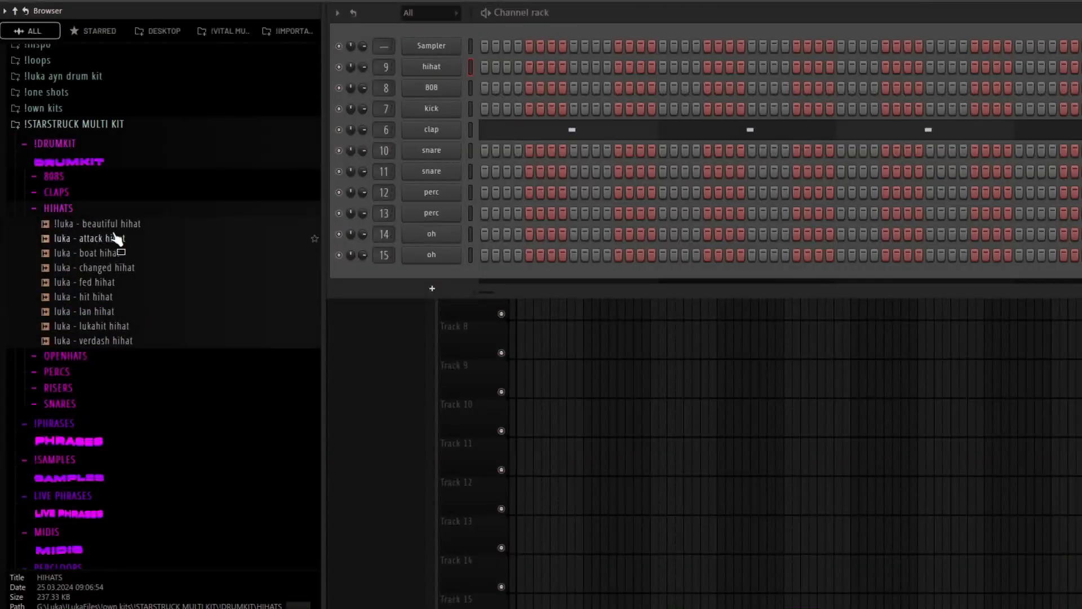
Load the beautiful hihat sample into the hihat channel, and try adding the lukahit hihat as a separate channel
drag(114, 234, 411, 66)
drag(93, 297, 448, 89)
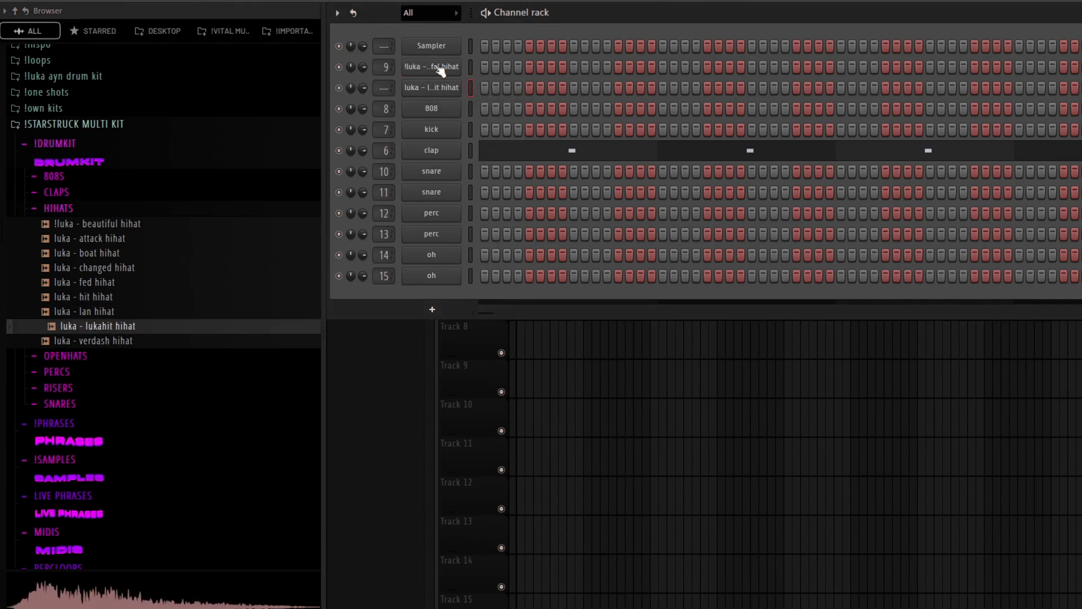
right_click(437, 92)
click(510, 259)
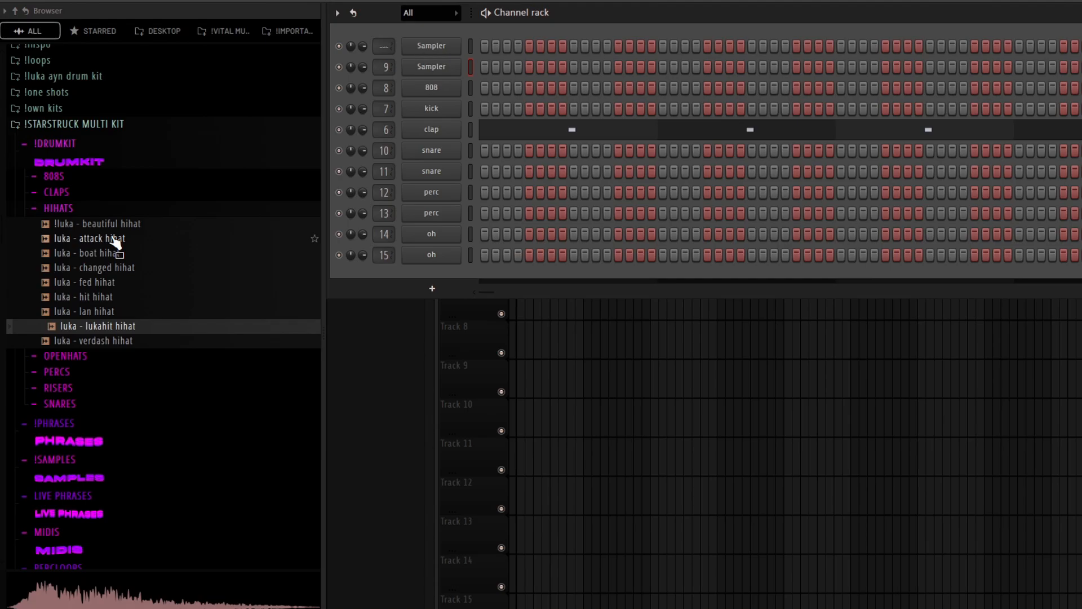
Load the beautiful hihat sample into the channel routed to mixer track 9 and check its sampler settings
drag(116, 242, 431, 67)
click(431, 67)
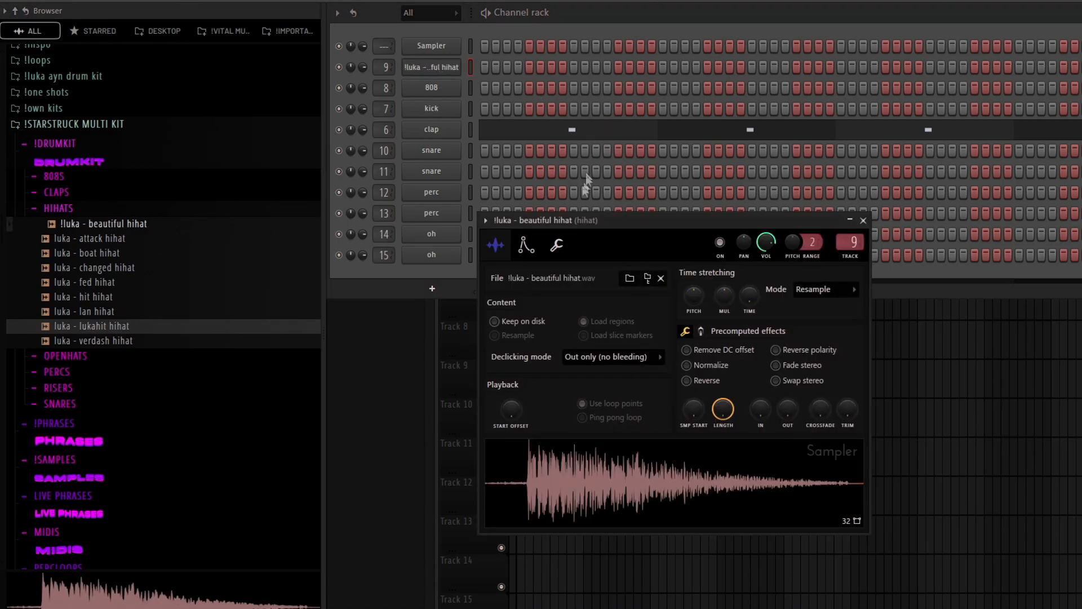
click(448, 67)
Replace the sample in the channel on mixer track 9 with bigdawg long 808
click(118, 205)
click(98, 179)
drag(101, 208, 435, 68)
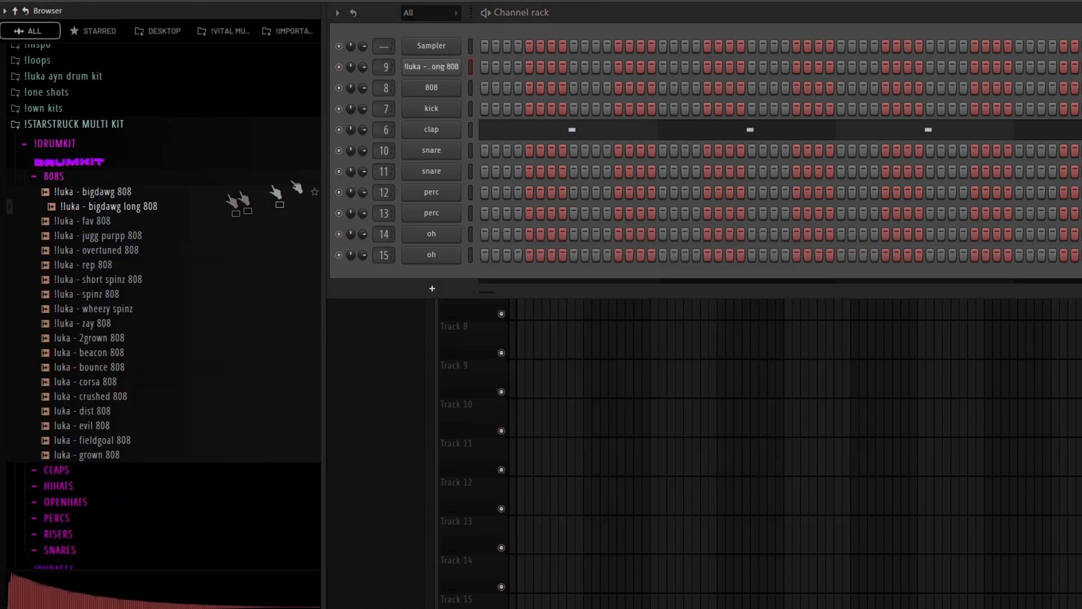
click(435, 68)
click(56, 177)
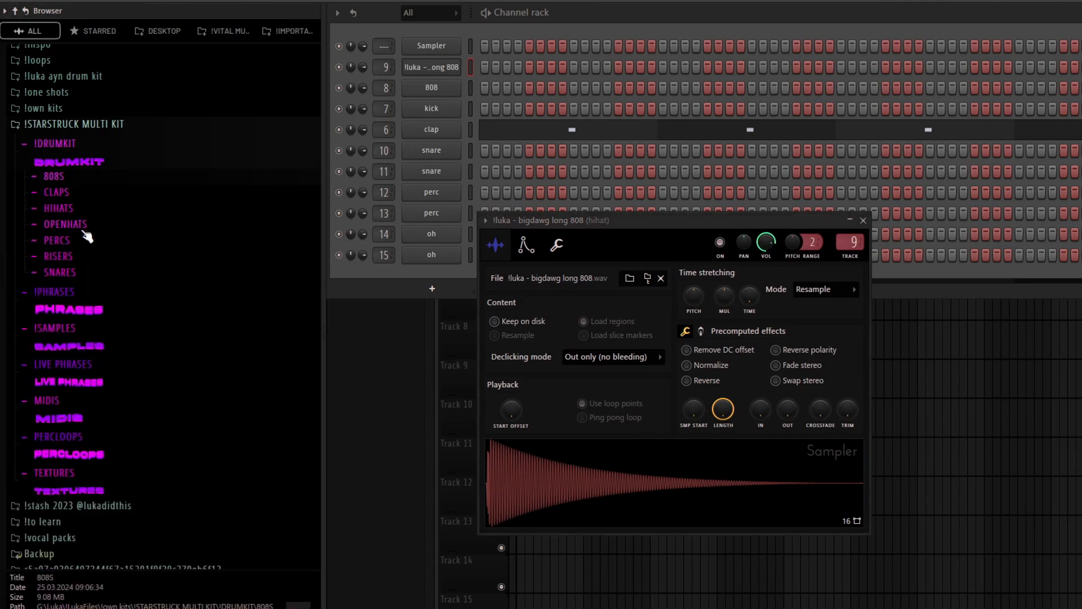
Swap other kit samples into the channel on mixer track 9, trying wod openhat and ending with scissors perc
click(85, 226)
click(88, 242)
click(103, 273)
click(101, 372)
click(84, 209)
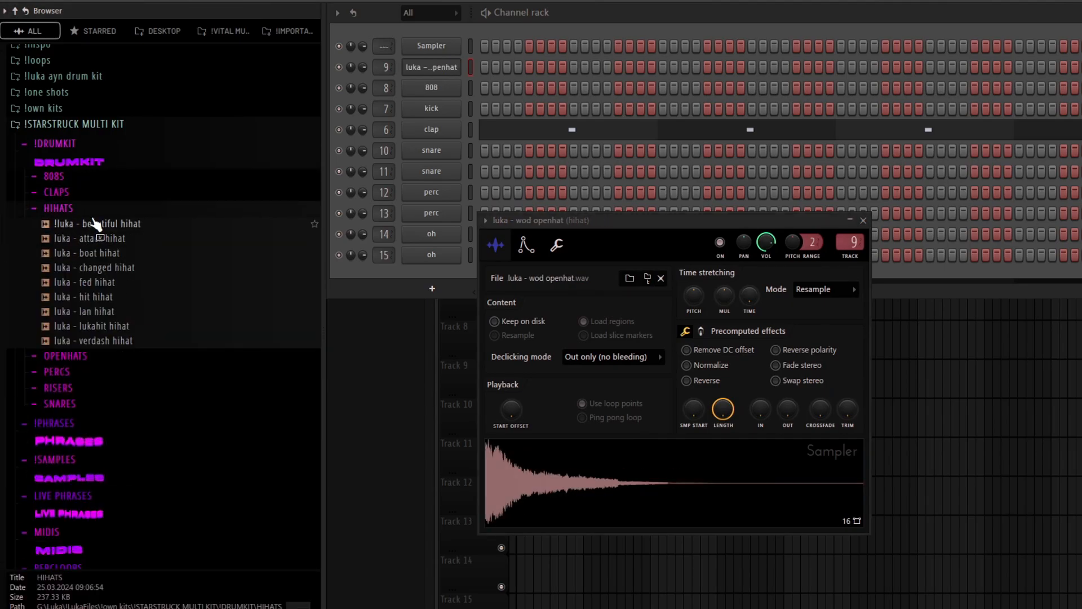
click(96, 229)
click(95, 239)
click(94, 269)
click(93, 297)
click(91, 327)
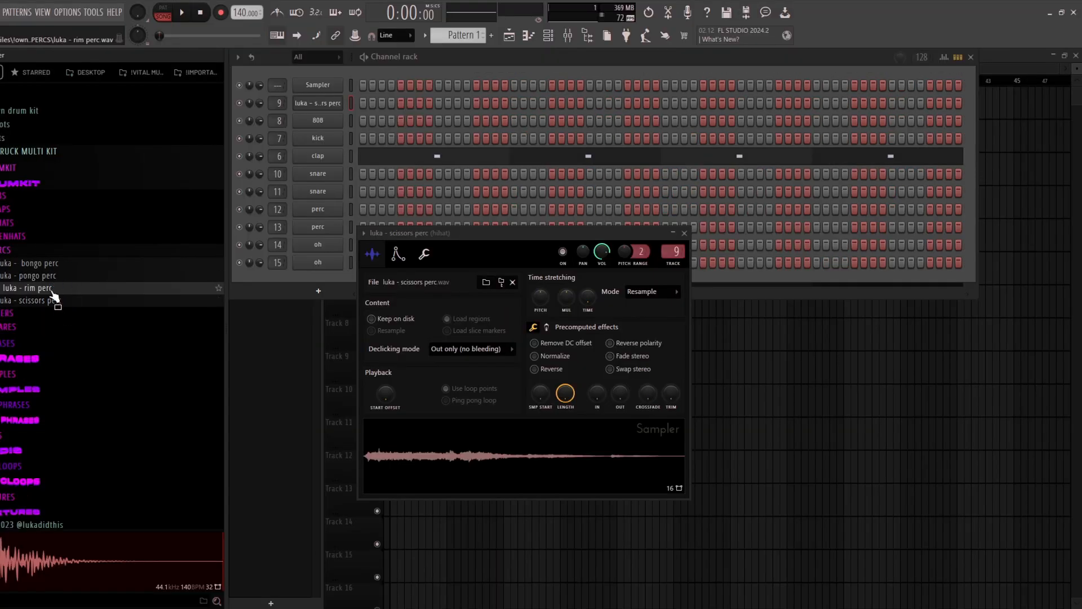
Try dropping the rim perc sample into the channel rack as a separate channel, and undo the addition
drag(323, 111, 322, 111)
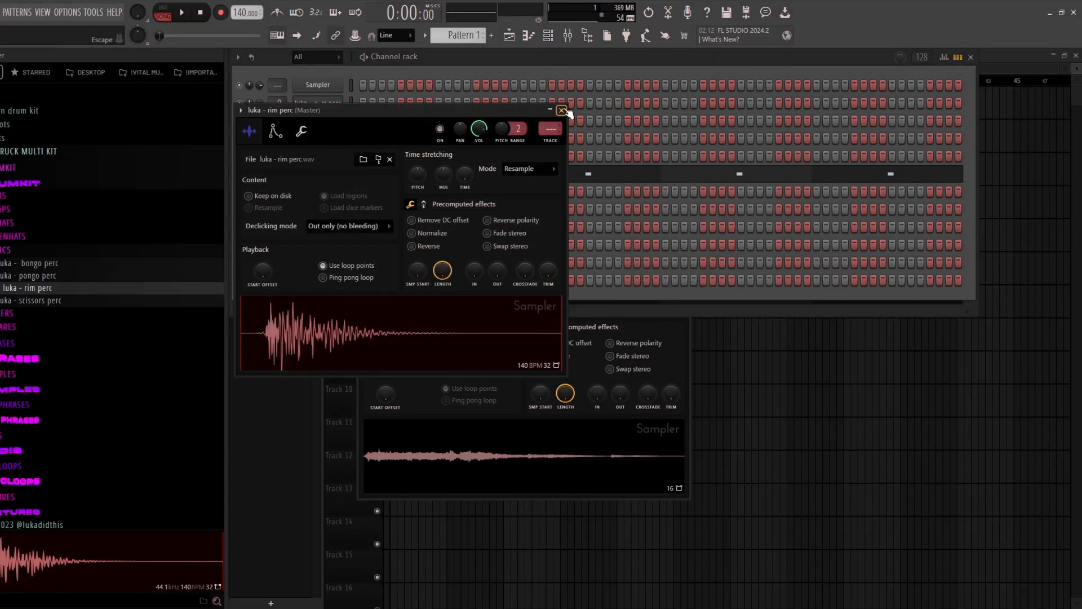
click(562, 110)
key(ctrl+z)
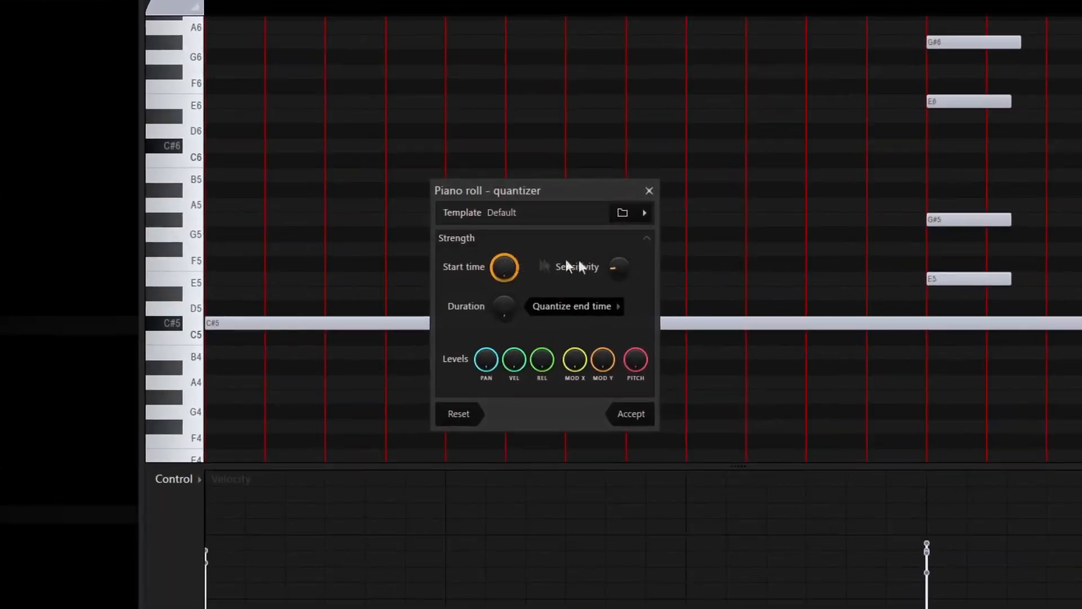
Quantize the start times of the Omnisphere piano roll notes using the Default quantizer template
click(649, 190)
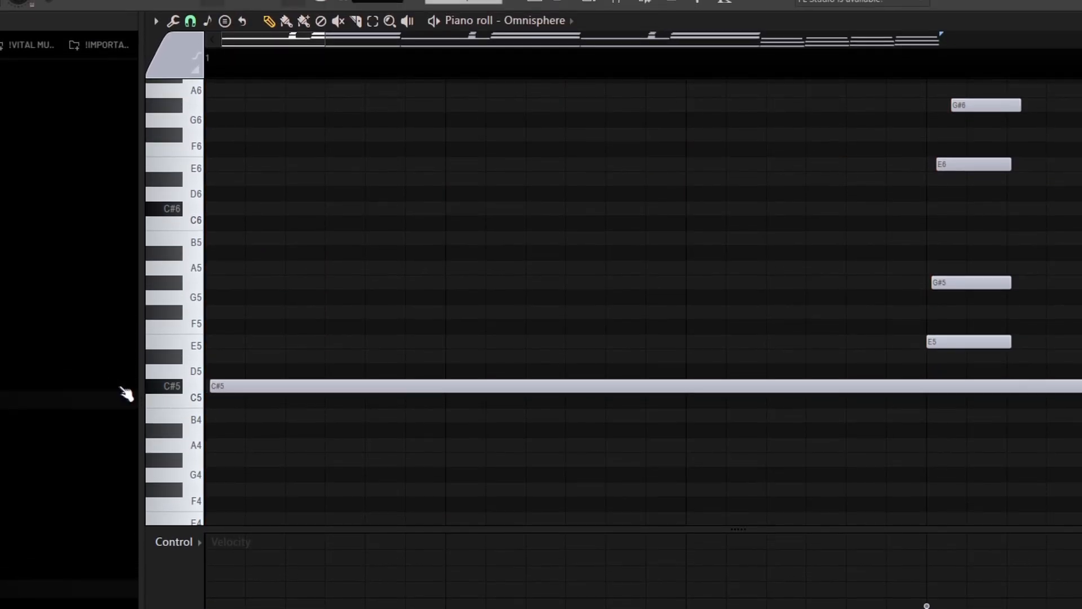
scroll(204, 385, up, 6)
scroll(321, 367, down, 3)
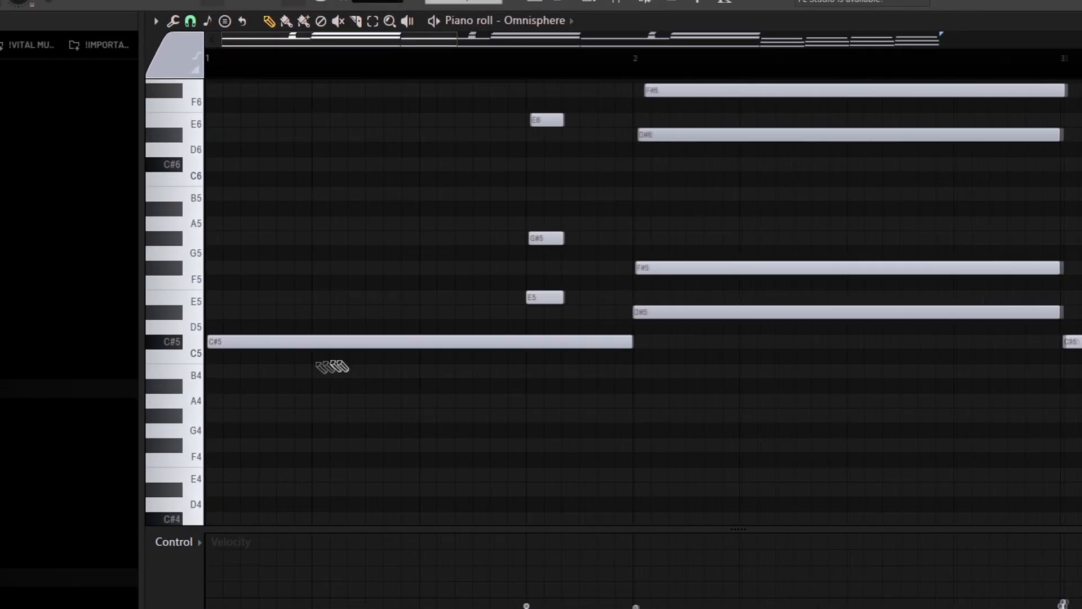
scroll(507, 376, up, 3)
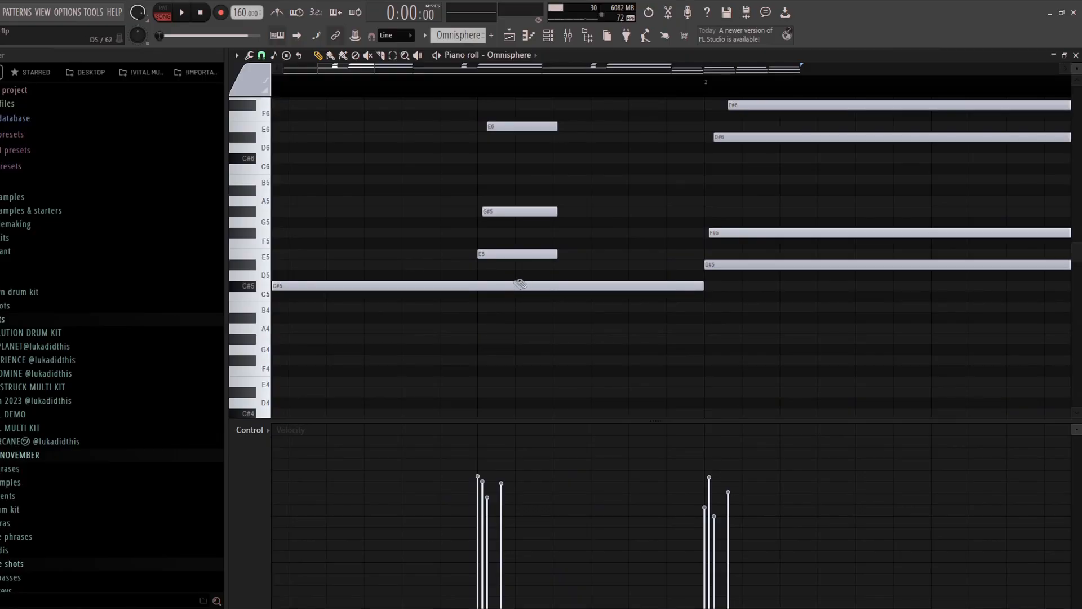
key(alt+q)
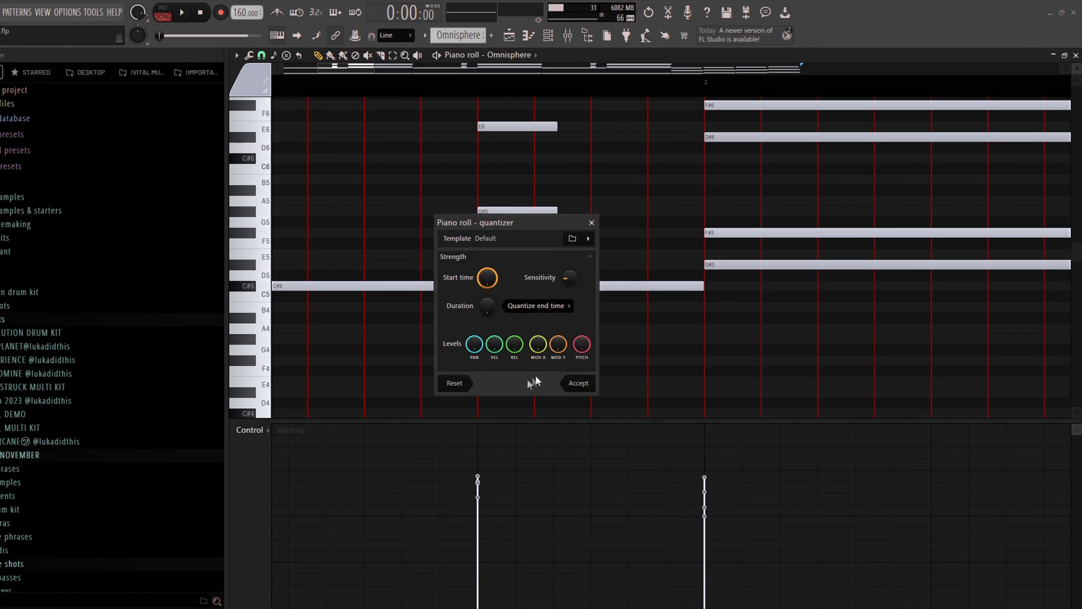
click(575, 384)
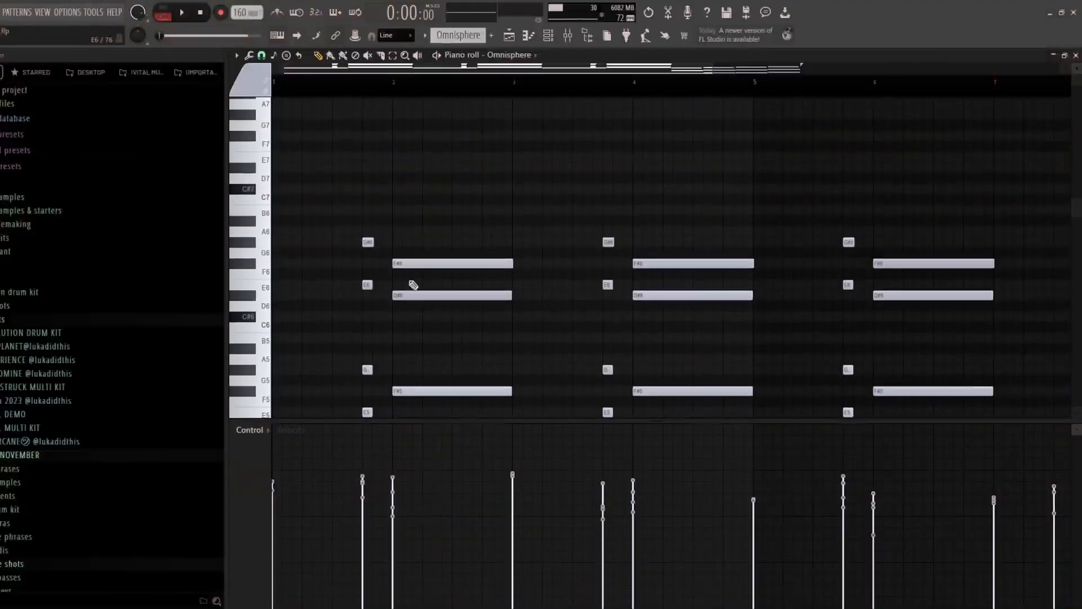
Apply the strumizer to the Omnisphere chords, adjusting the start time strength with Preserve end enabled
scroll(438, 247, down, 4)
scroll(466, 251, down, 6)
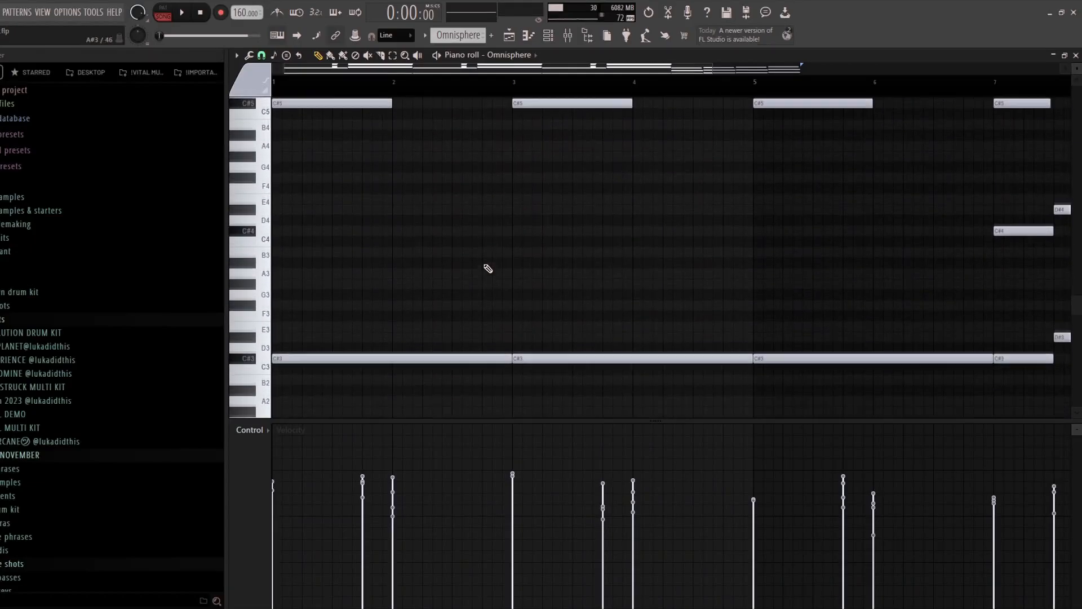
scroll(327, 194, up, 4)
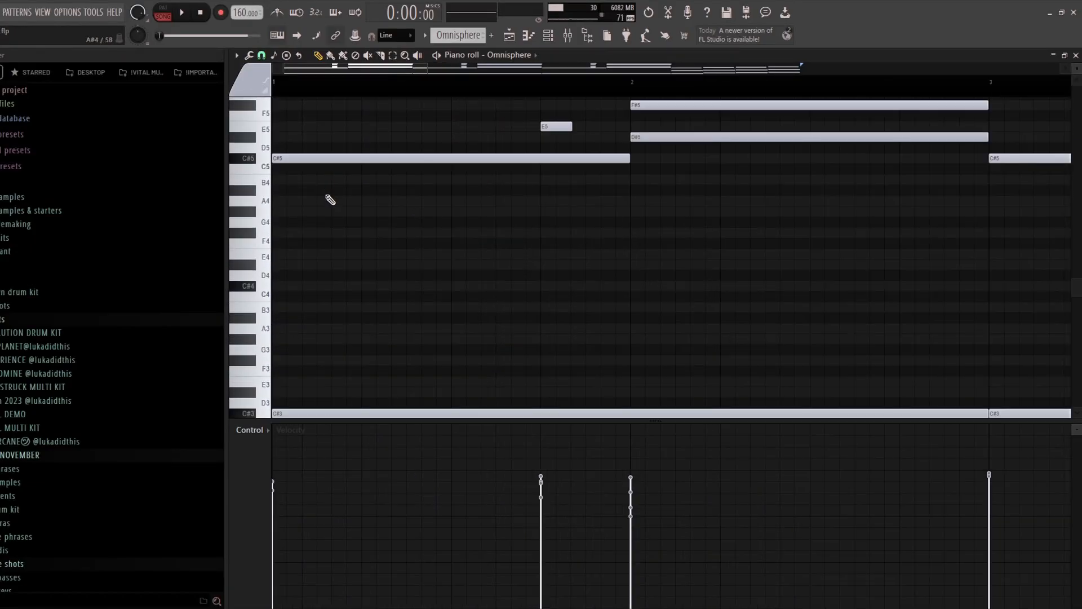
key(alt+s)
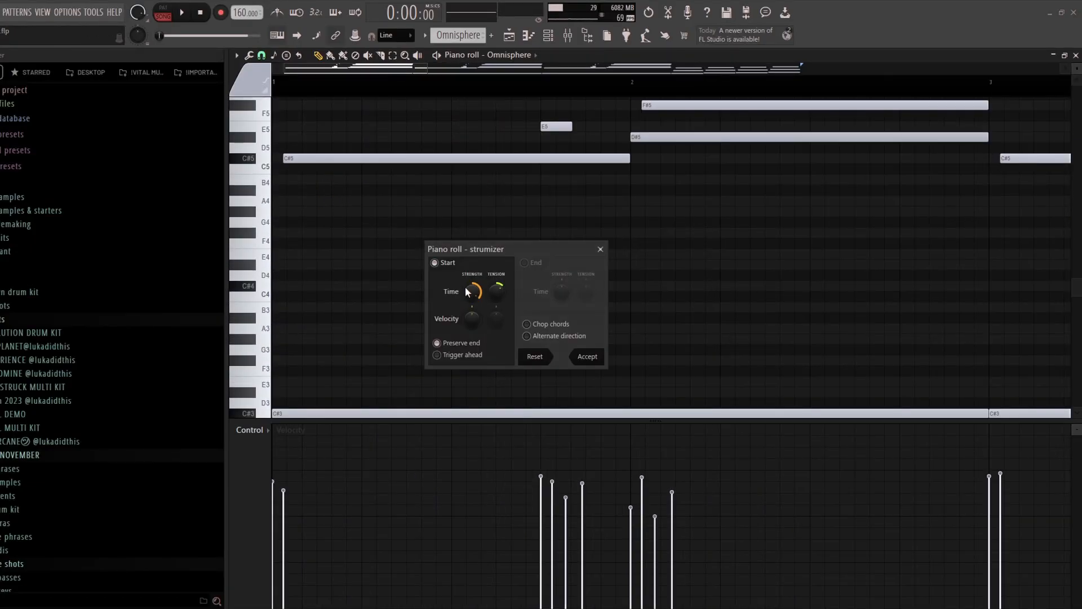
click(601, 249)
scroll(579, 263, up, 3)
key(alt+s)
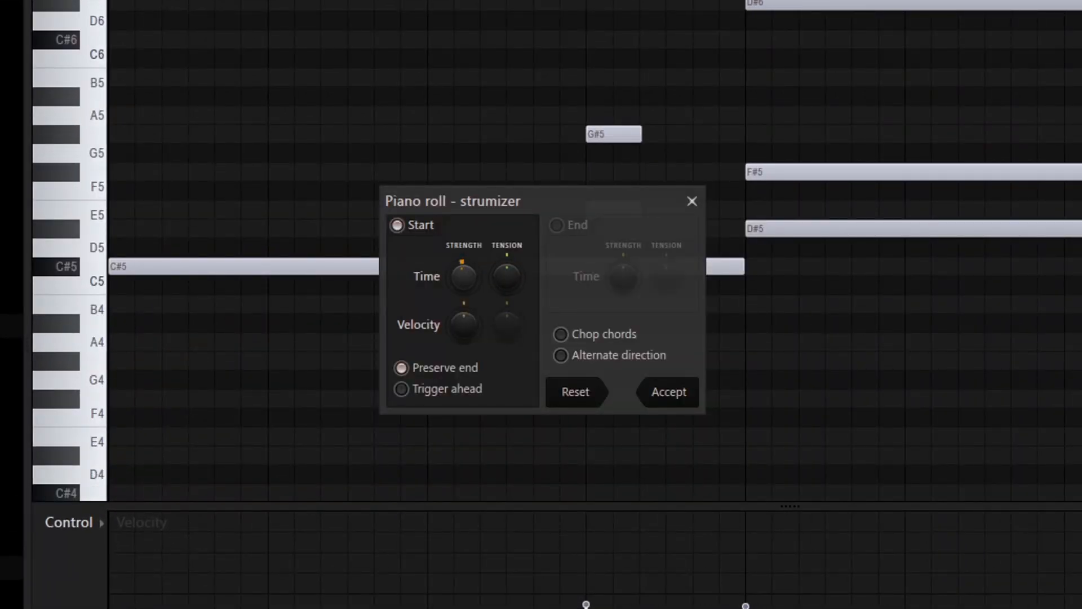
drag(464, 276, 464, 338)
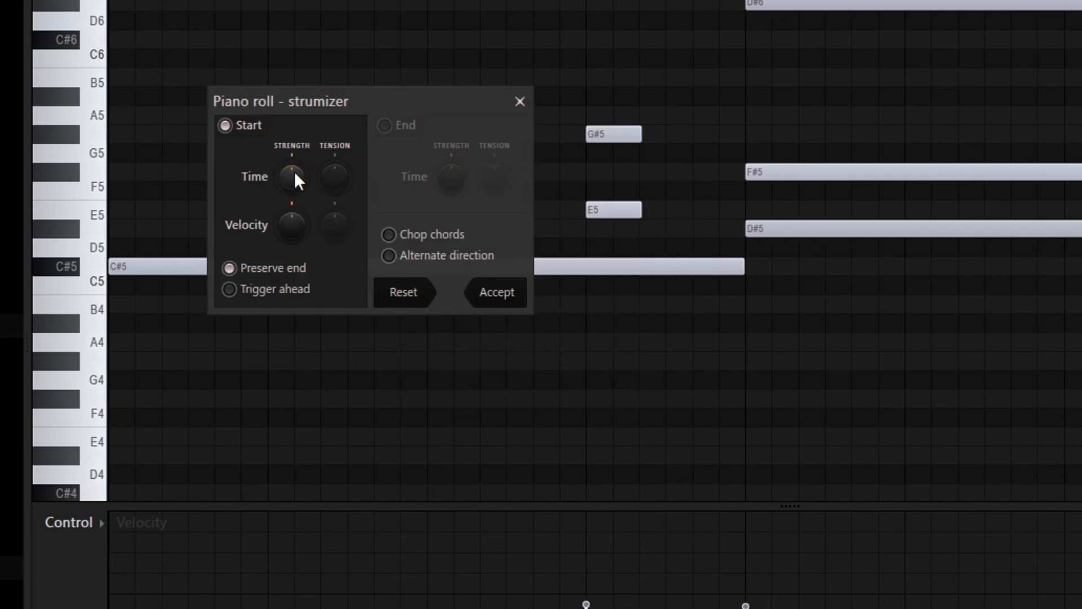
drag(294, 171, 294, 147)
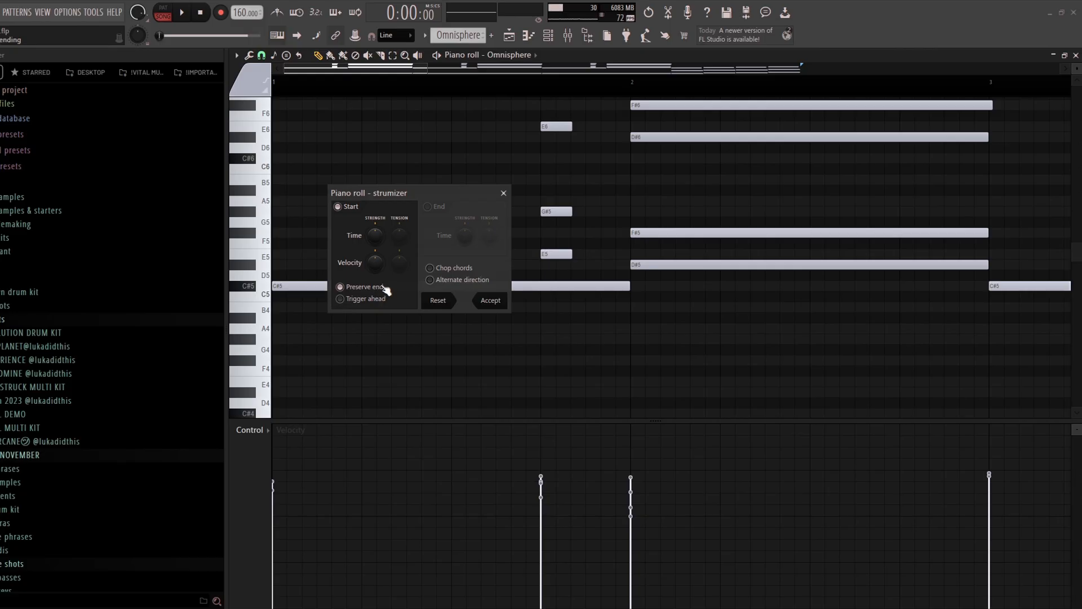
mouse_move(375, 237)
mouse_down()
mouse_move(375, 221)
mouse_move(375, 236)
mouse_up()
click(486, 301)
Randomize the Omnisphere notes' velocities with the randomizer, trying the pan level and Bipolar option but applying with Bipolar off
scroll(307, 252, down, 6)
scroll(283, 254, up, 2)
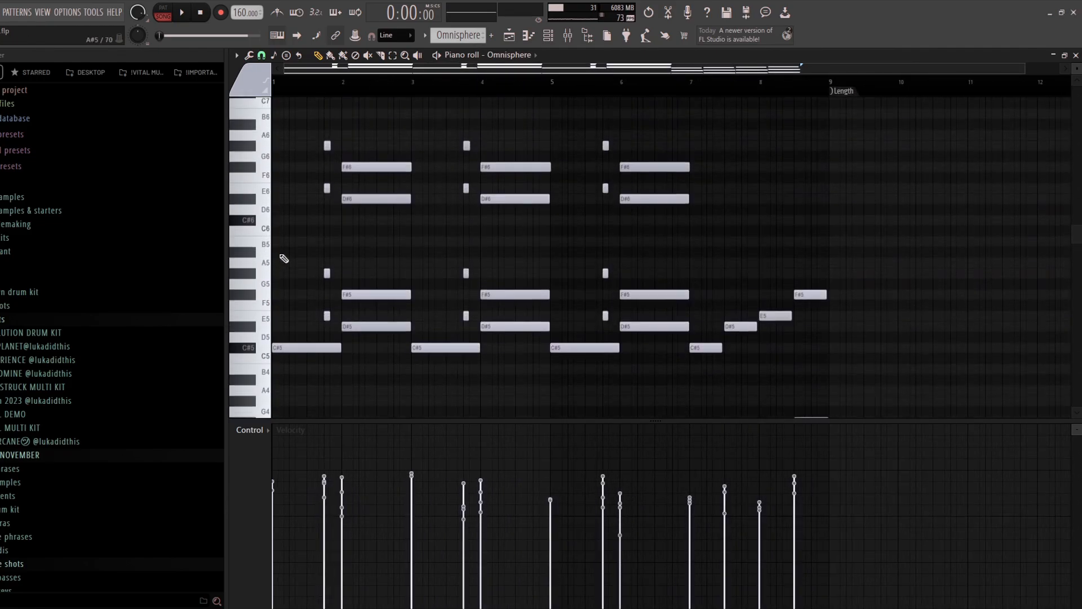
key(alt+r)
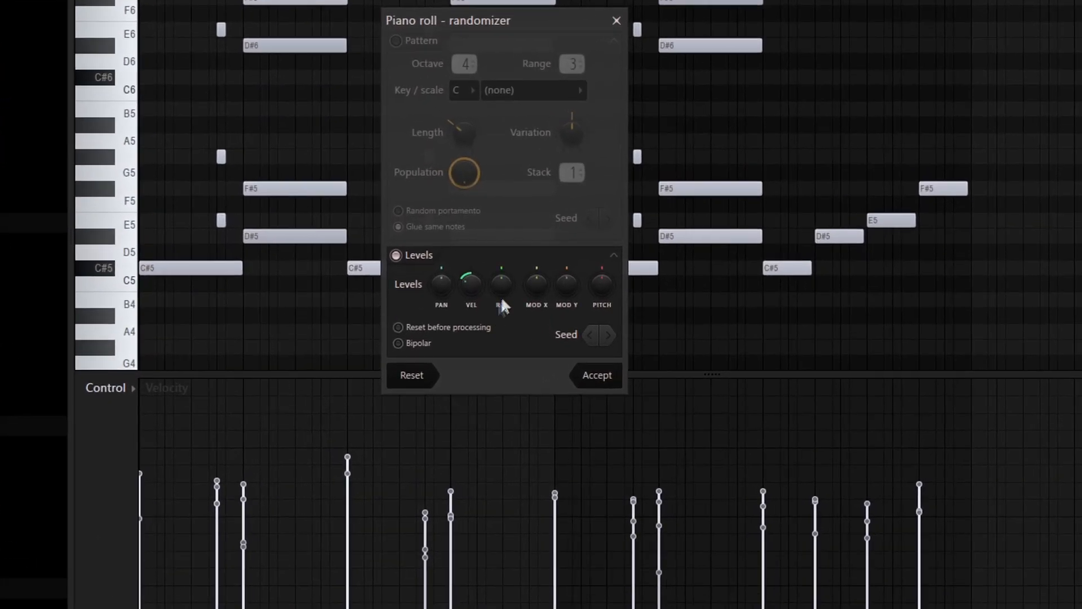
scroll(473, 285, up, 5)
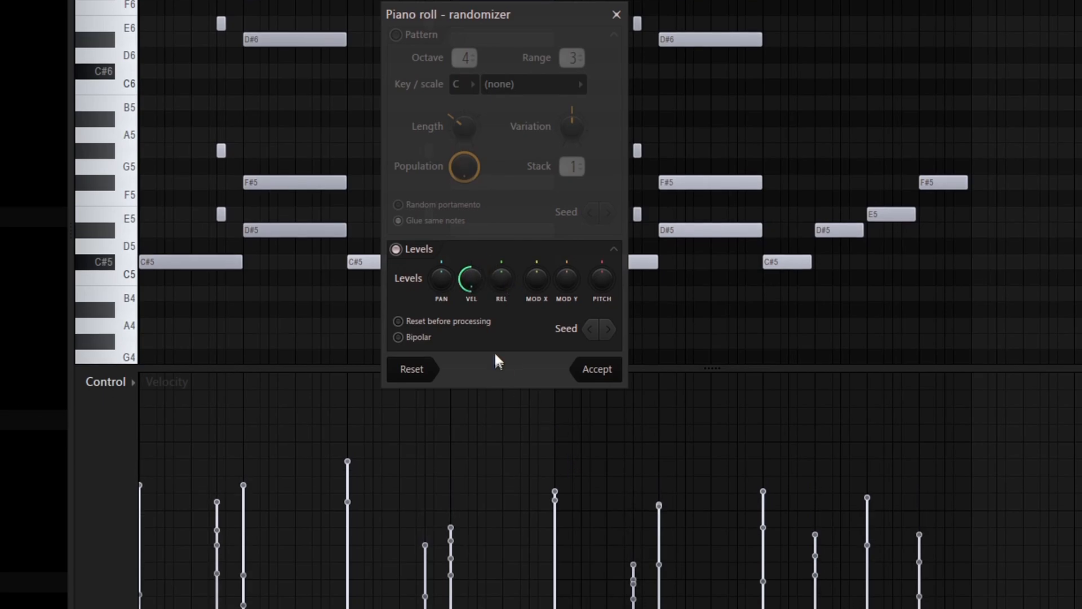
click(420, 302)
drag(471, 375, 471, 355)
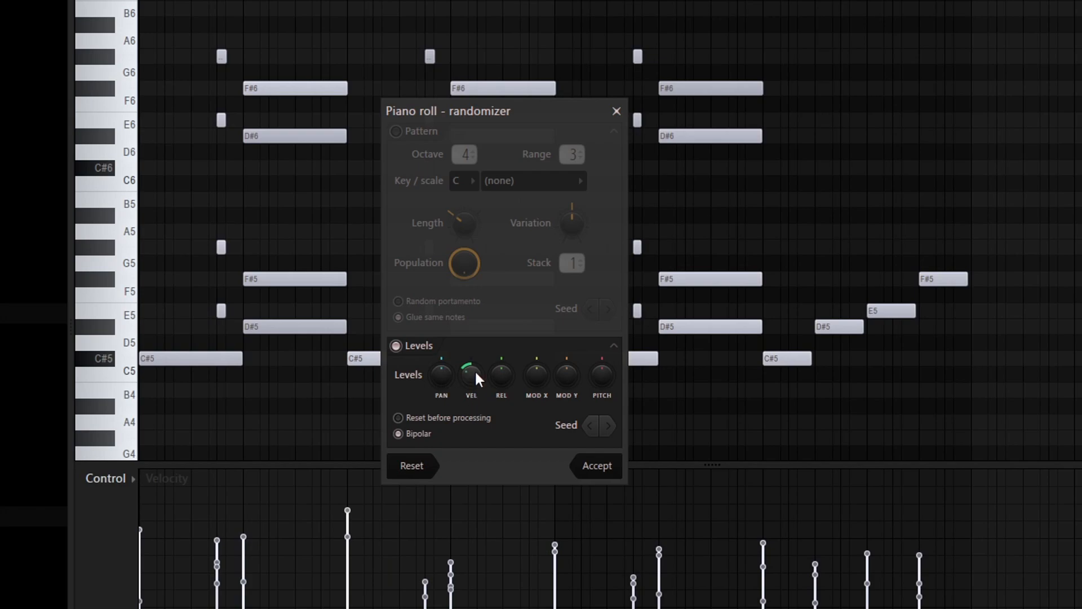
mouse_move(441, 374)
mouse_down()
mouse_move(441, 414)
mouse_move(442, 375)
mouse_up()
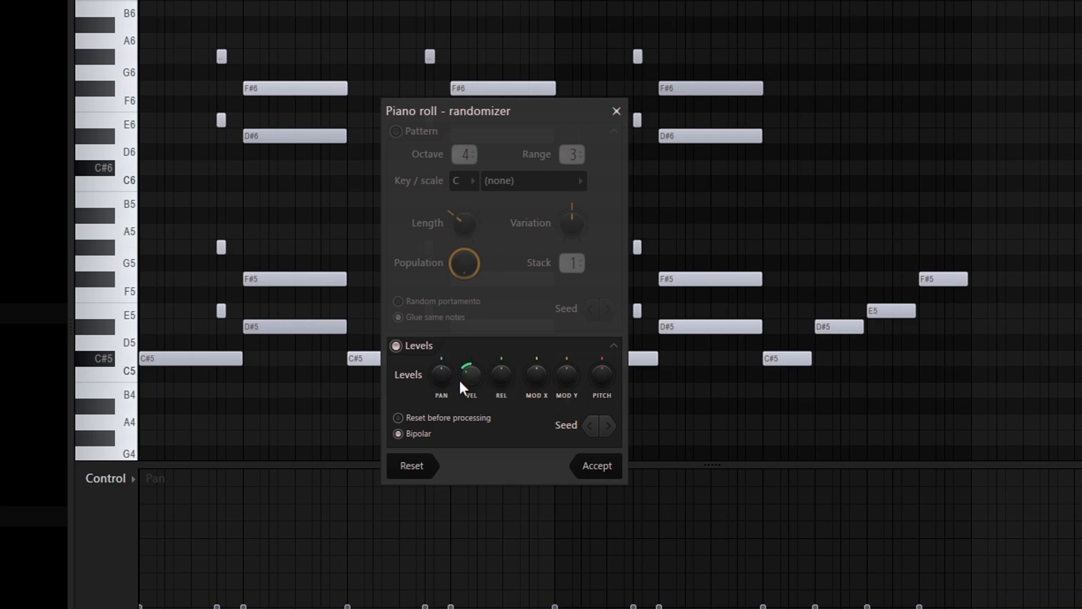
drag(472, 375, 471, 372)
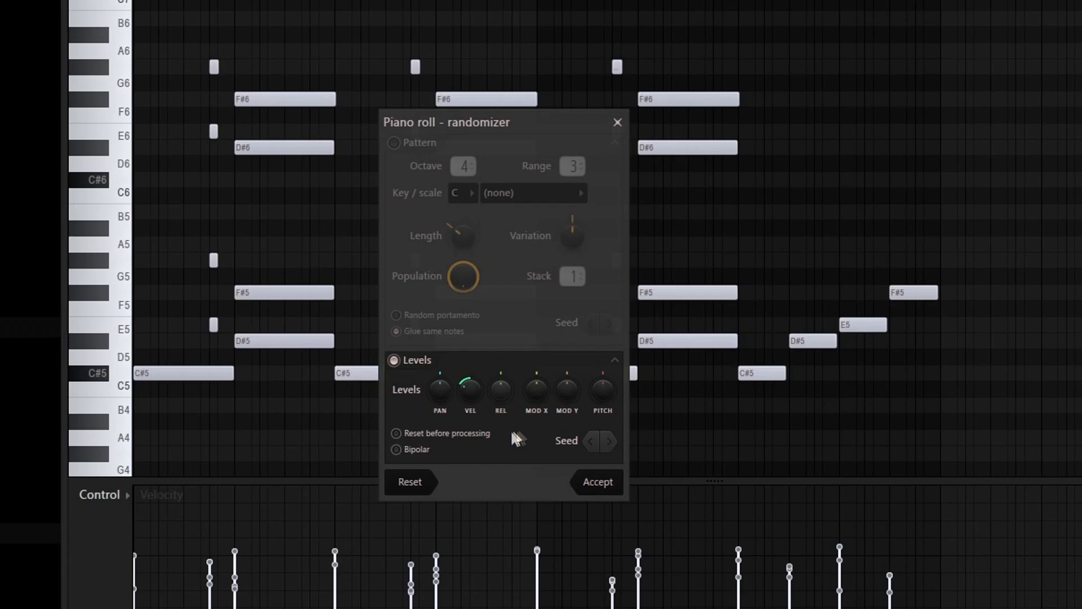
click(599, 484)
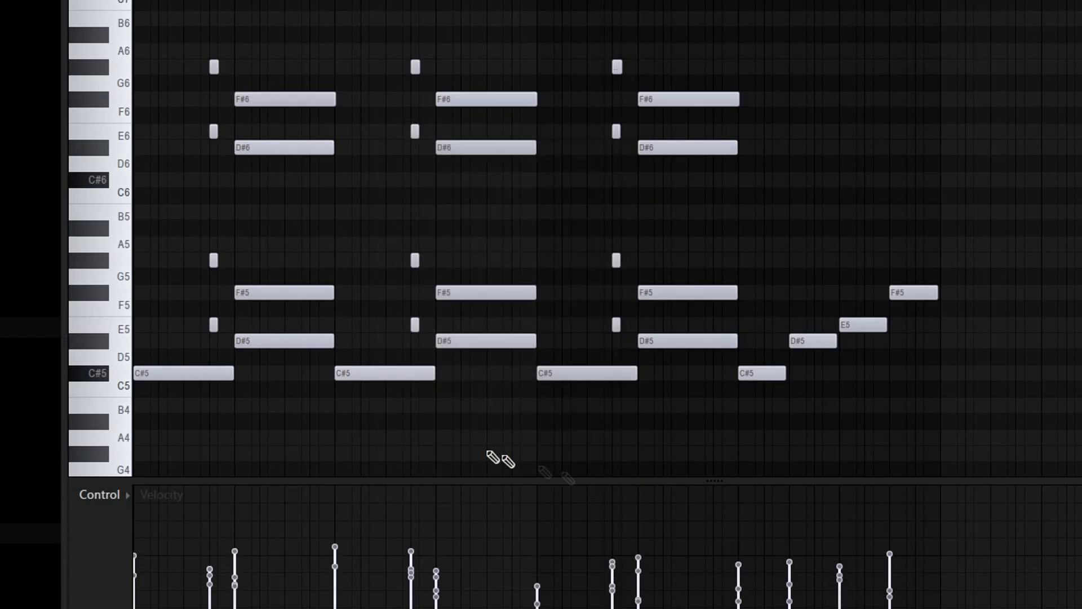
Strum the piano roll chords again with the strumizer, raising the start time strength with Preserve end enabled
scroll(156, 394, up, 3)
key(alt+s)
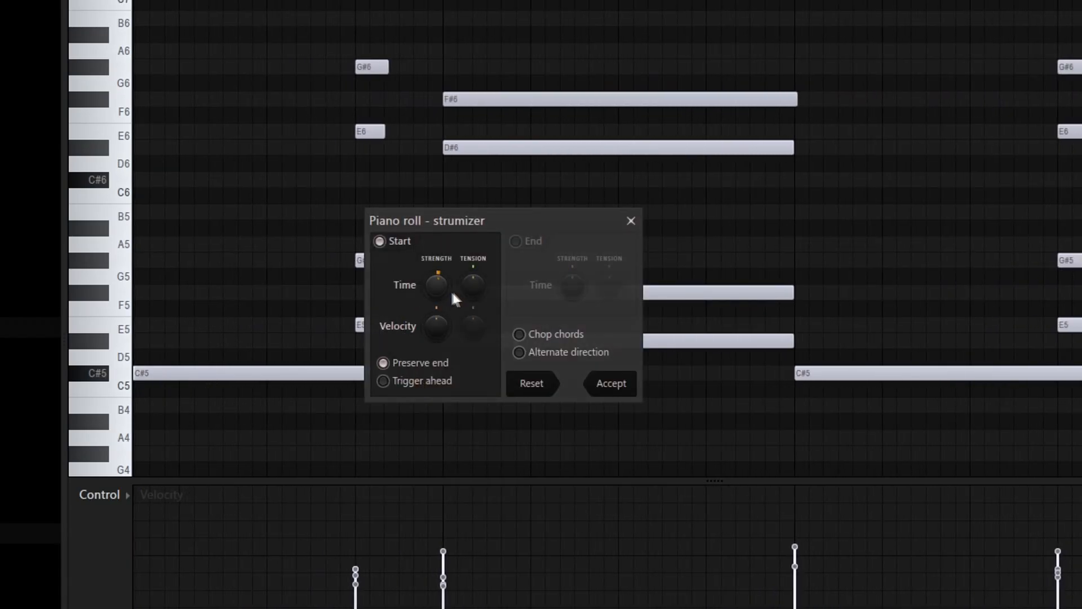
drag(438, 286, 438, 263)
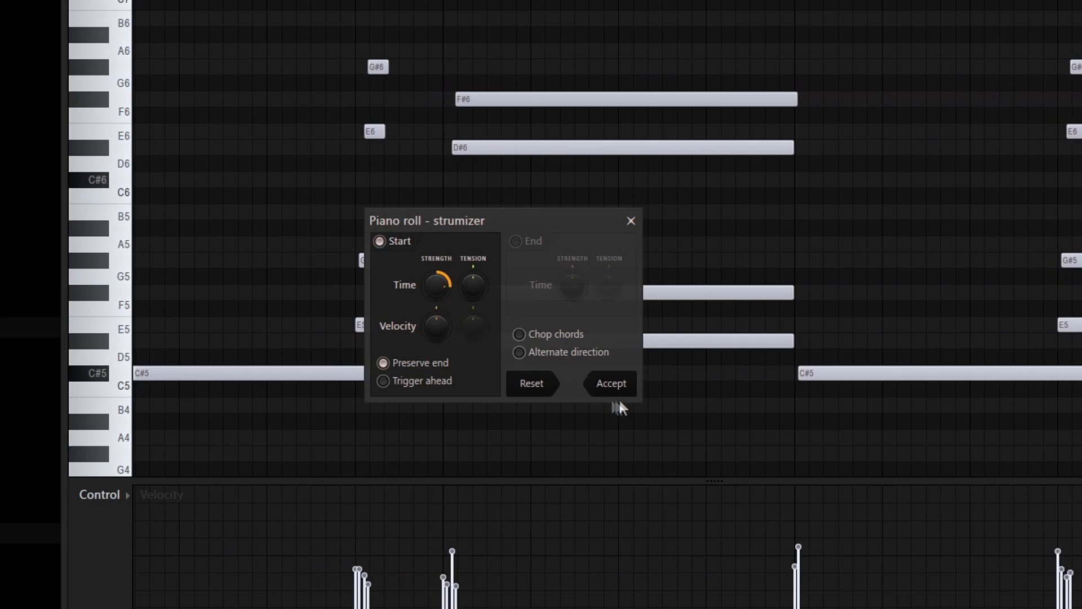
click(605, 385)
scroll(314, 350, down, 3)
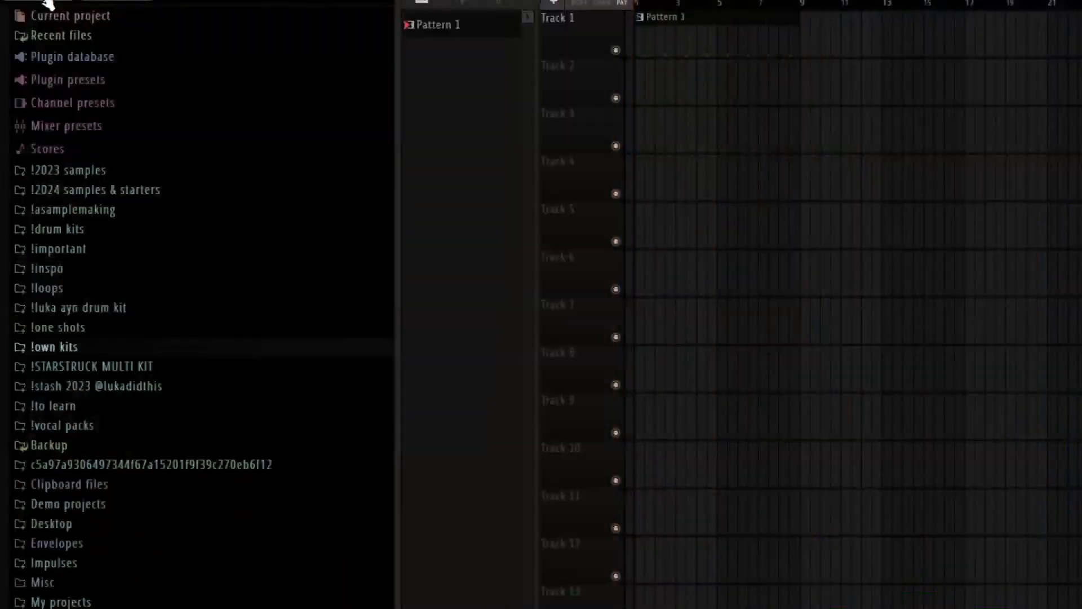
Star the !luka - bigdawg 808 sample in the !STARSTRUCK MULTI KIT's 808S folder and show the starred files
click(116, 369)
click(96, 284)
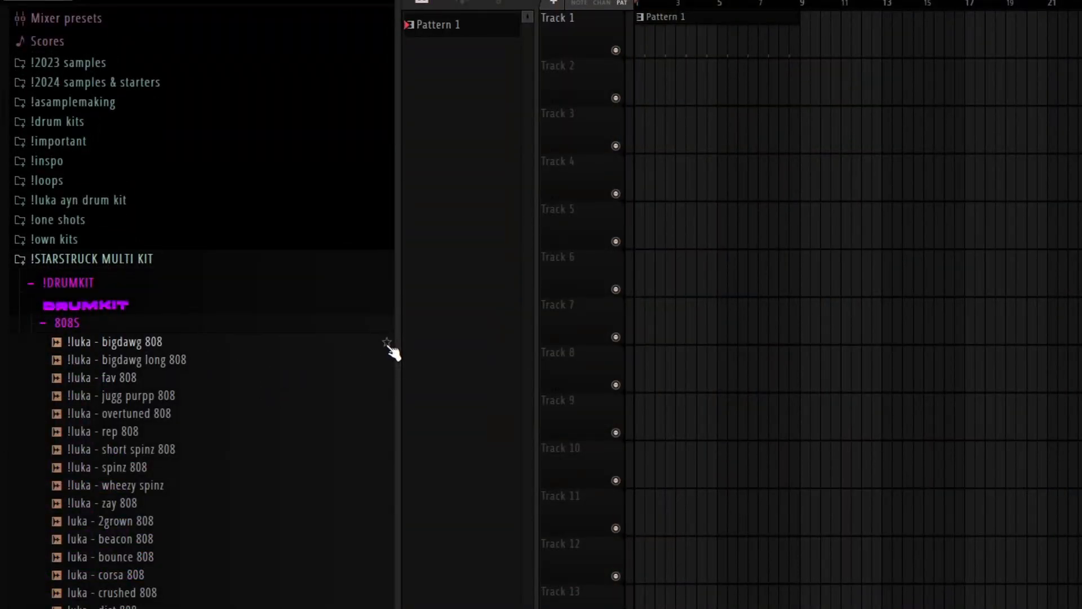
click(388, 345)
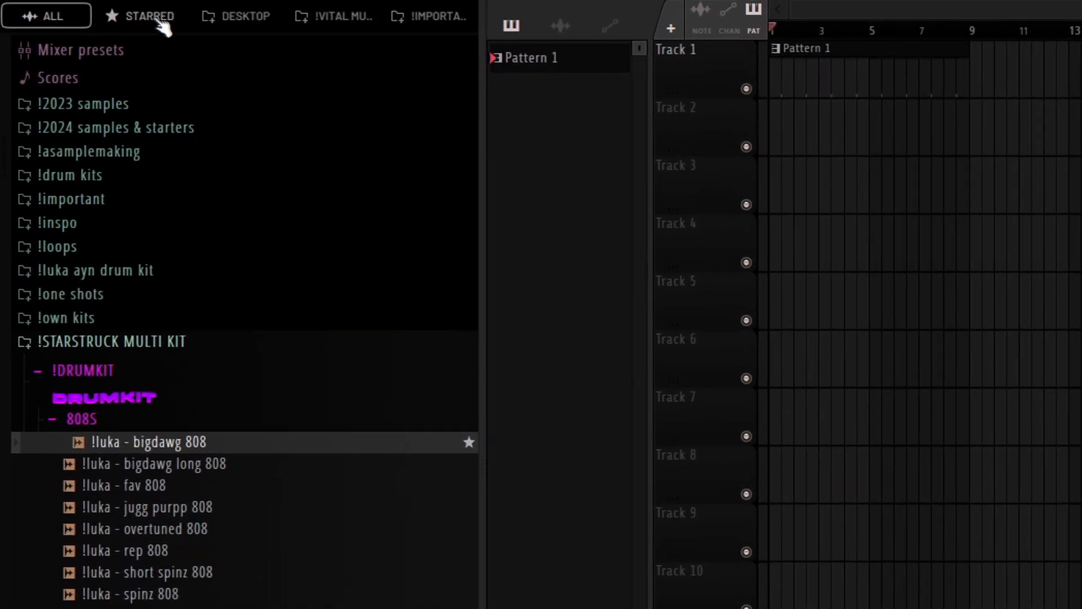
click(149, 17)
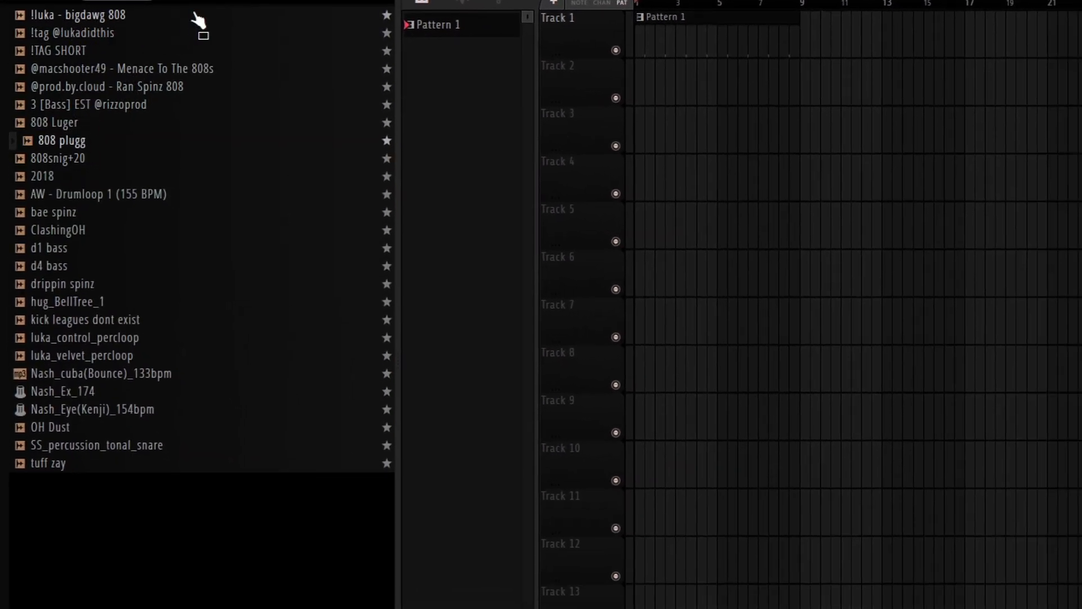
drag(197, 20, 416, 36)
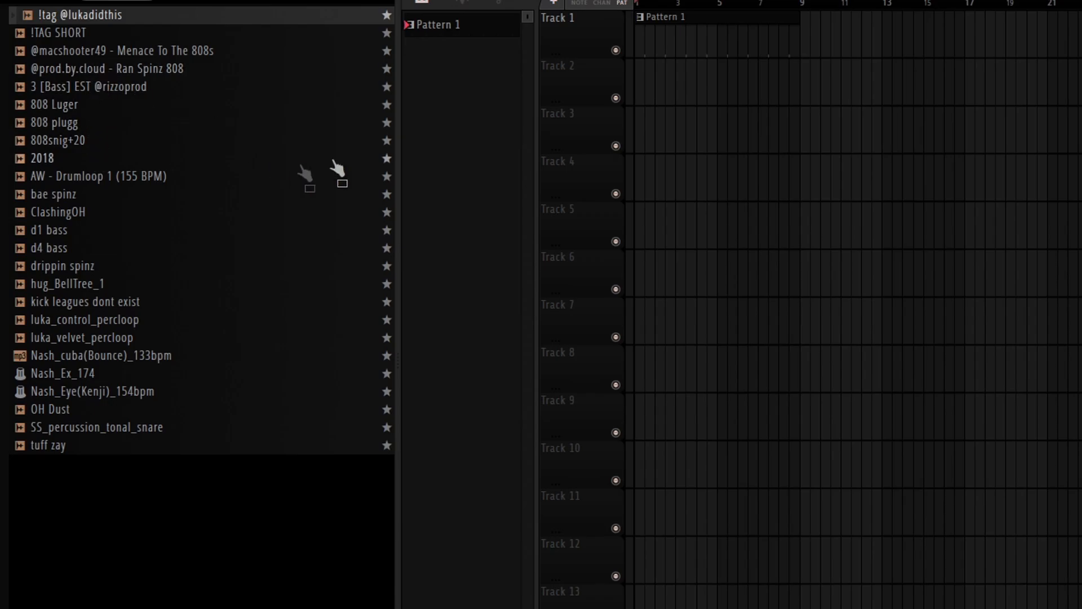
Replace the sample on mixer-track-8's channel with the starred 3 [Bass] EST sample, and select the starred Nash project files
key(F6)
drag(100, 90, 539, 55)
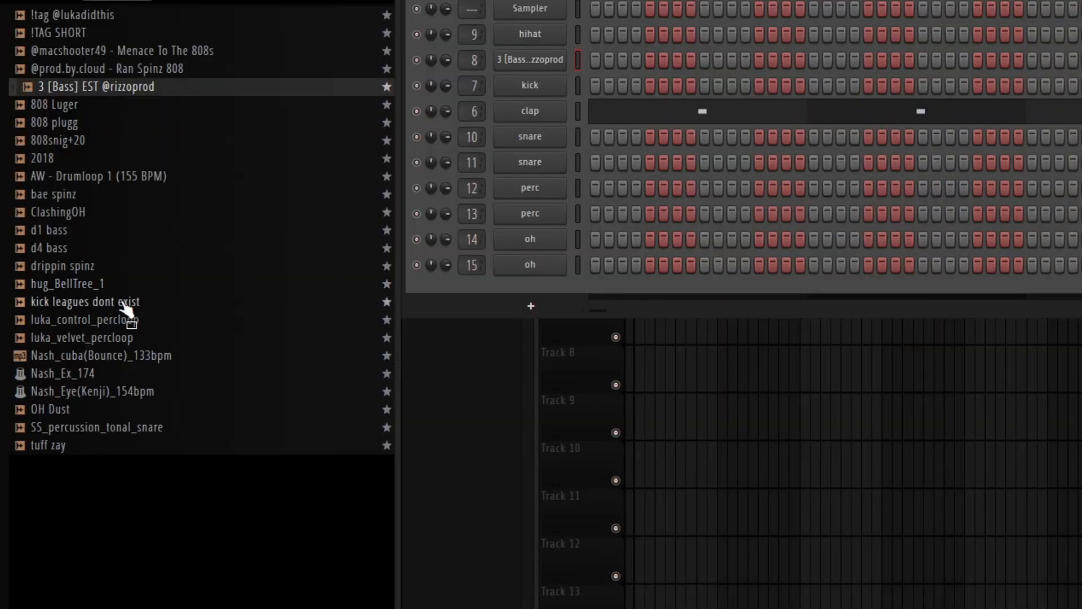
click(108, 375)
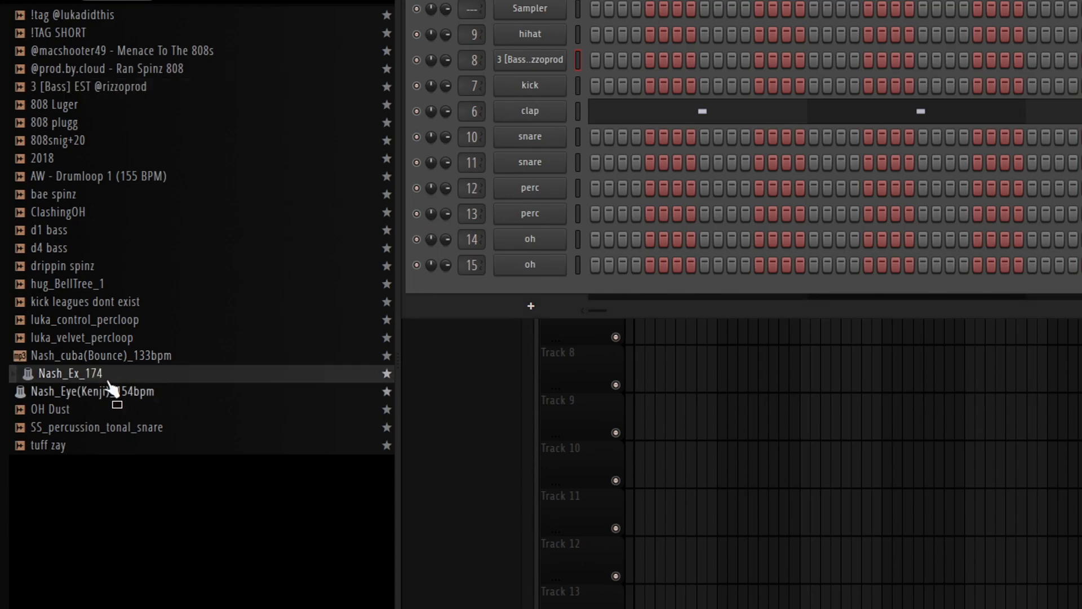
click(151, 393)
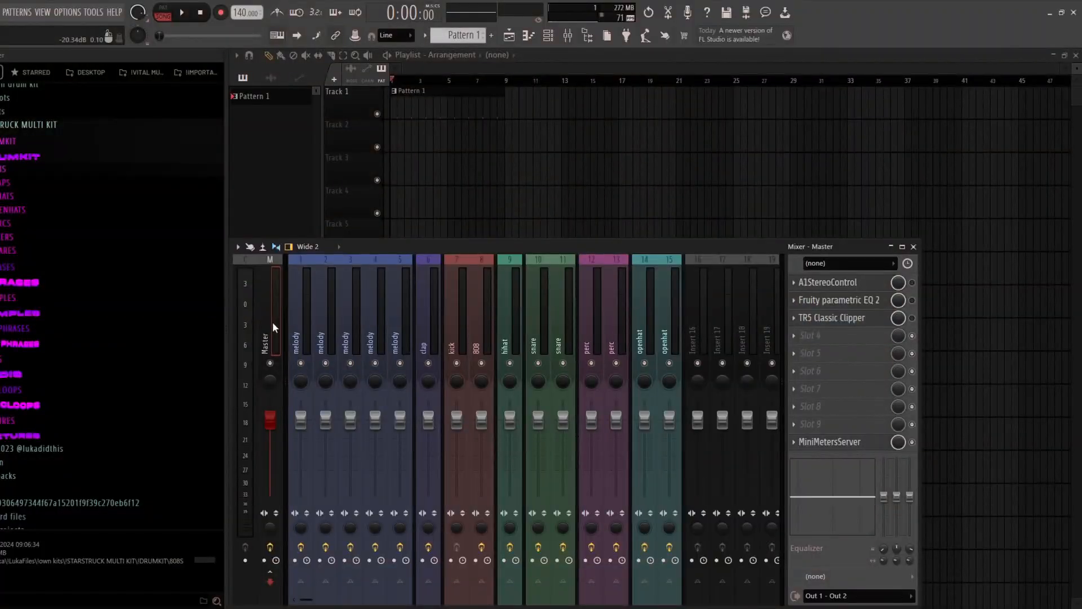
Look over the guitar, piano and vocal mixer states, and load the !lukamaster state onto the Master track
right_click(272, 325)
mouse_move(298, 329)
mouse_move(420, 218)
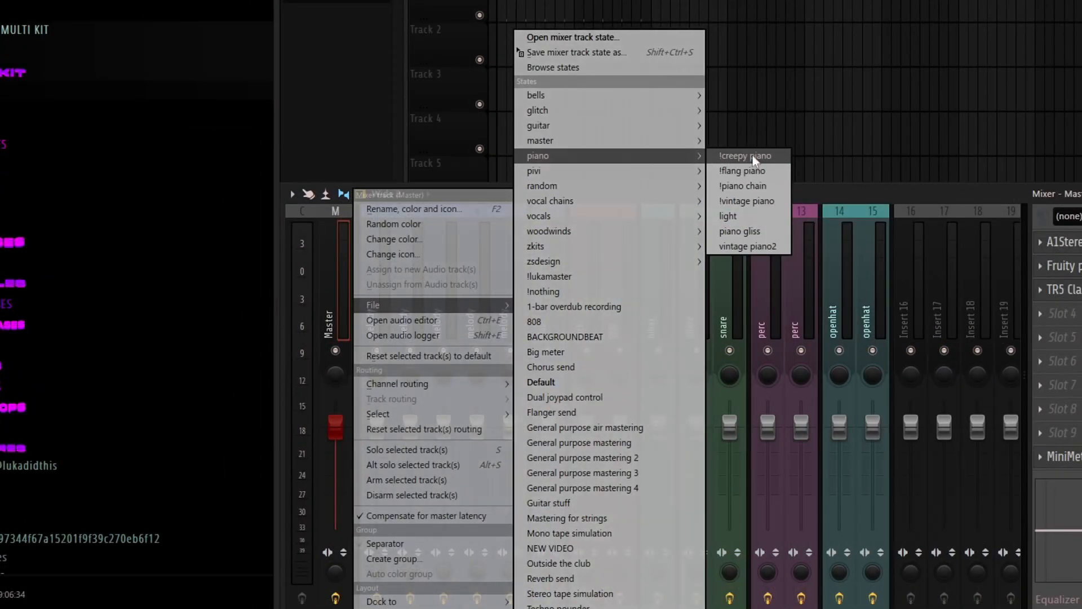
mouse_move(608, 129)
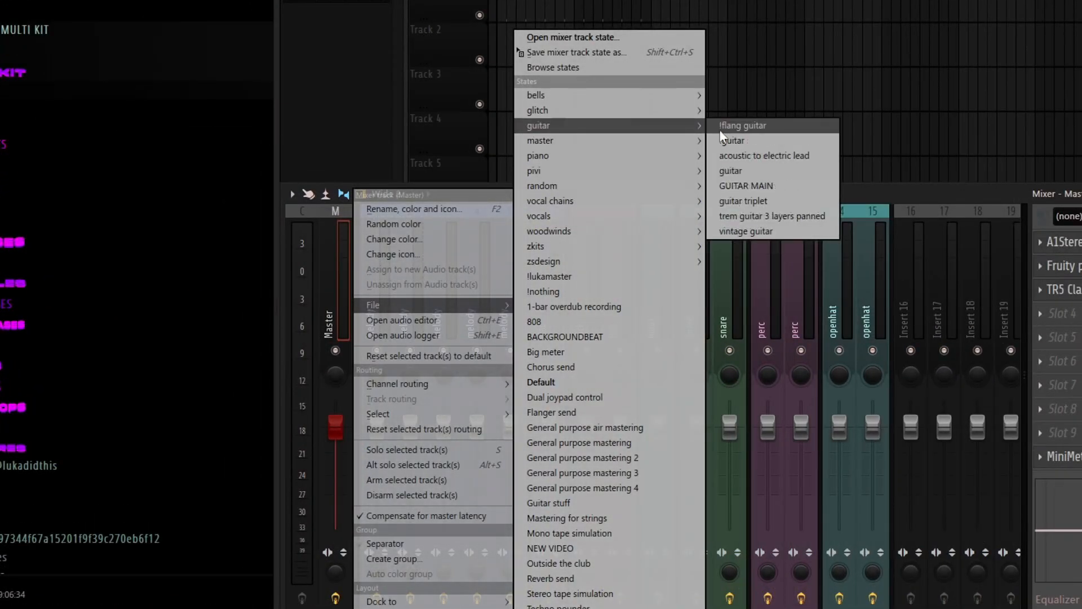
mouse_move(576, 218)
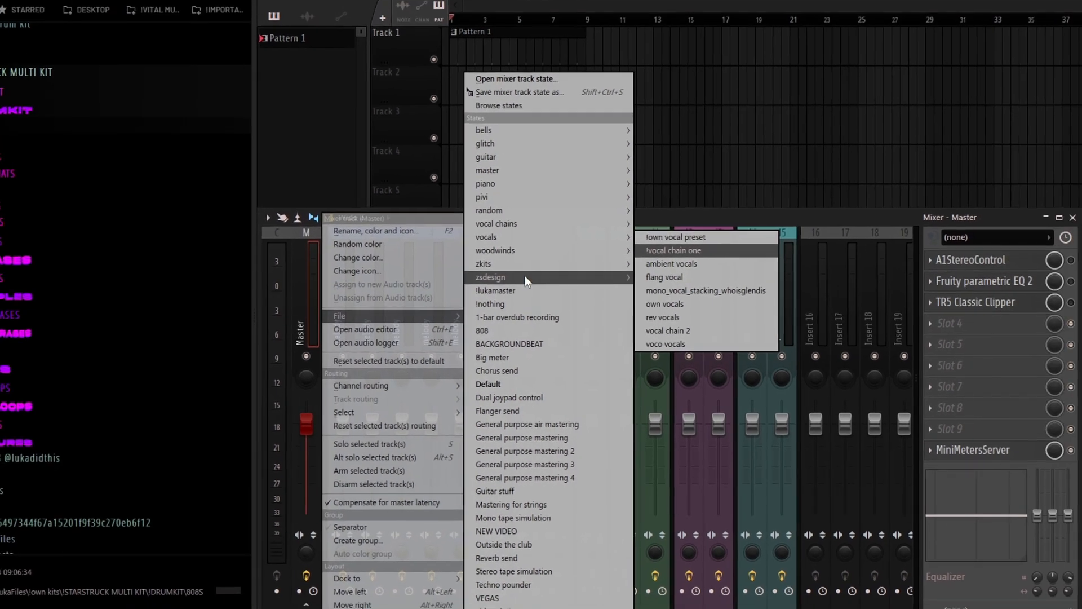
click(550, 276)
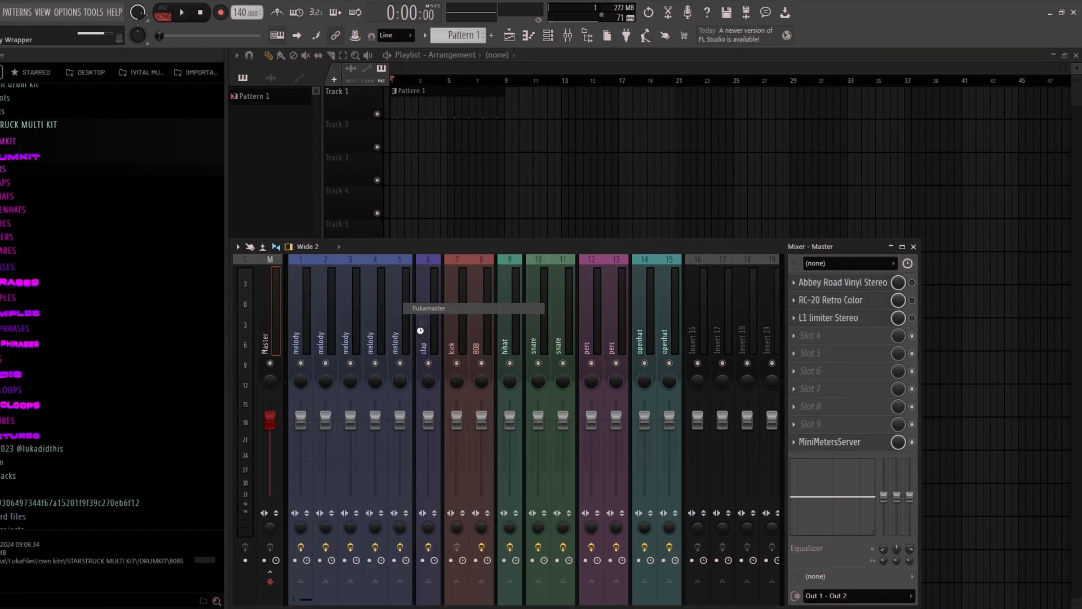
Save the Master track's effect chain as a mixer track state named master
right_click(271, 322)
mouse_move(300, 330)
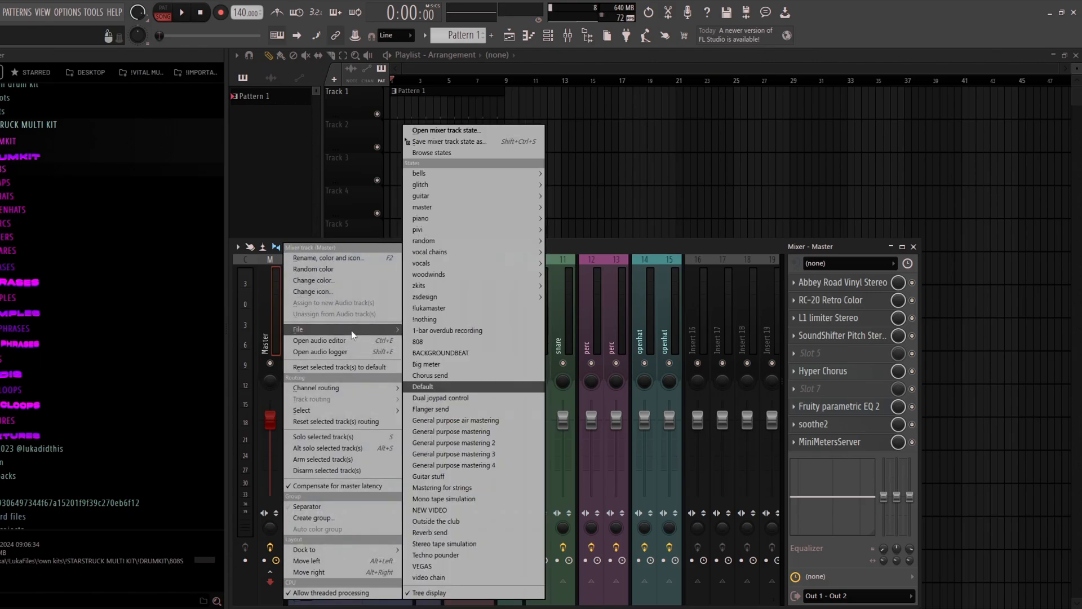
click(516, 144)
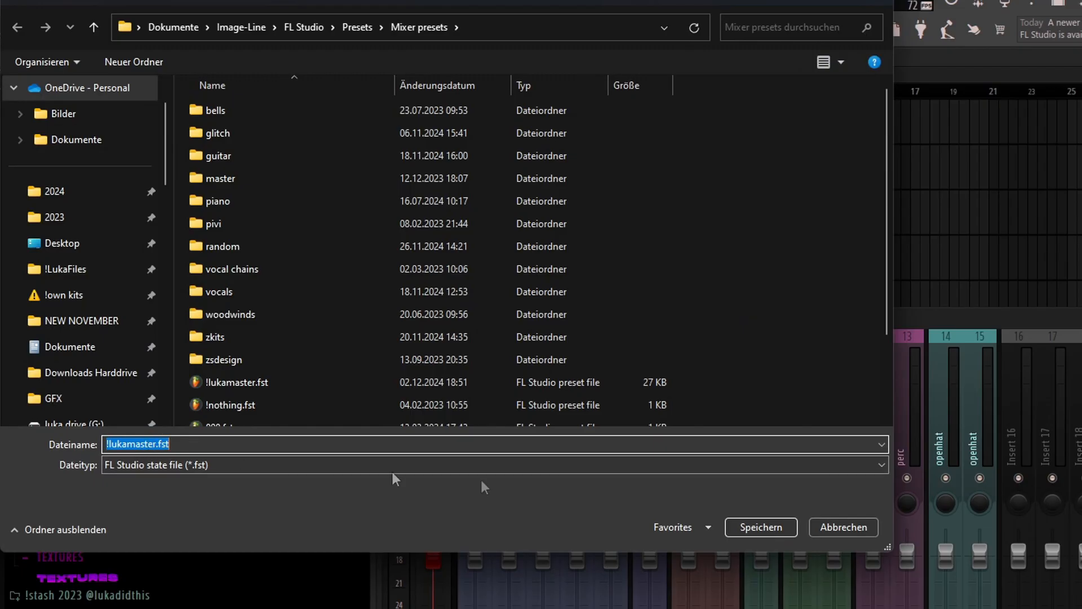
text(master)
key(Return)
right_click(441, 445)
mouse_move(262, 262)
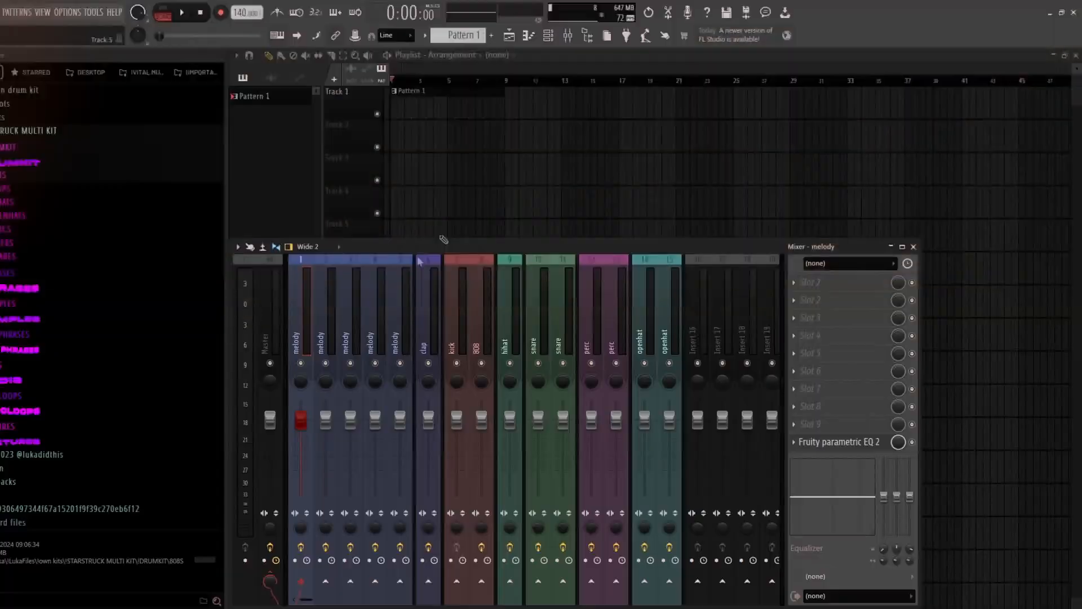
Load the vintage piano2 mixer state from the piano folder onto the first melody track
right_click(309, 349)
mouse_move(338, 329)
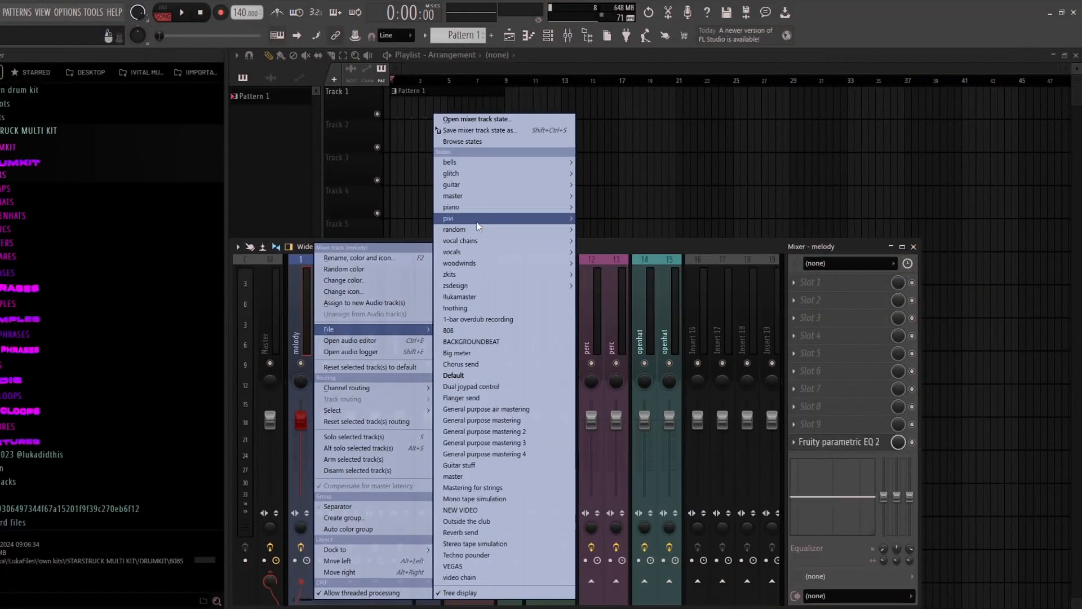
mouse_move(478, 226)
click(602, 275)
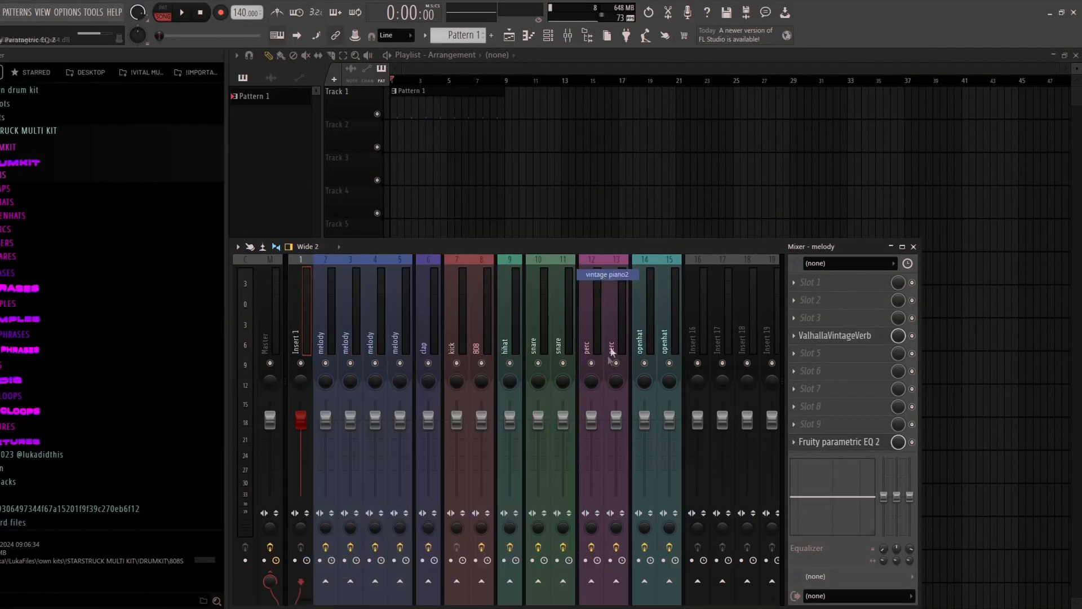
Inspect the Fruity Delay 3, ValhallaVintageVerb and Fruity parametric EQ 2 settings on the first melody track
click(823, 287)
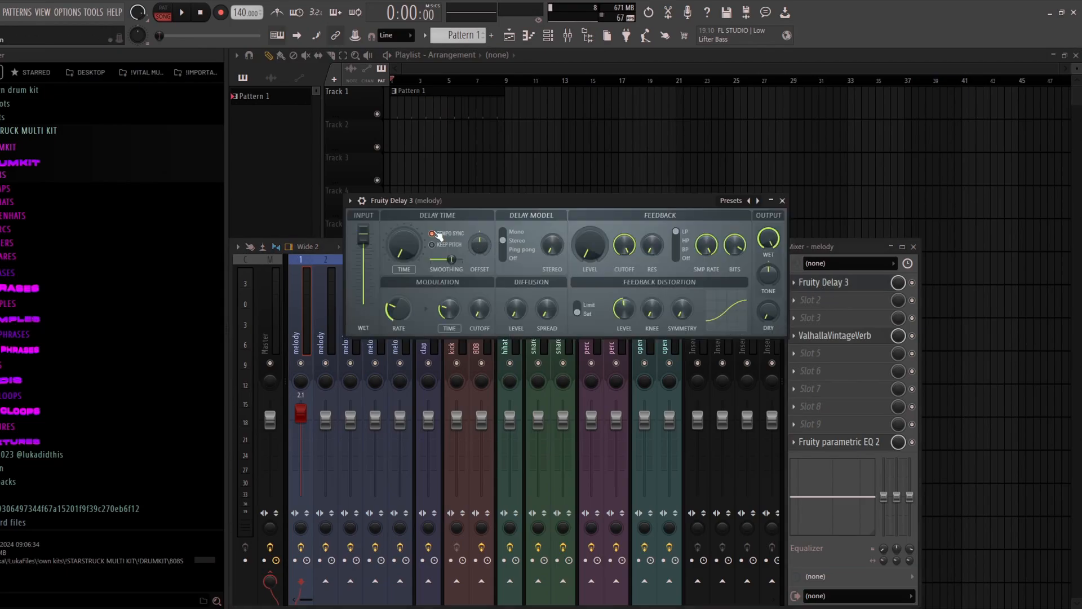
click(812, 336)
key(Escape)
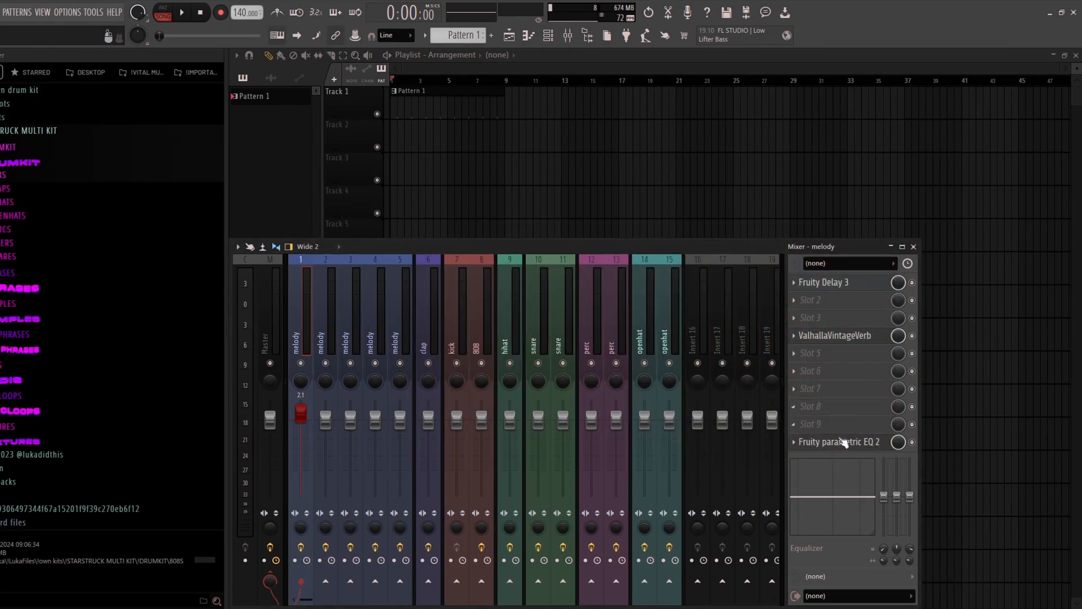
click(840, 442)
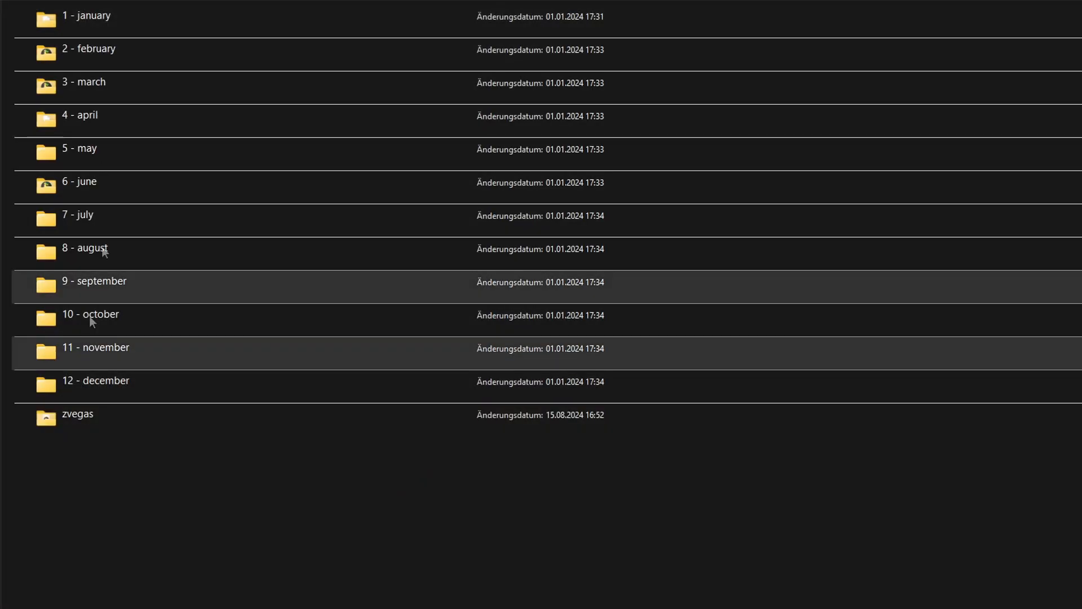
Switch to File Explorer and look through the projects in the flps subfolder of 1 - january
double_click(117, 29)
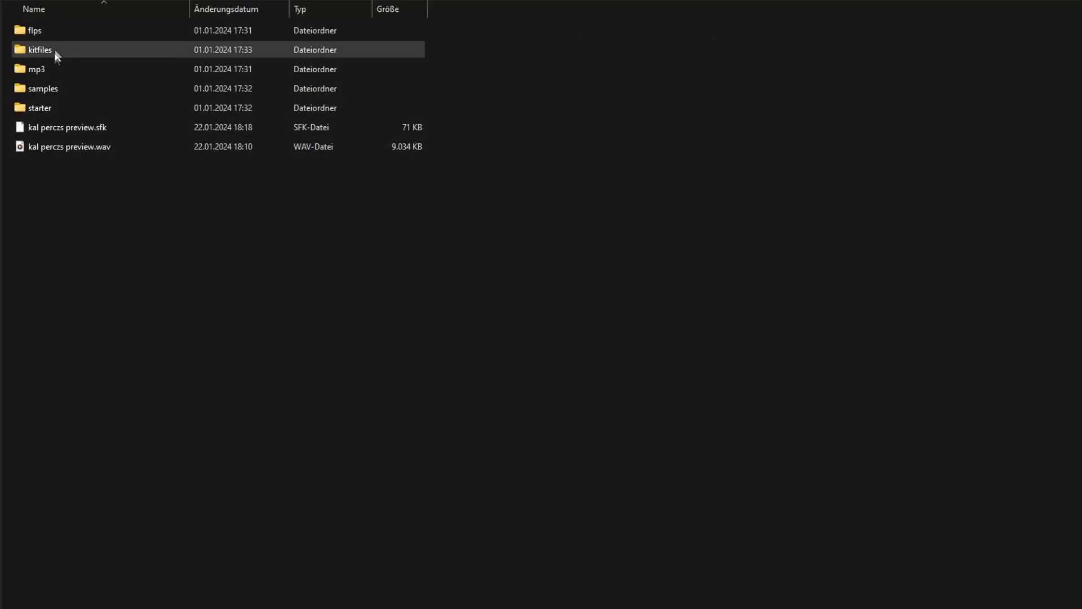
double_click(58, 31)
scroll(159, 351, down, 2)
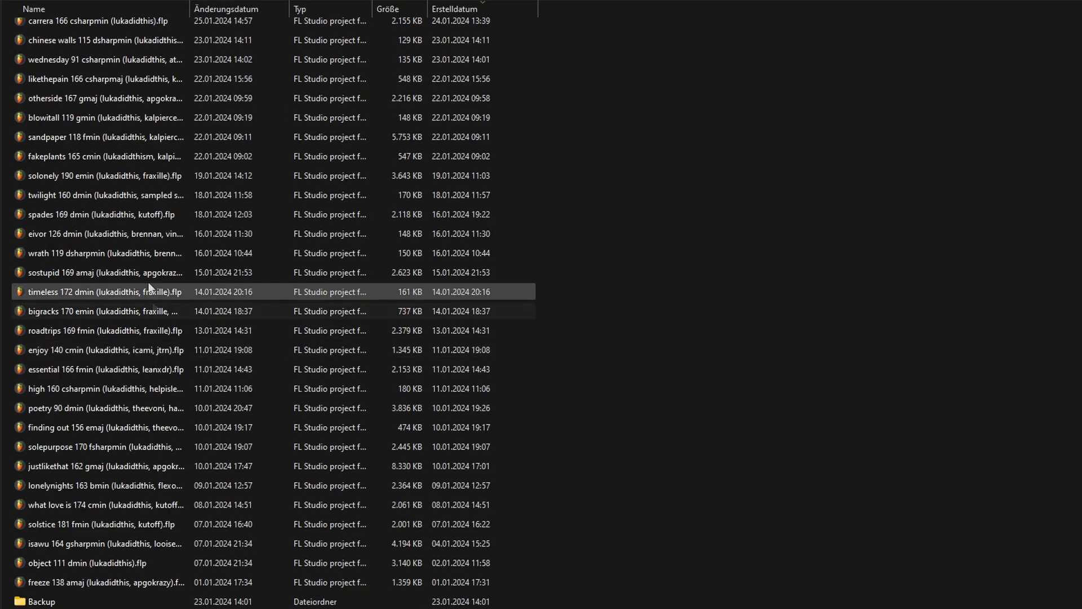
scroll(174, 327, up, 5)
key(alt+Left)
Look through the project files in January's kitfiles folder and the exported beats in its mp3 folder
double_click(117, 52)
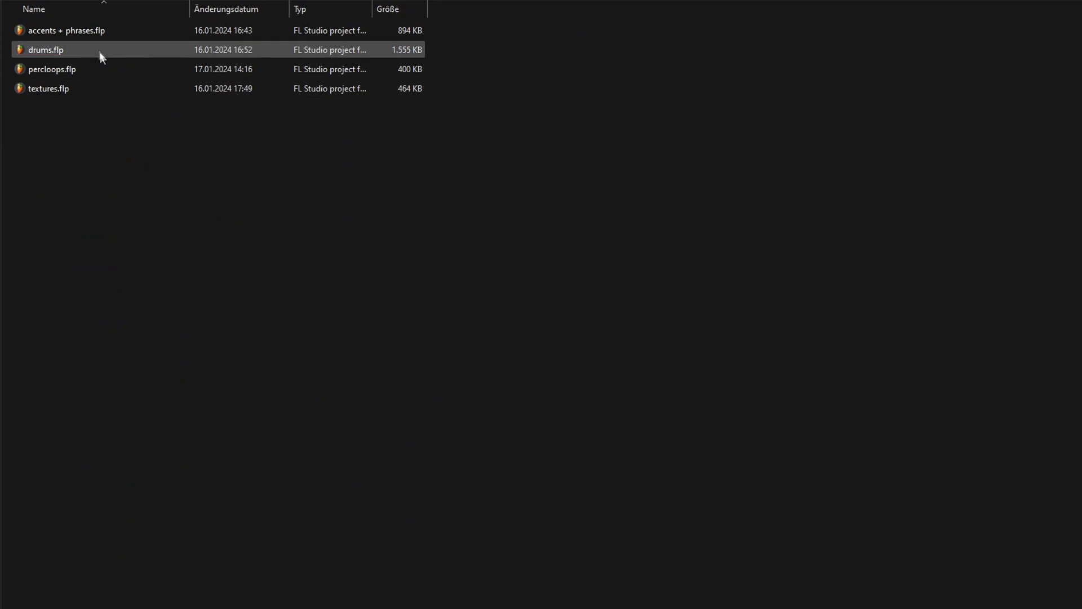
drag(79, 136, 70, 17)
click(69, 46)
click(94, 37)
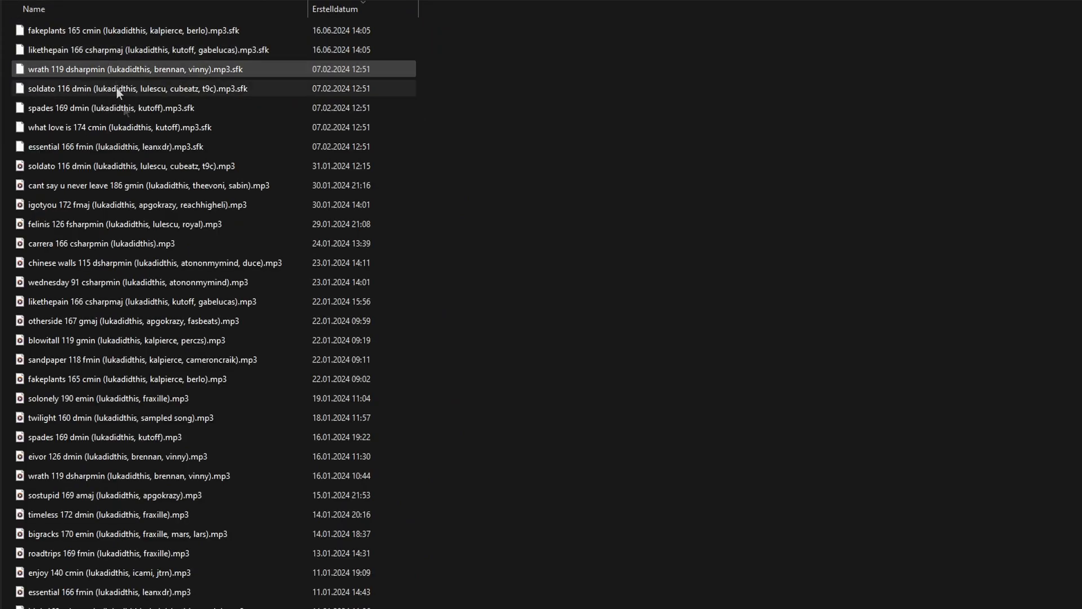
scroll(111, 70, down, 4)
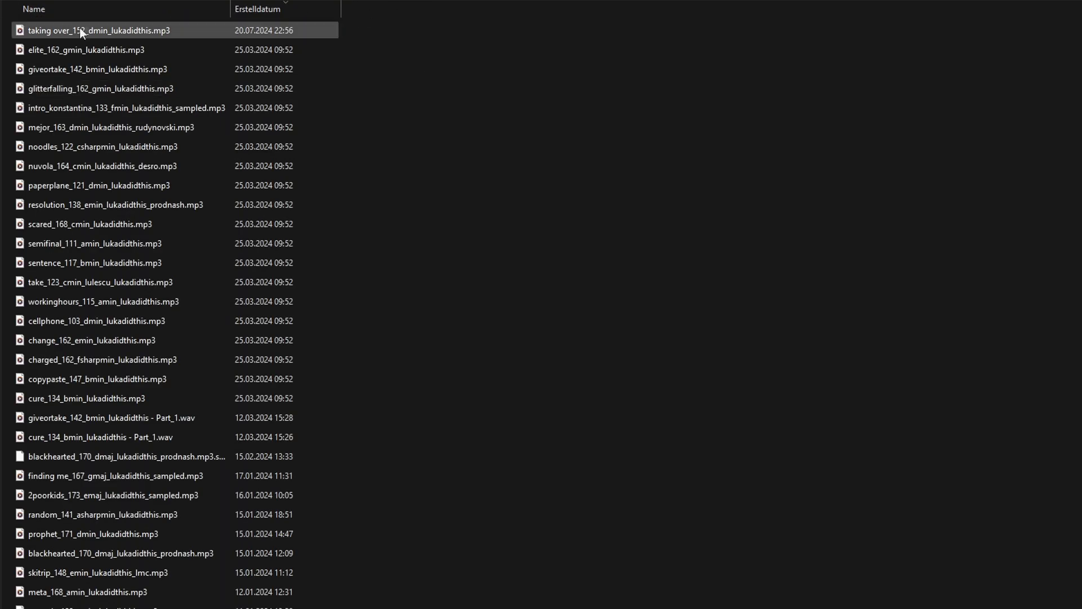
Look through the exported files in January's samples folder and the projects in its flp subfolder
scroll(80, 28, down, 7)
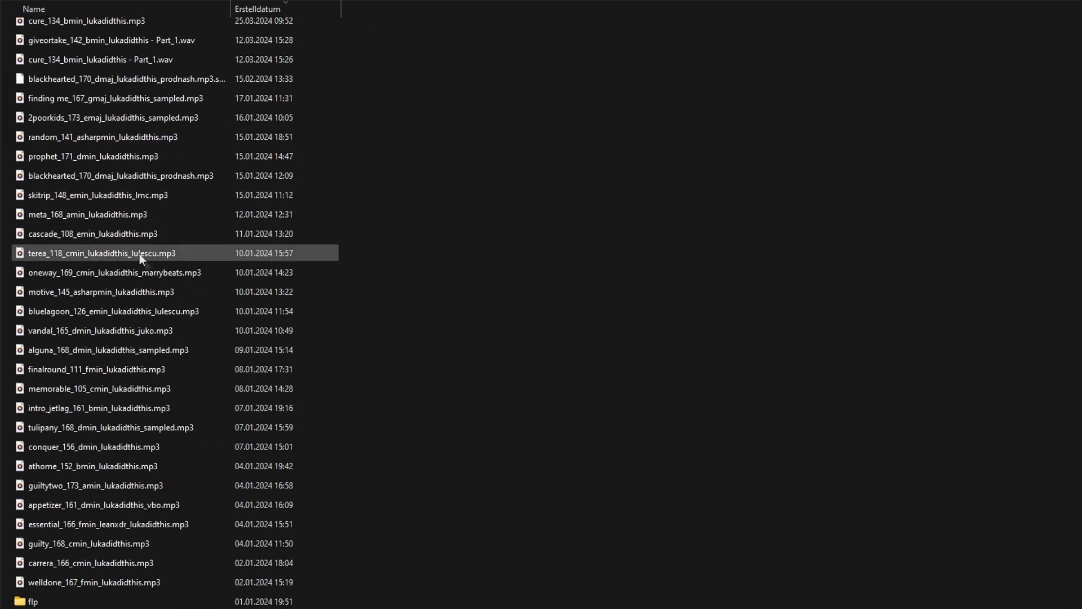
double_click(94, 603)
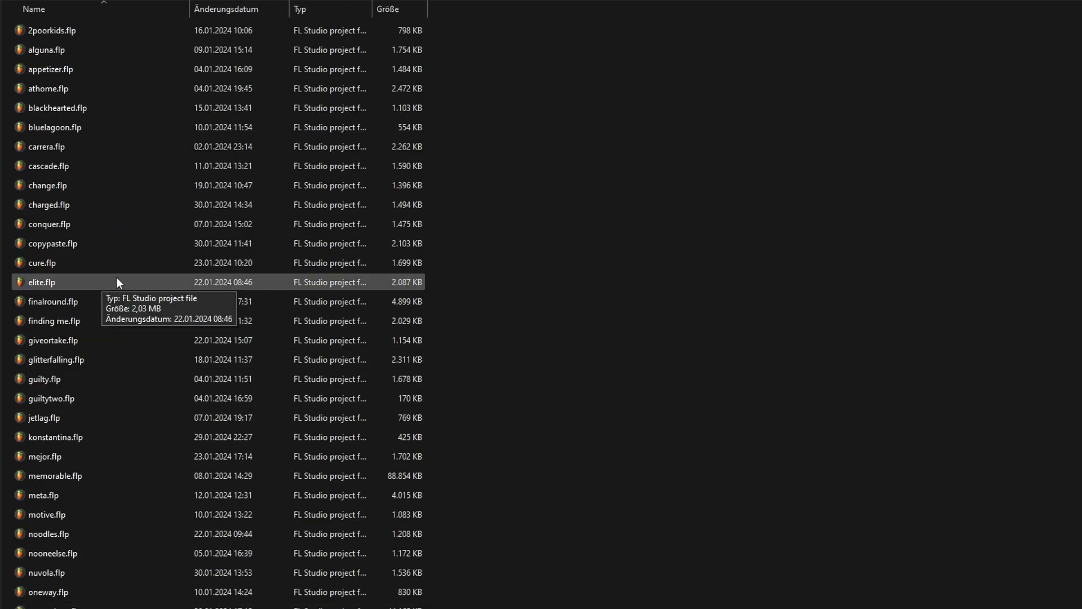
scroll(110, 275, down, 5)
scroll(109, 275, up, 5)
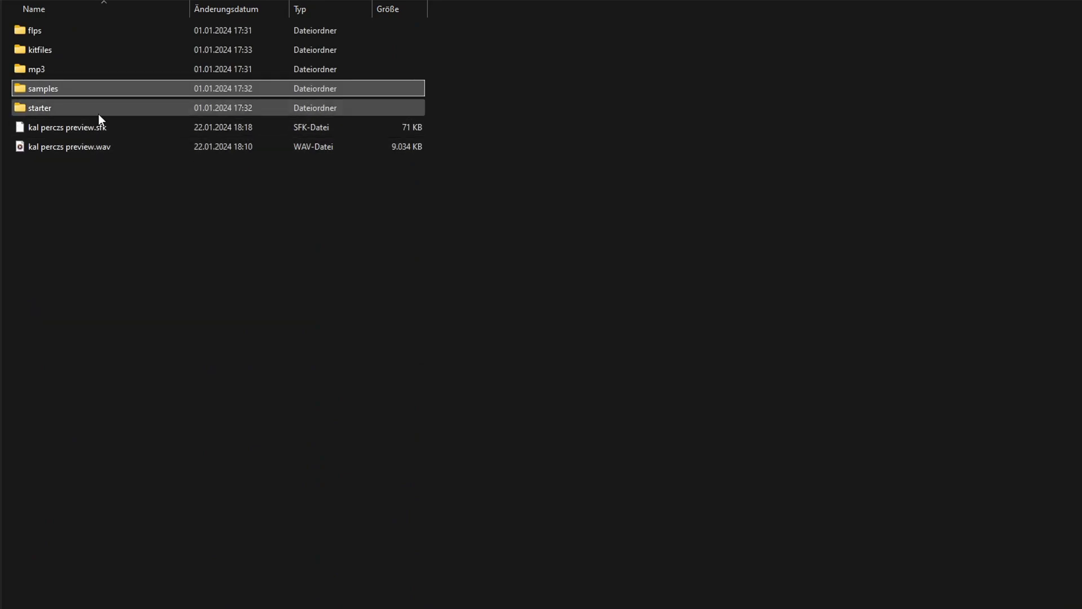
View the contents of January's starter folder and return to the month's folder overview
click(63, 107)
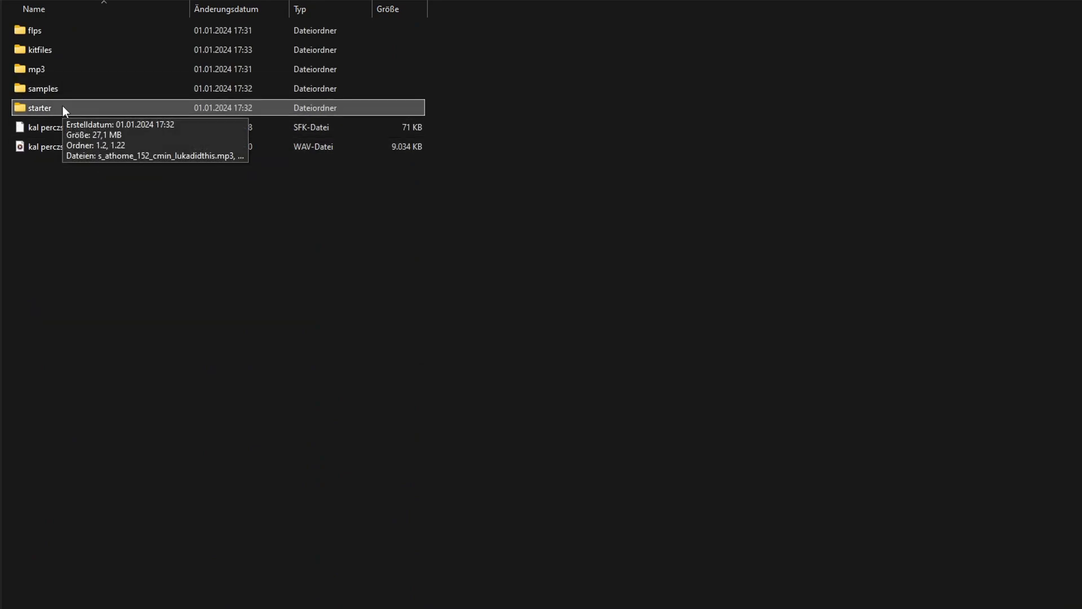
double_click(62, 107)
drag(177, 514, 184, 29)
click(519, 175)
key(alt+Left)
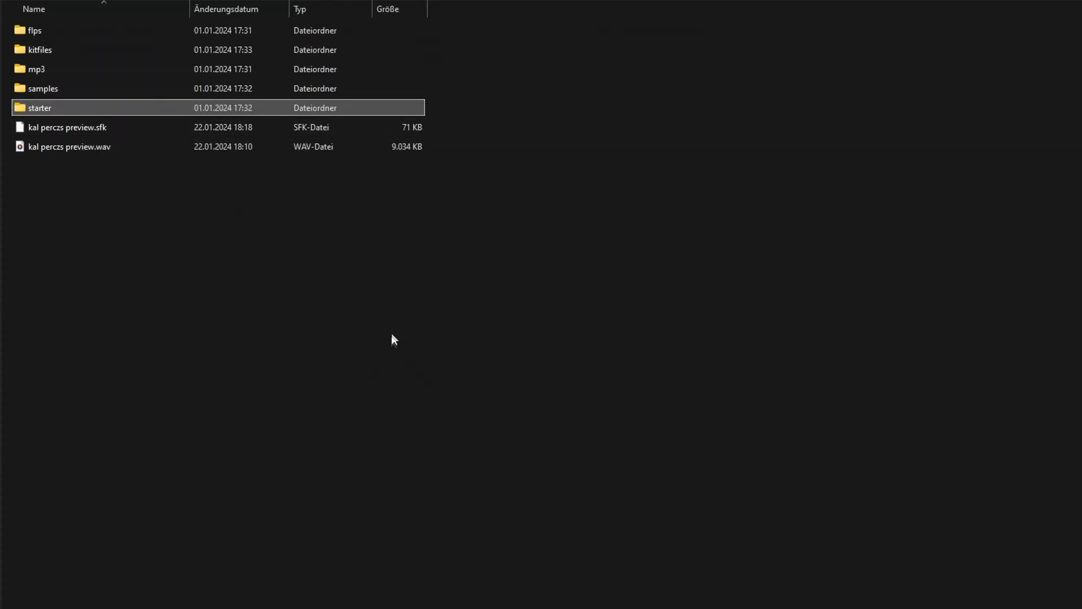
Revisit January's samples folder briefly and browse the file names in the mp3 folder
double_click(82, 93)
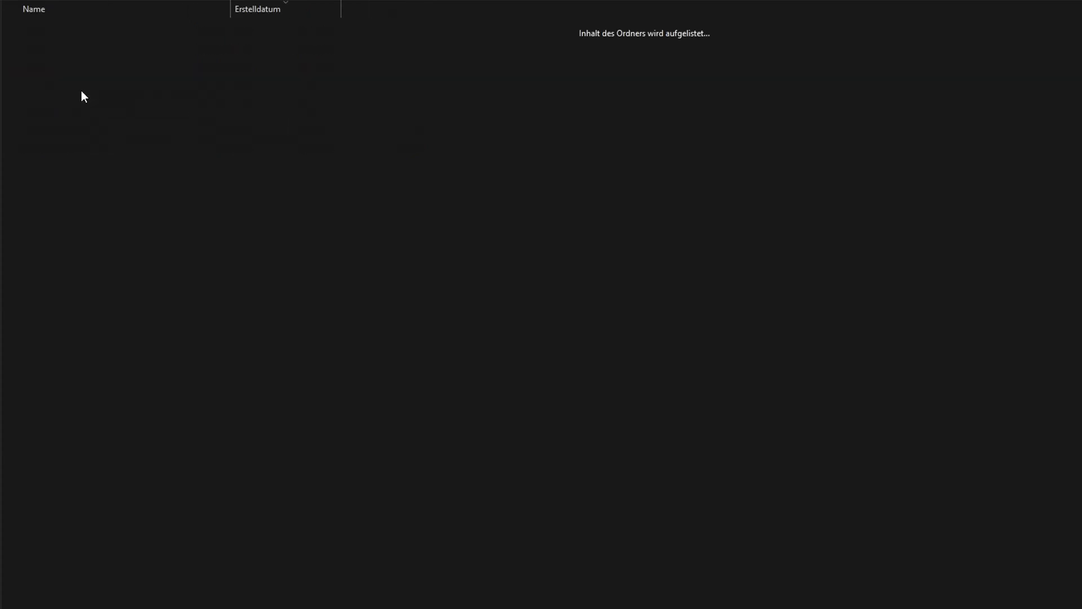
key(alt+Left)
double_click(83, 67)
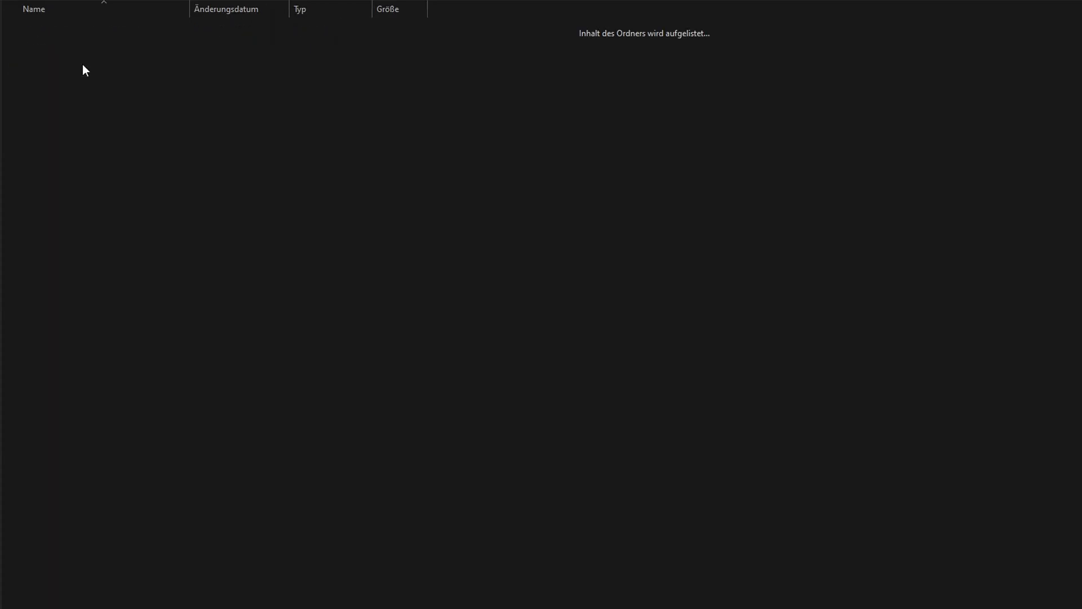
scroll(113, 229, down, 5)
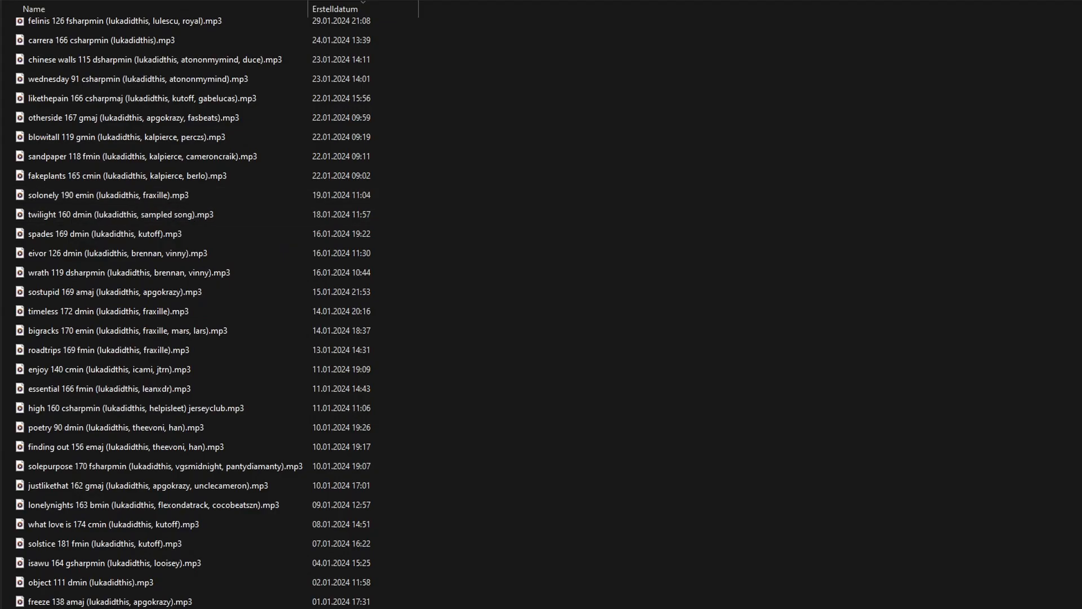
Return from the mp3 folder to January's folder overview and open one of its subfolders
key(alt+Left)
double_click(68, 106)
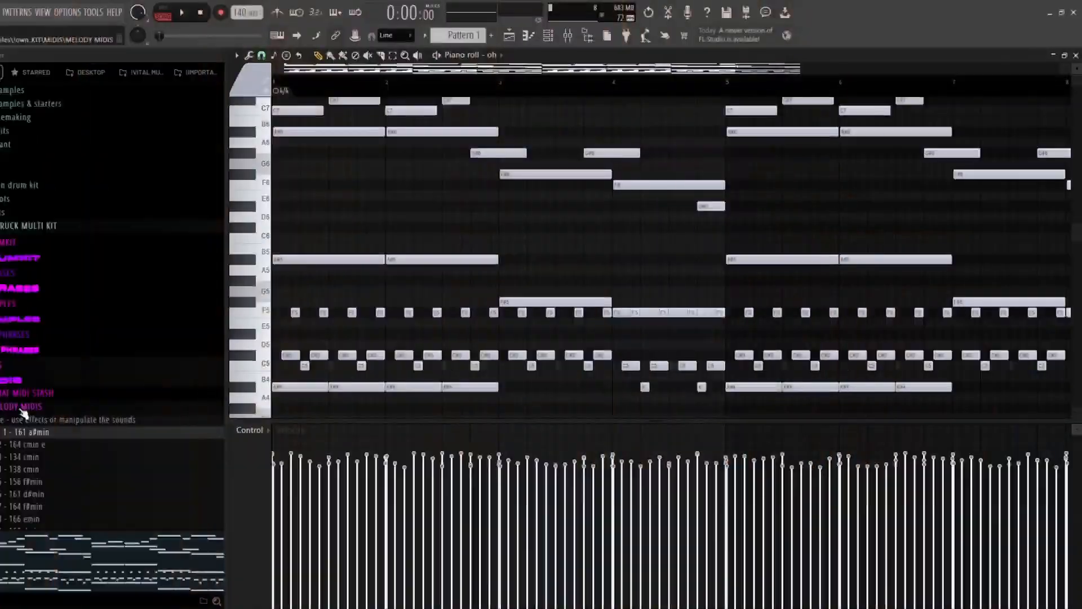
Load the alien key one shot from NEW NOVEMBER's keys folder into the piano roll and bring up the alien key channel
scroll(54, 394, down, 2)
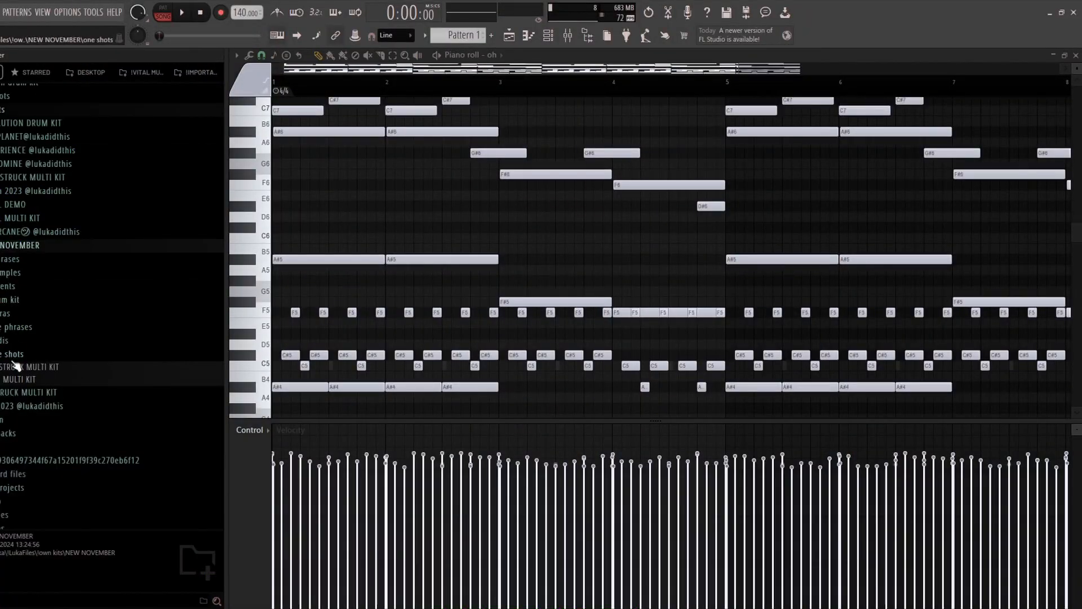
click(33, 352)
click(29, 307)
drag(31, 332, 489, 92)
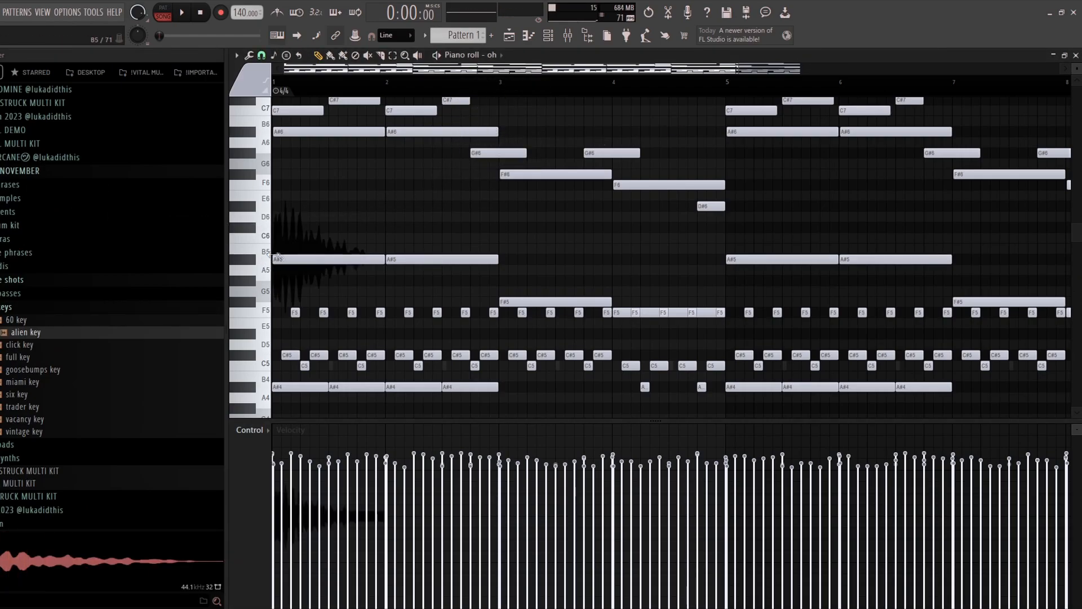
scroll(276, 261, up, 5)
scroll(405, 269, down, 6)
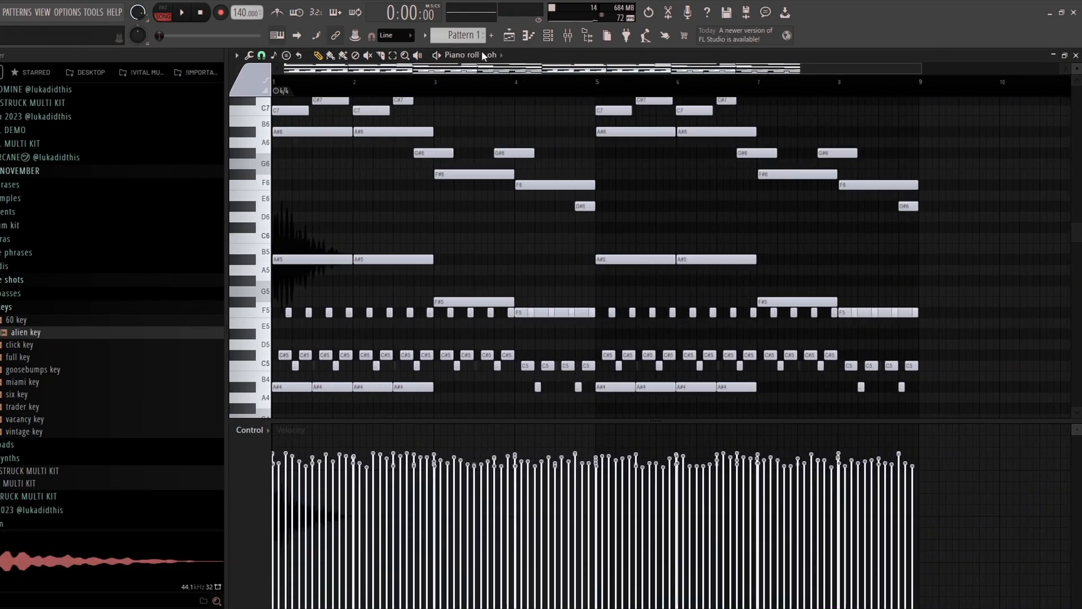
click(484, 54)
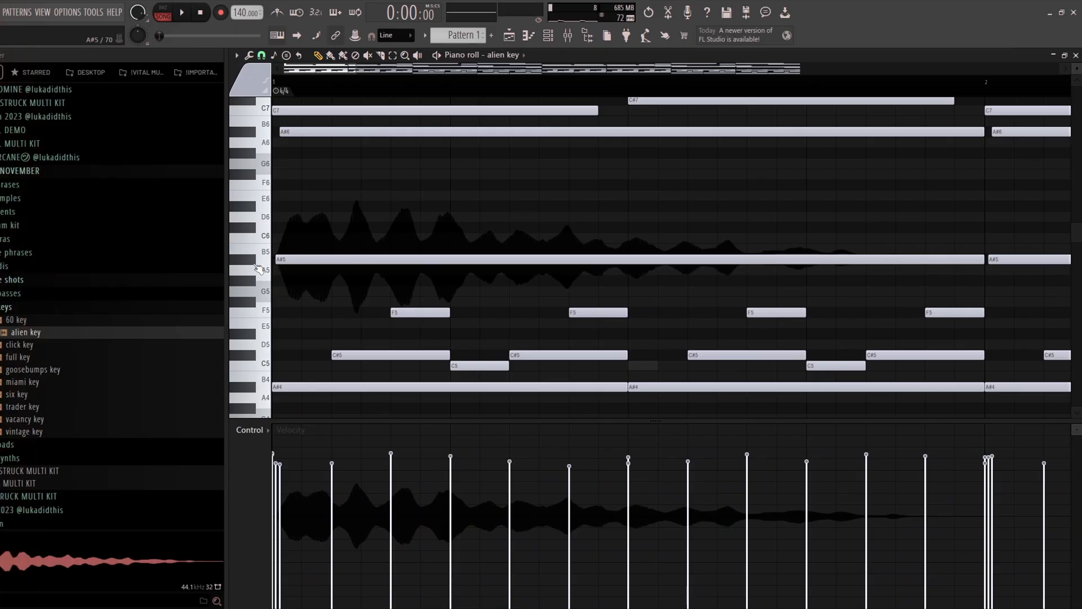
Try to replace the alien key channel's sample with mud bass from the one shots' basses folder
scroll(459, 295, down, 4)
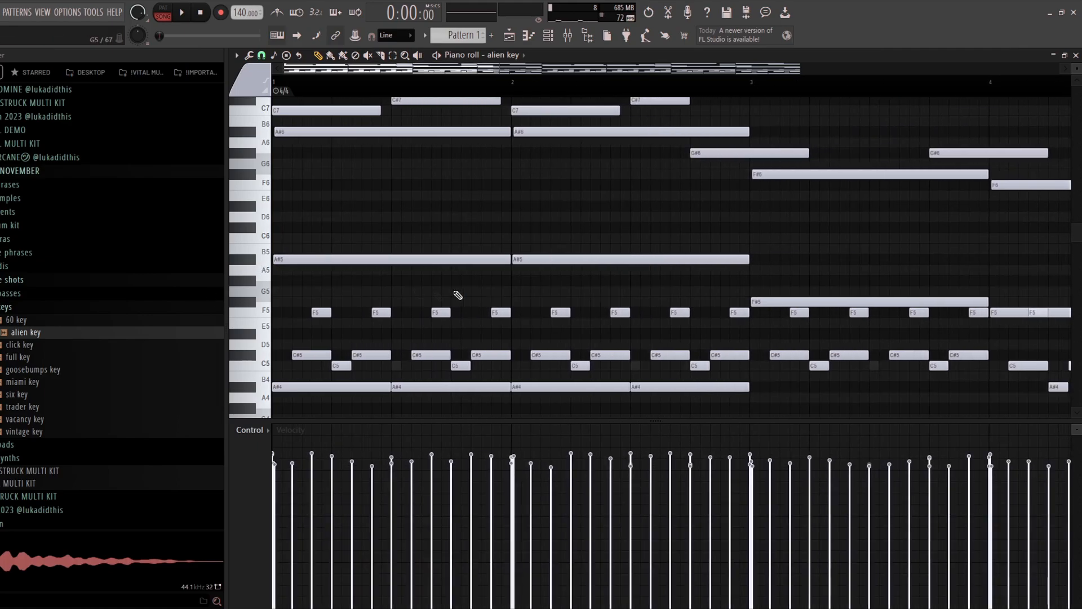
click(34, 293)
click(39, 306)
drag(32, 342, 397, 224)
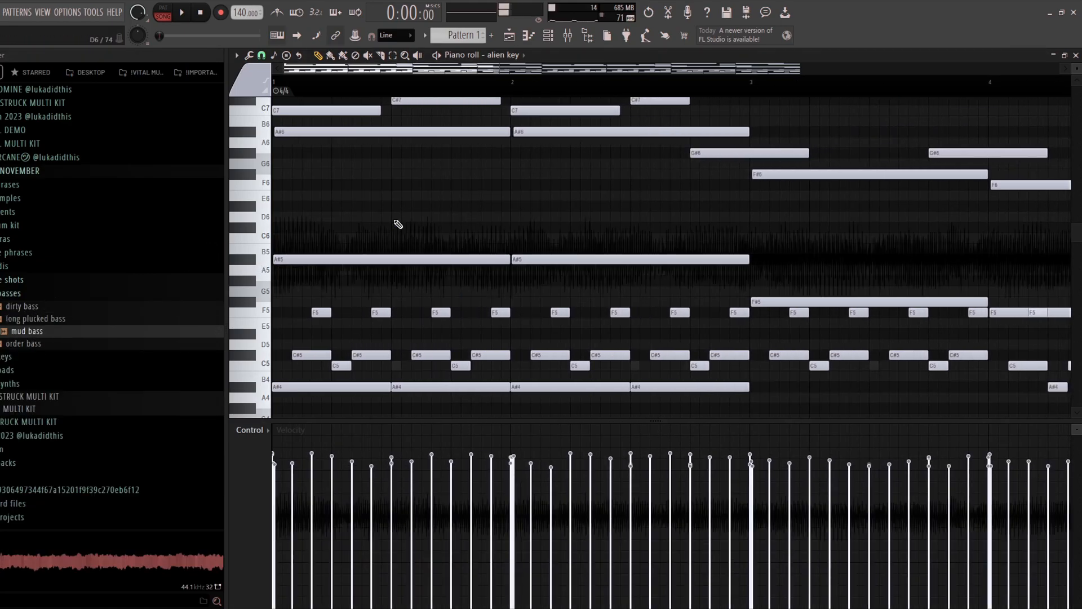
scroll(398, 224, down, 4)
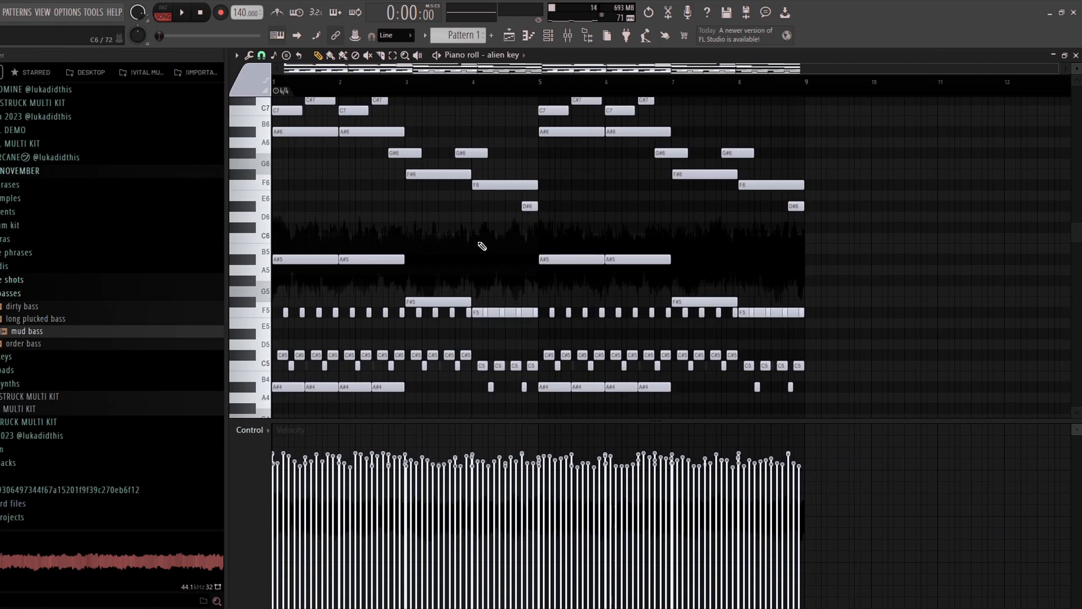
key(ctrl+z)
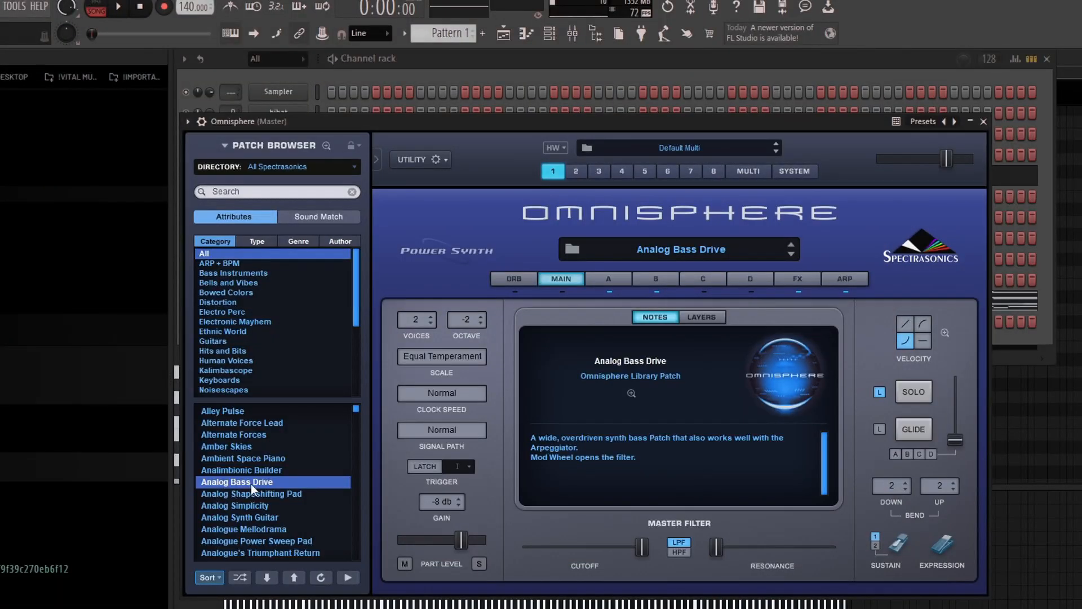
Save the Omnisphere patch Analog Bass Drive as a plugin preset named favorie
click(190, 123)
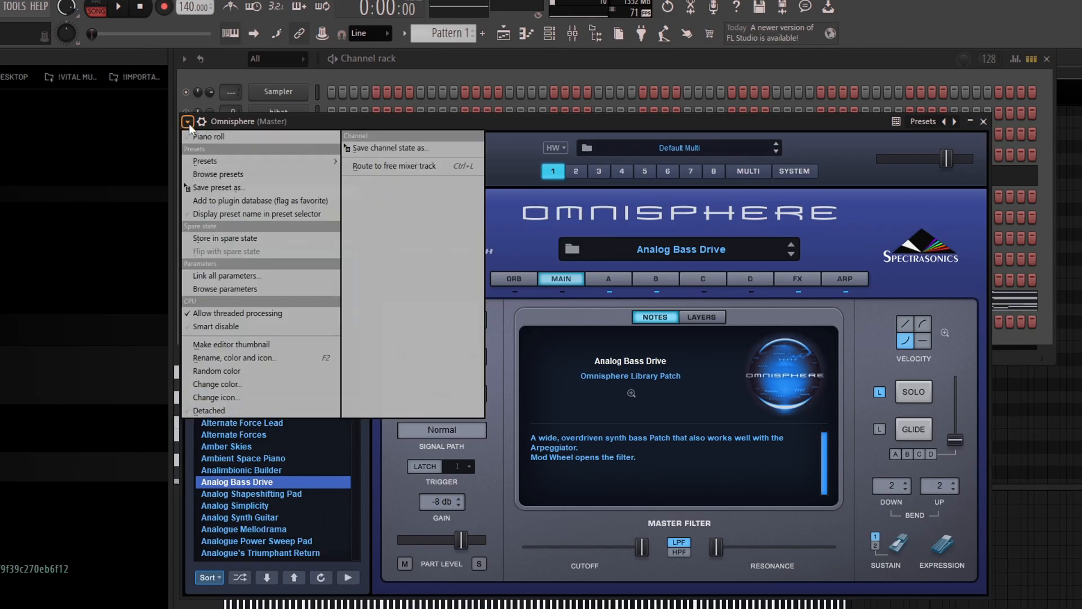
click(212, 191)
text(favorie)
key(Return)
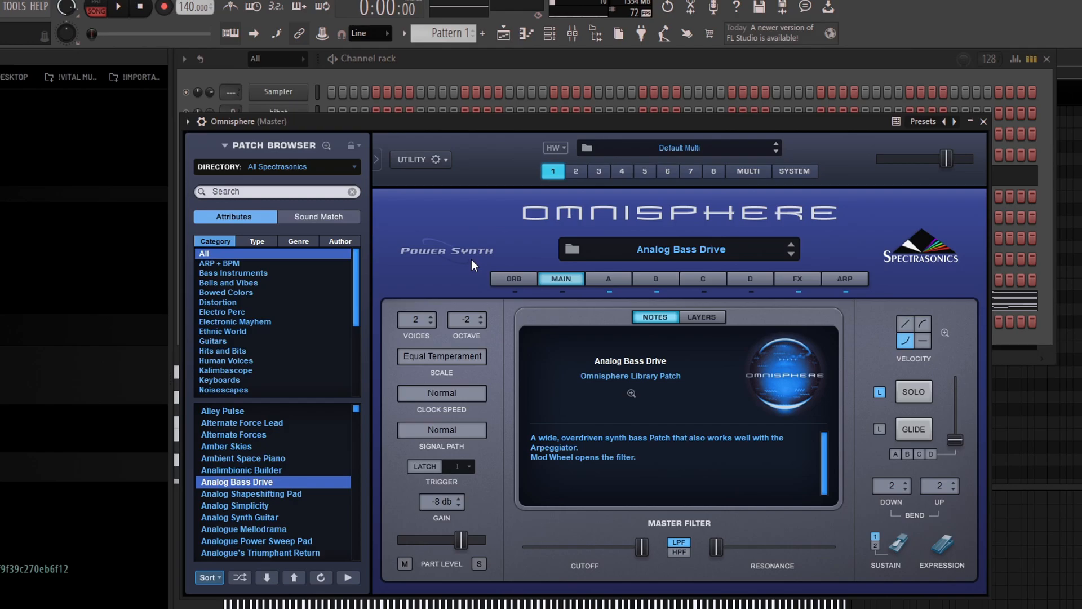
Load the saved preset favorite into the Omnisphere instance
click(187, 122)
mouse_move(224, 163)
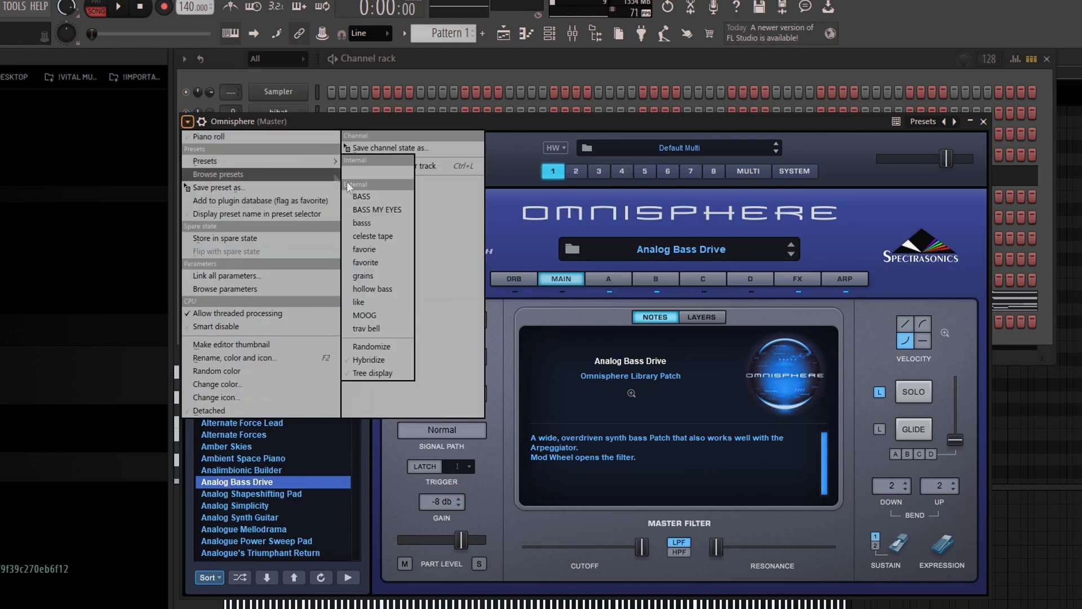
click(372, 264)
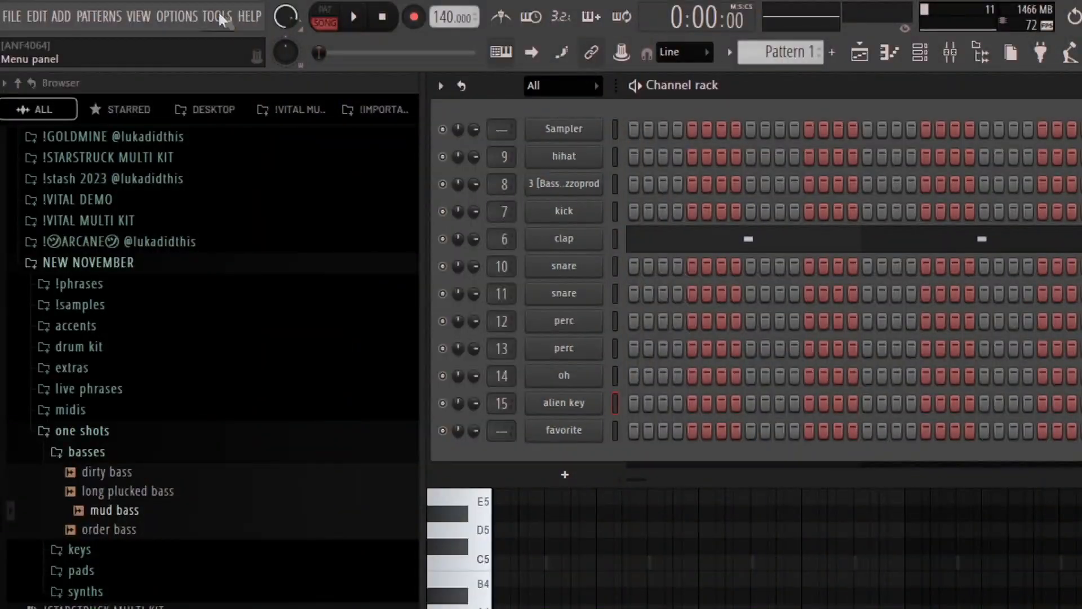
Run the macro that switches smart disable for all plugins
click(220, 16)
mouse_move(220, 78)
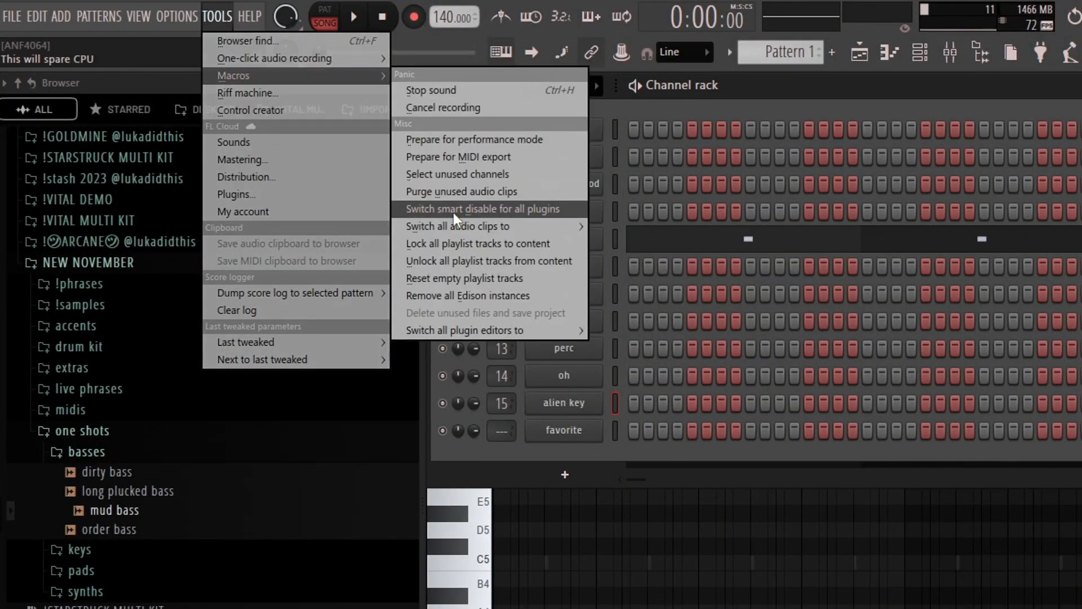
click(508, 207)
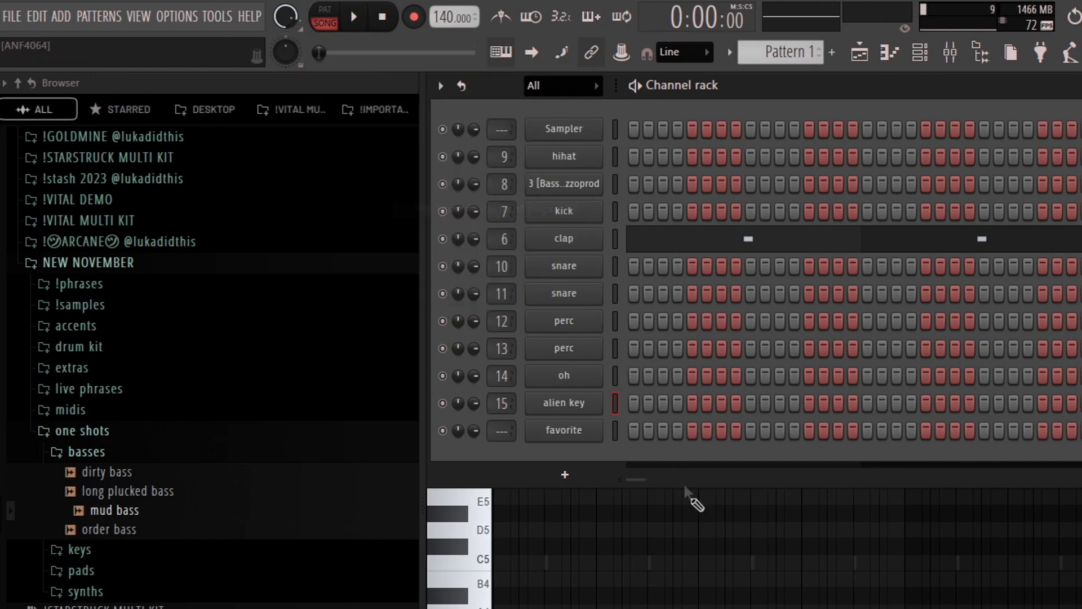
click(688, 496)
Open the playlist and examine how the Pattern 1 and Pattern 2 clips are arranged on Track 1
click(858, 51)
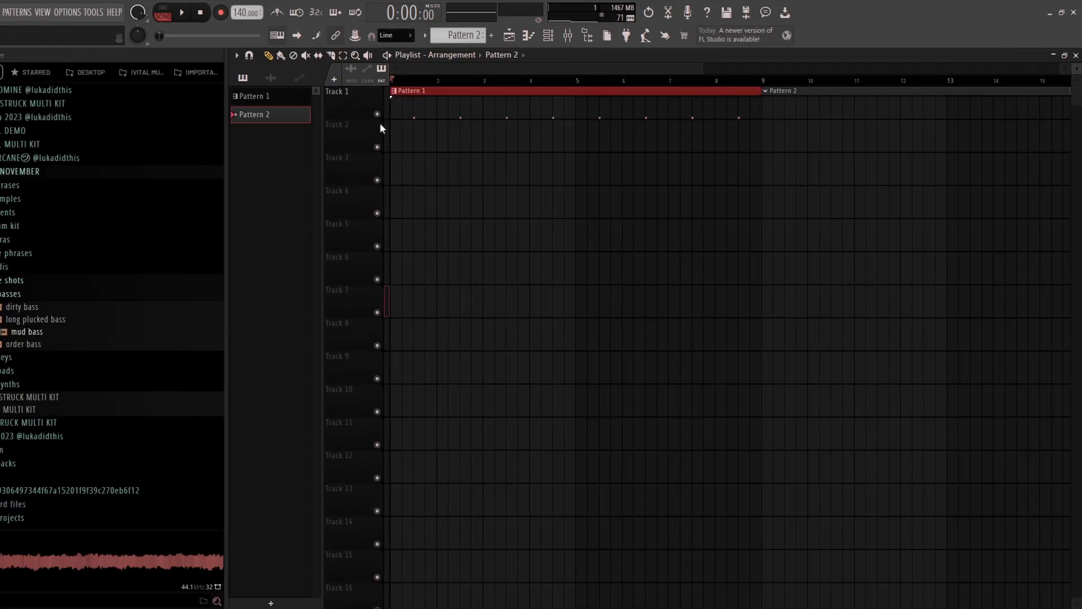
scroll(418, 149, down, 3)
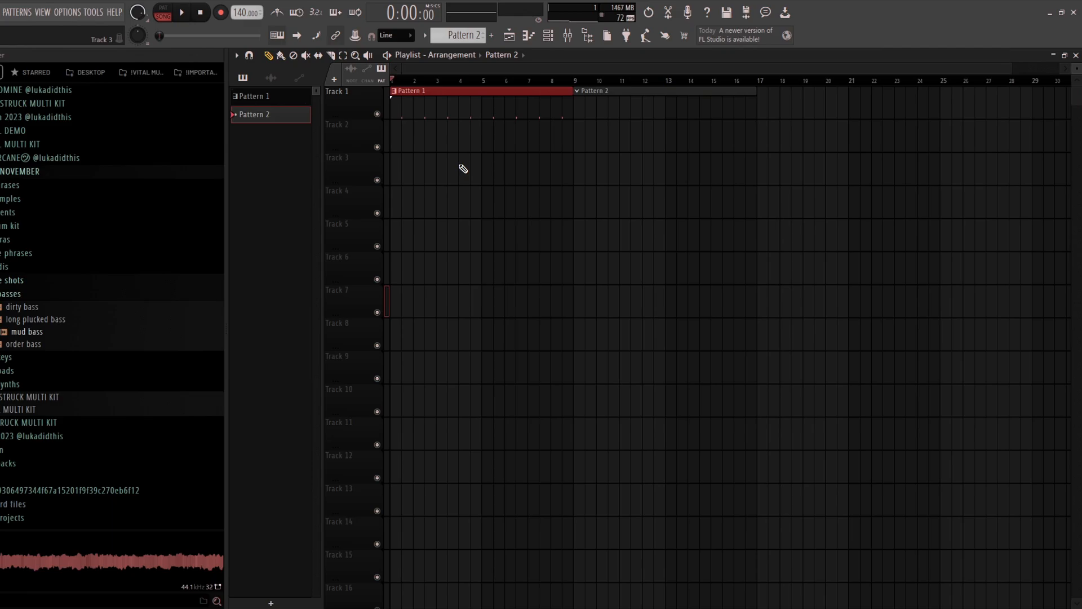
scroll(627, 153, up, 5)
drag(585, 129, 743, 111)
scroll(646, 143, down, 5)
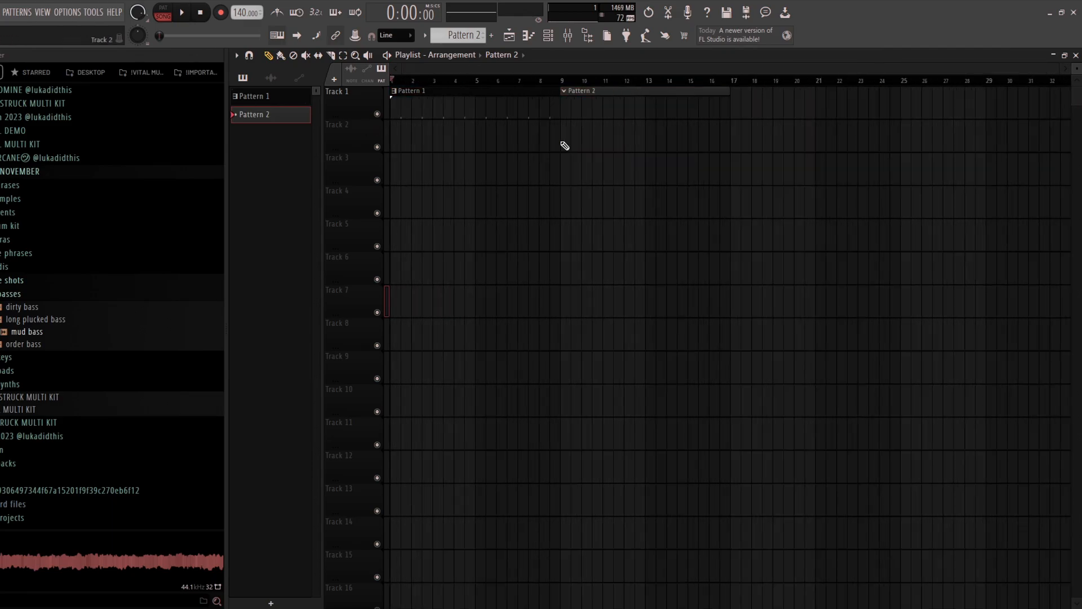
scroll(565, 146, up, 1)
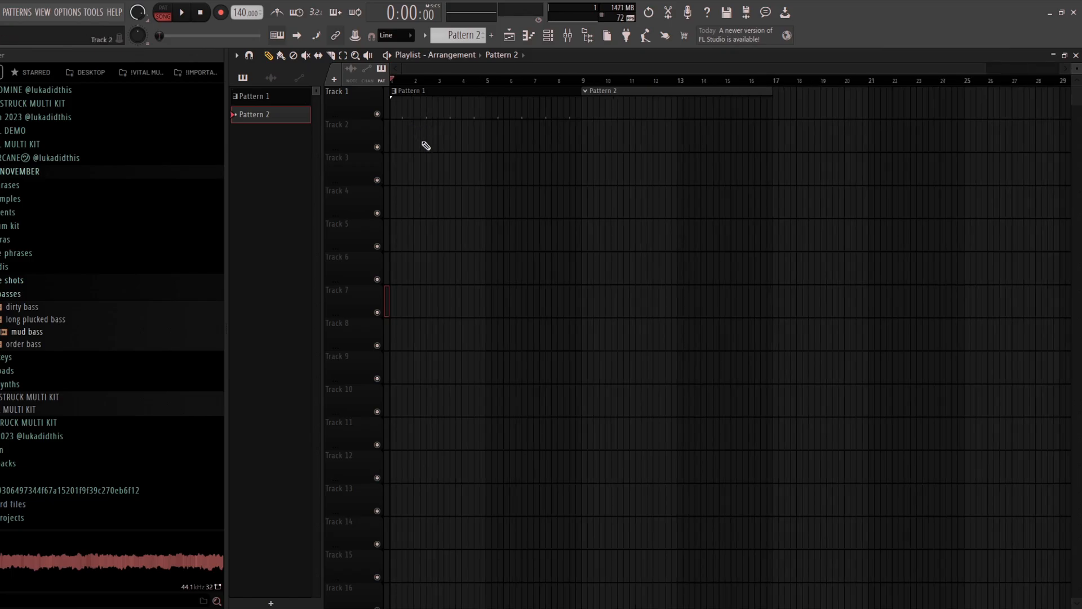
click(532, 93)
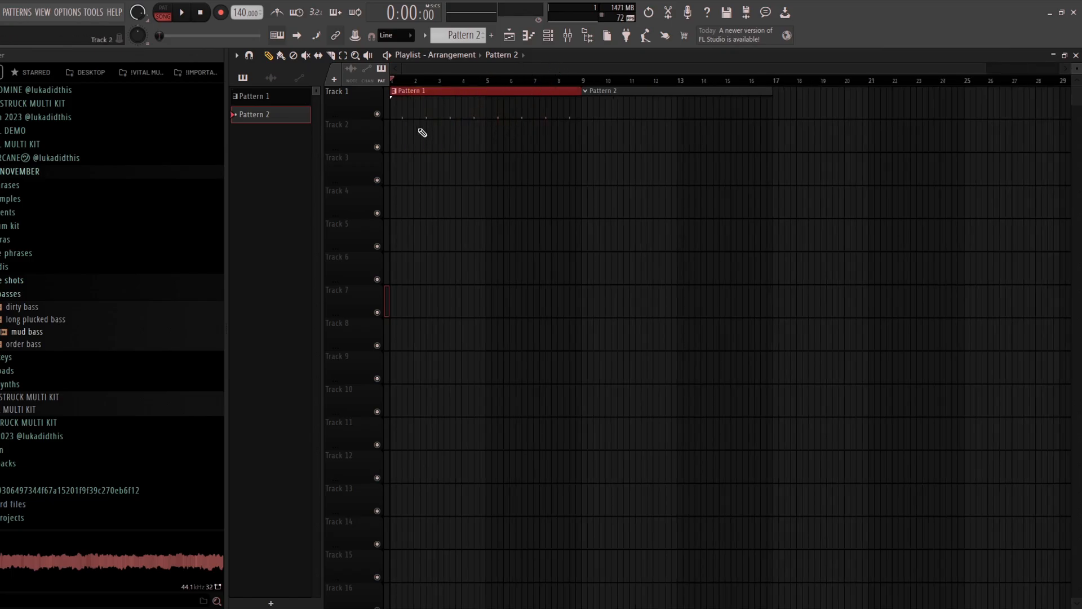
ctrl+click(530, 144)
scroll(531, 145, up, 1)
scroll(574, 98, up, 2)
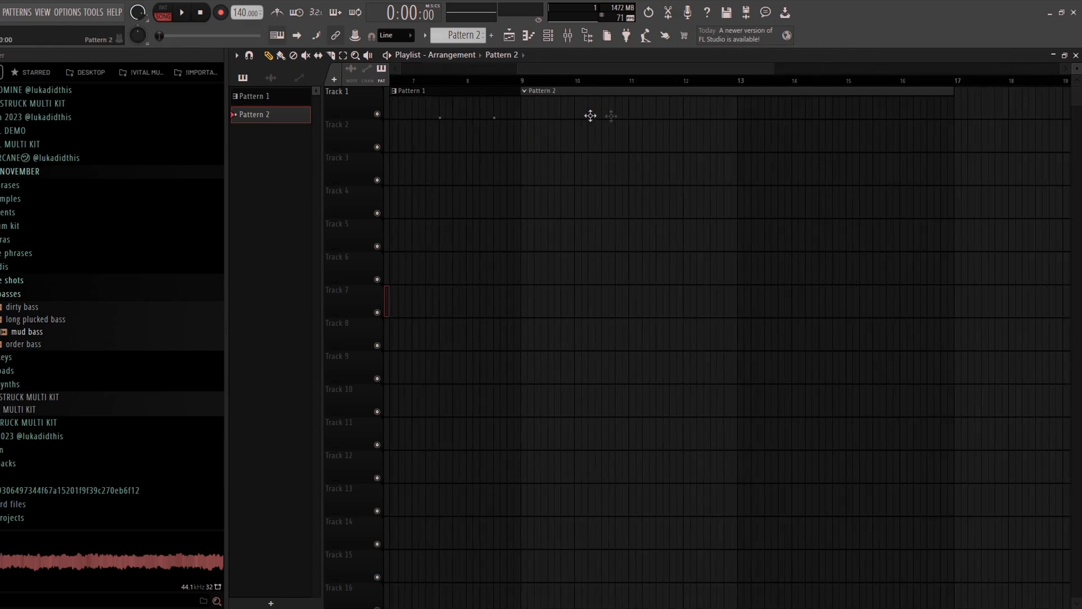
scroll(615, 119, down, 2)
scroll(644, 116, up, 1)
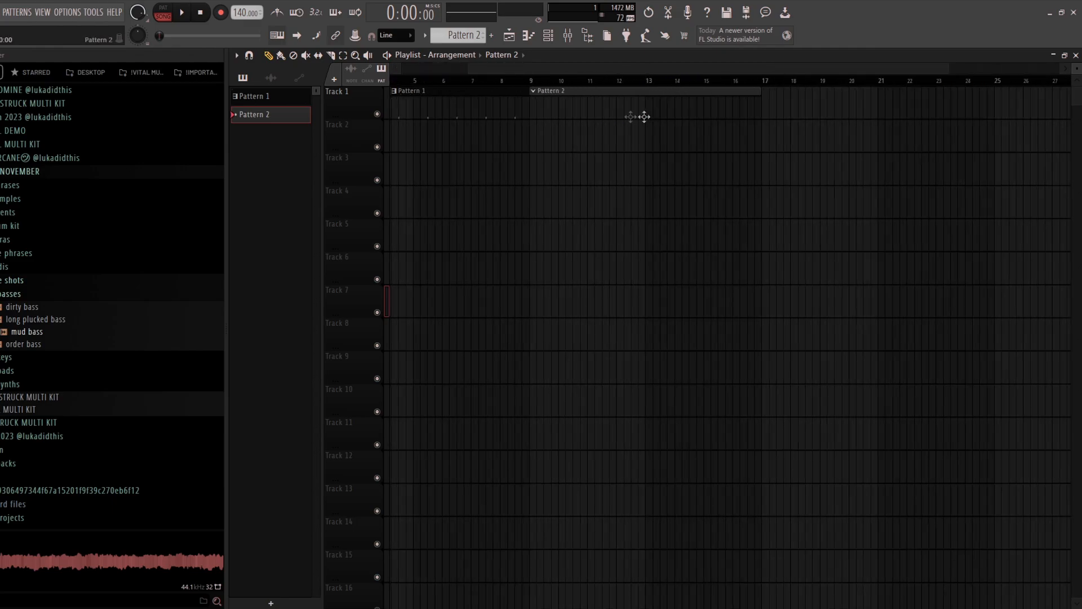
scroll(669, 123, down, 1)
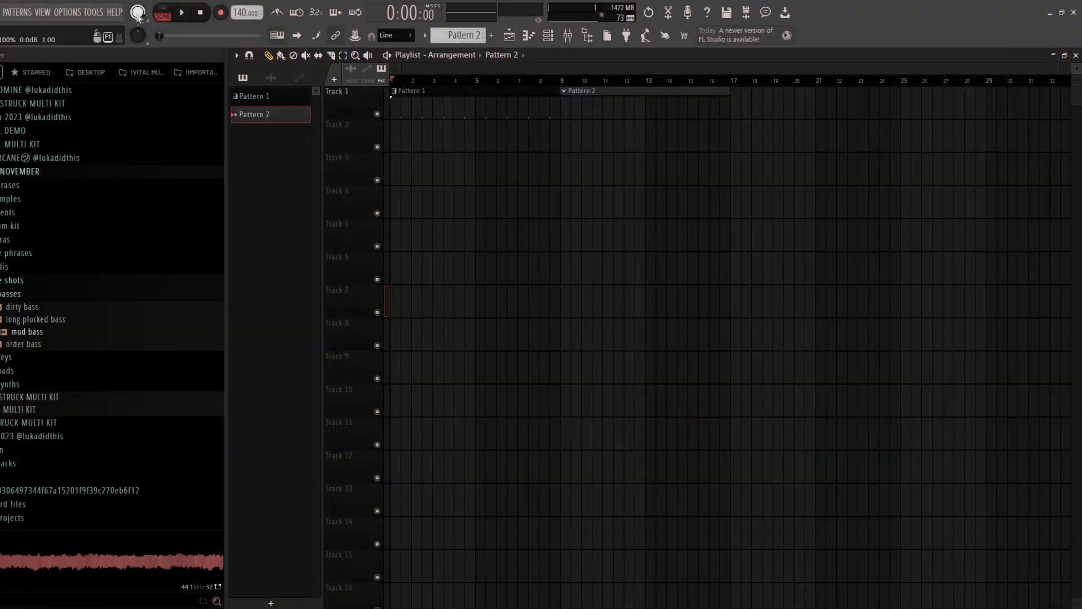
Review the autosave frequency options in the file settings without changing them, and close the settings
click(94, 12)
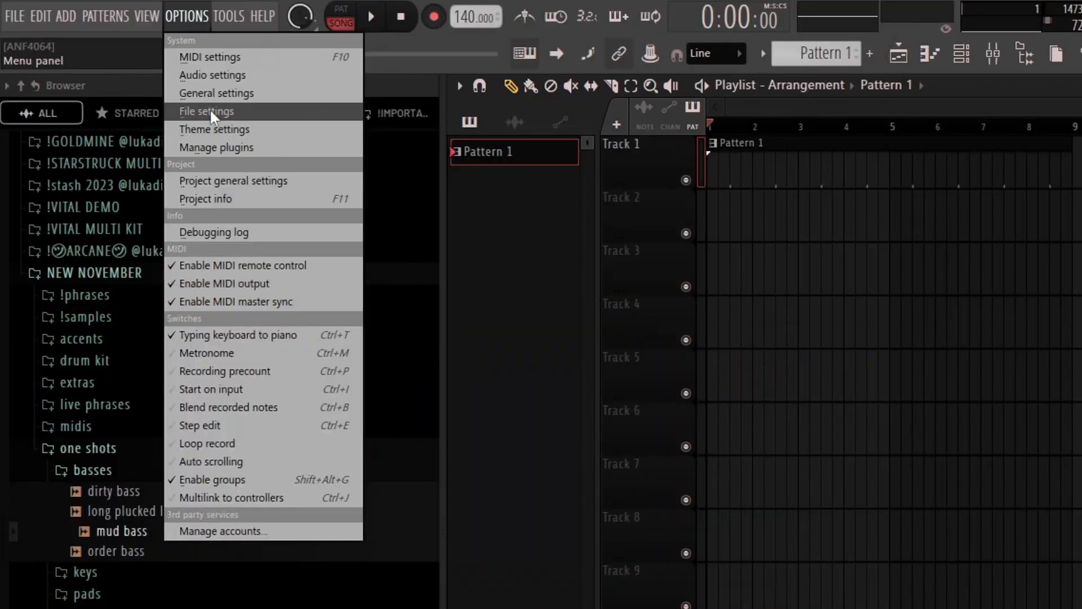
click(209, 109)
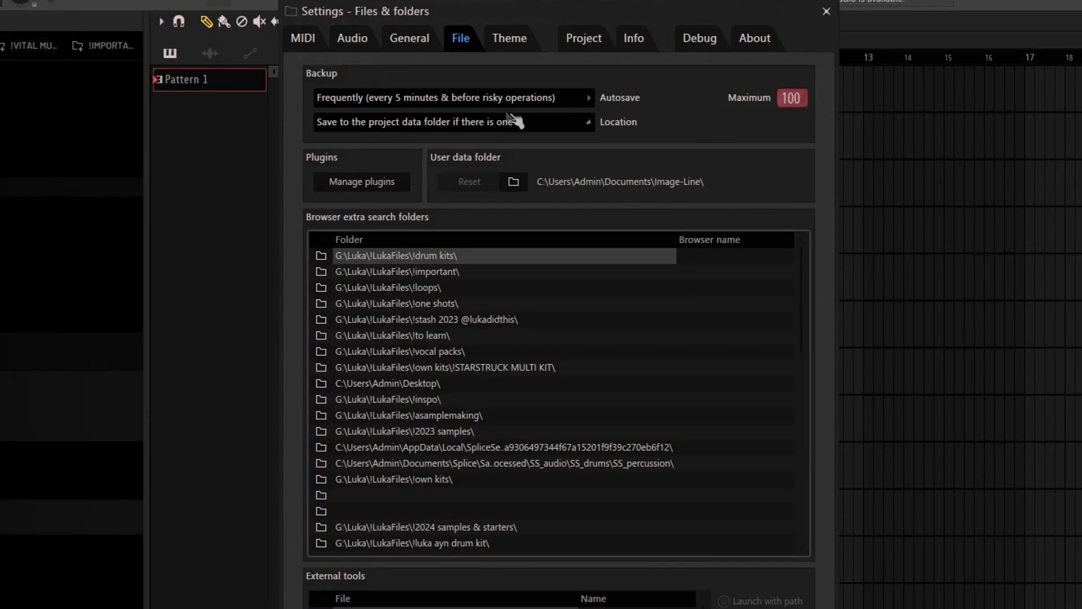
click(589, 99)
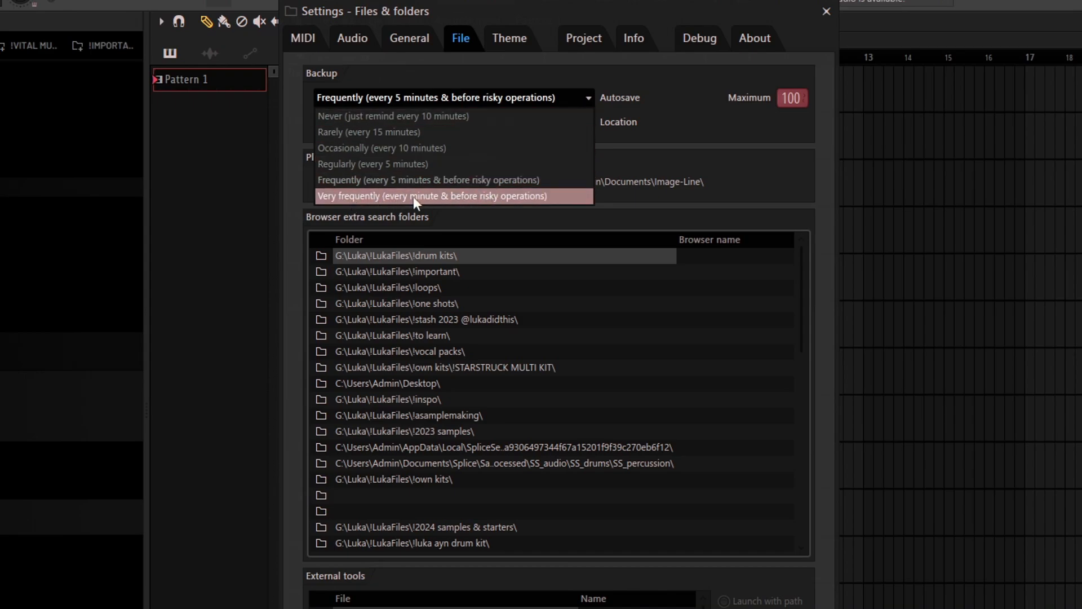
click(701, 96)
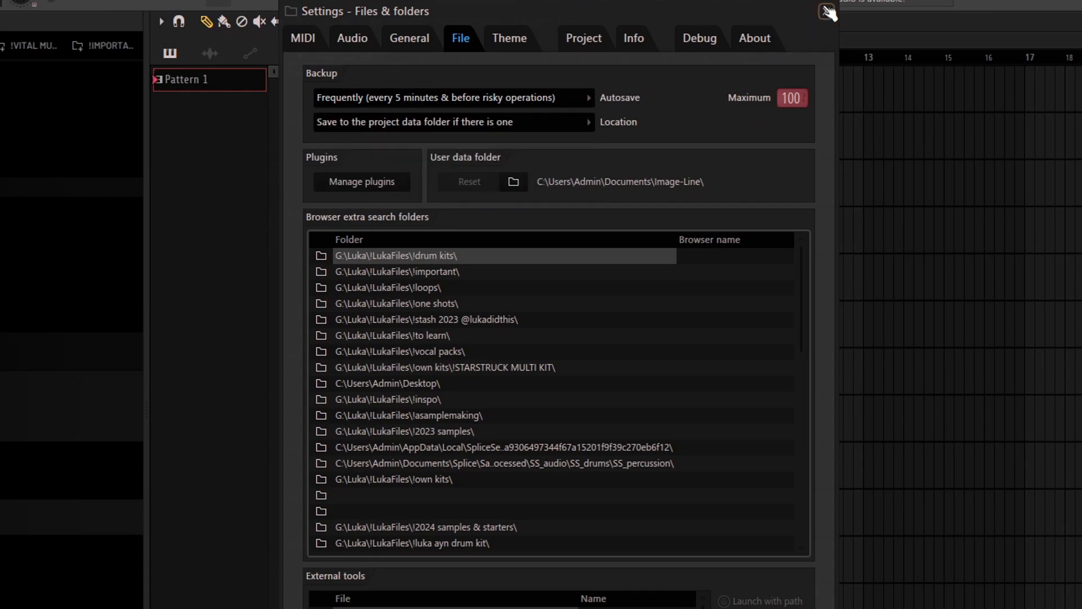
click(829, 11)
click(15, 16)
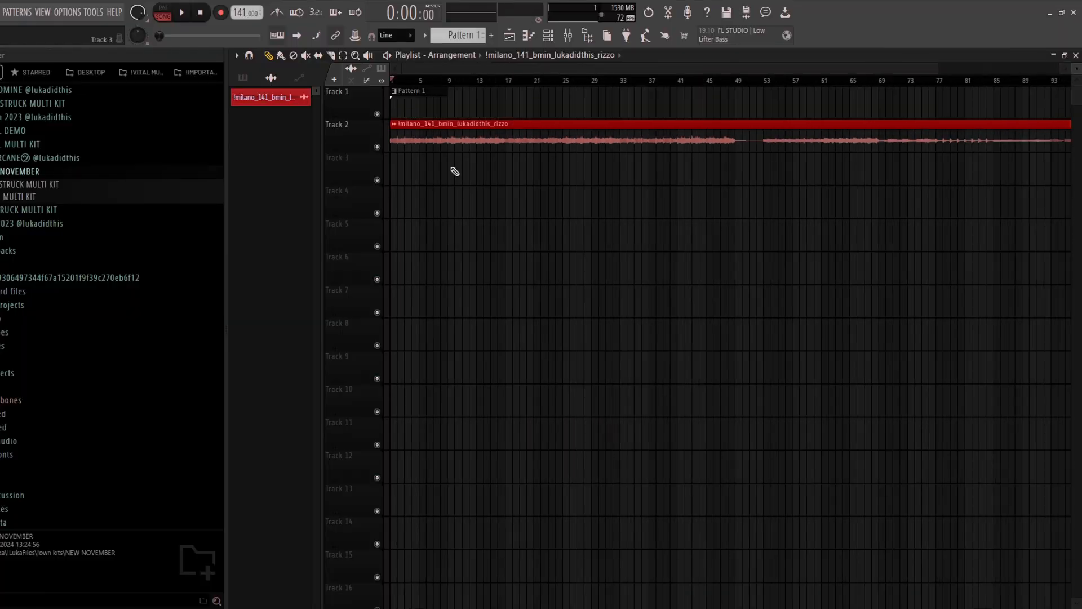
Try to slice the milano audio clip on Track 2 shortly before bar 49 with freehand cuts
scroll(516, 147, down, 2)
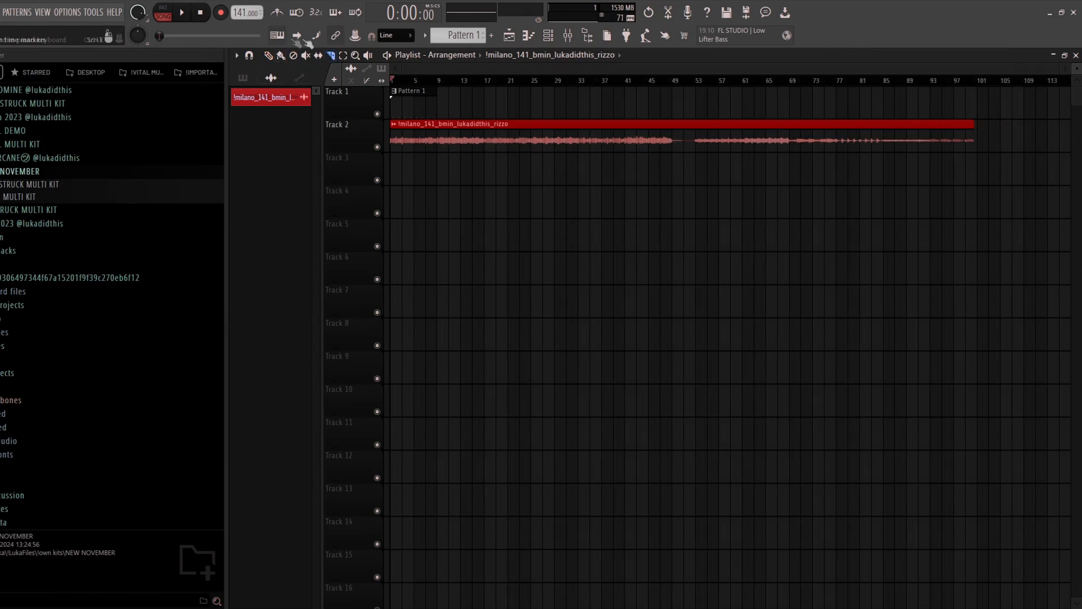
scroll(670, 166, up, 4)
drag(668, 96, 767, 150)
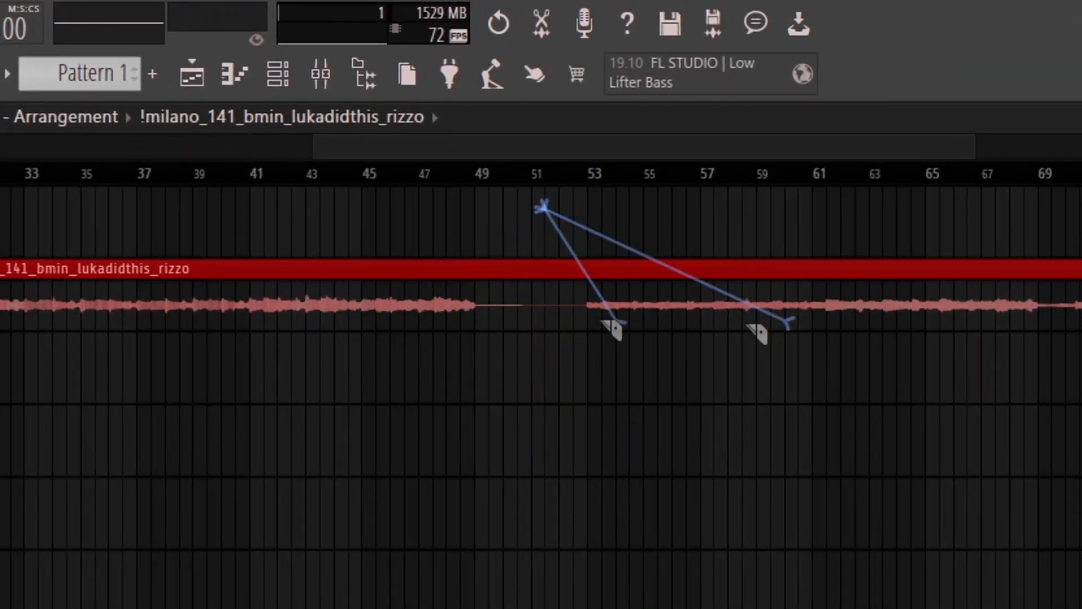
drag(750, 327, 389, 253)
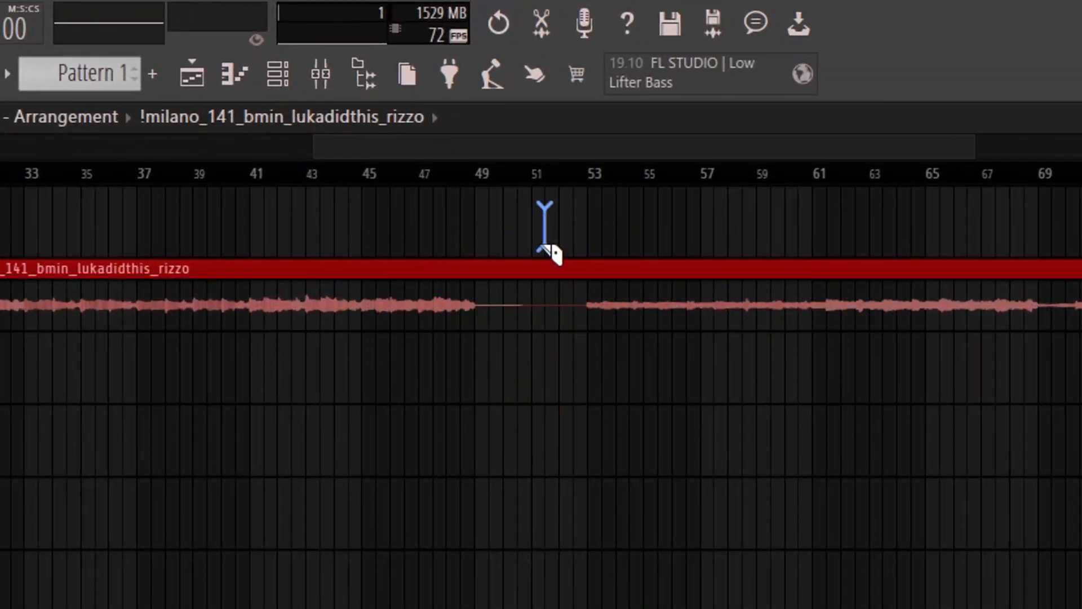
scroll(564, 240, up, 3)
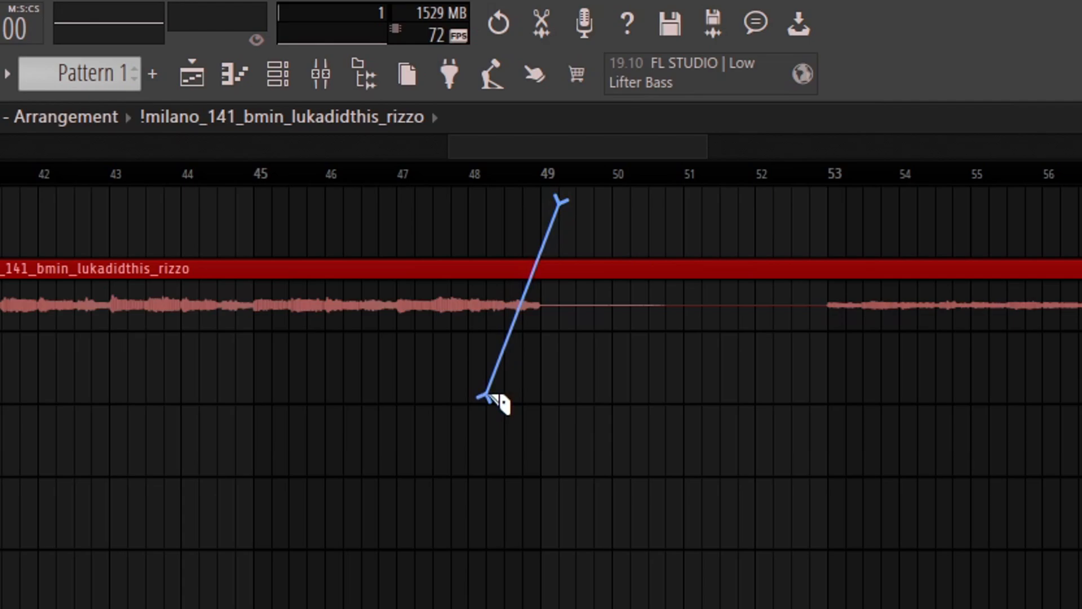
drag(505, 409, 536, 355)
scroll(652, 223, up, 4)
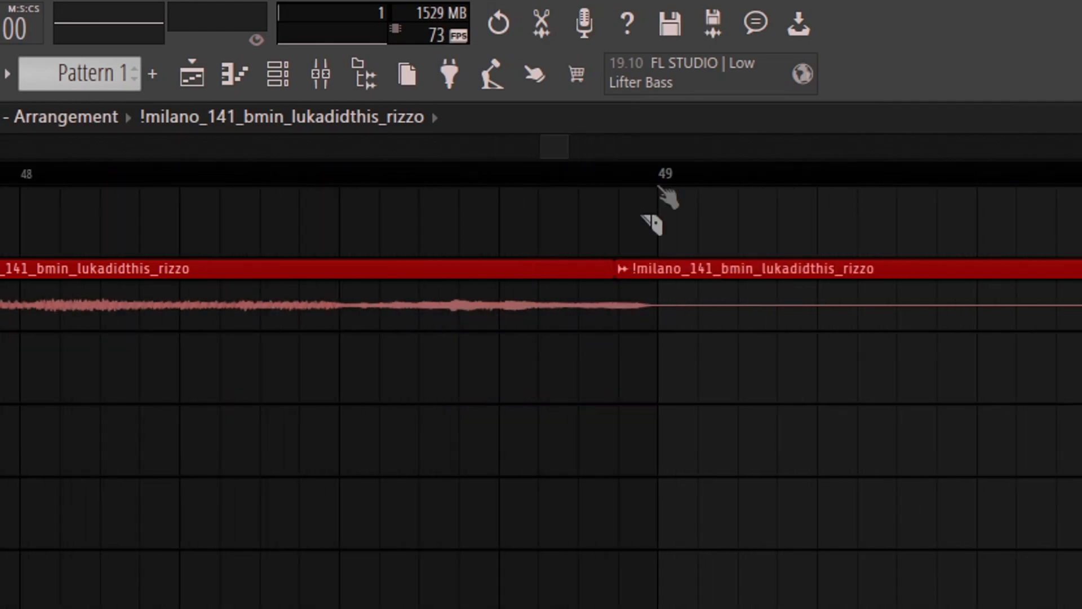
scroll(483, 350, up, 1)
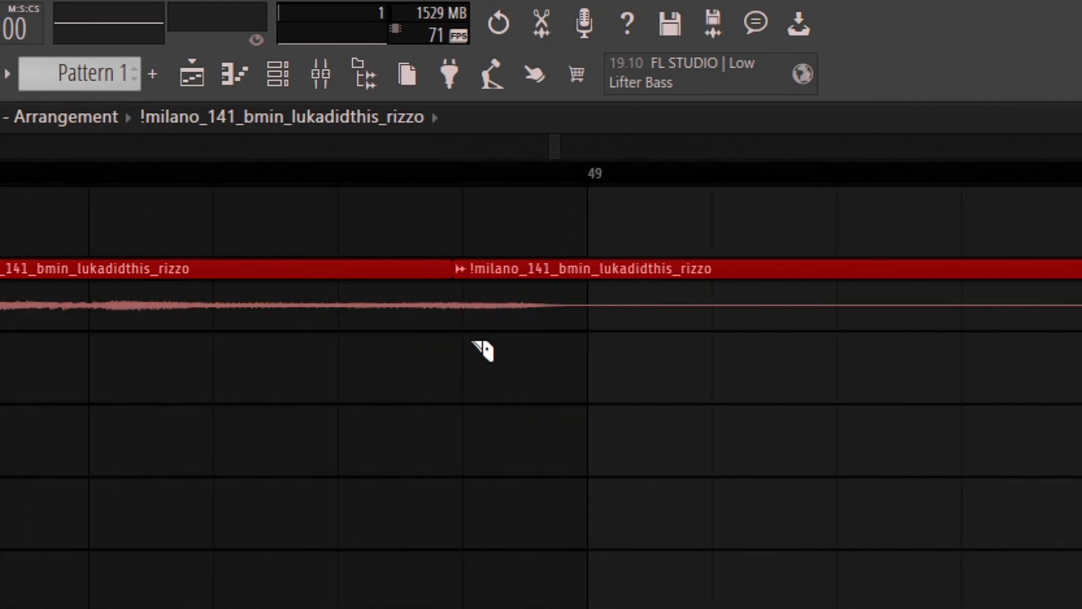
Undo the last freehand cut and slice the milano audio clip on Track 2 at bar 49
scroll(445, 364, down, 4)
scroll(603, 366, down, 3)
key(ctrl+z)
drag(918, 302, 919, 301)
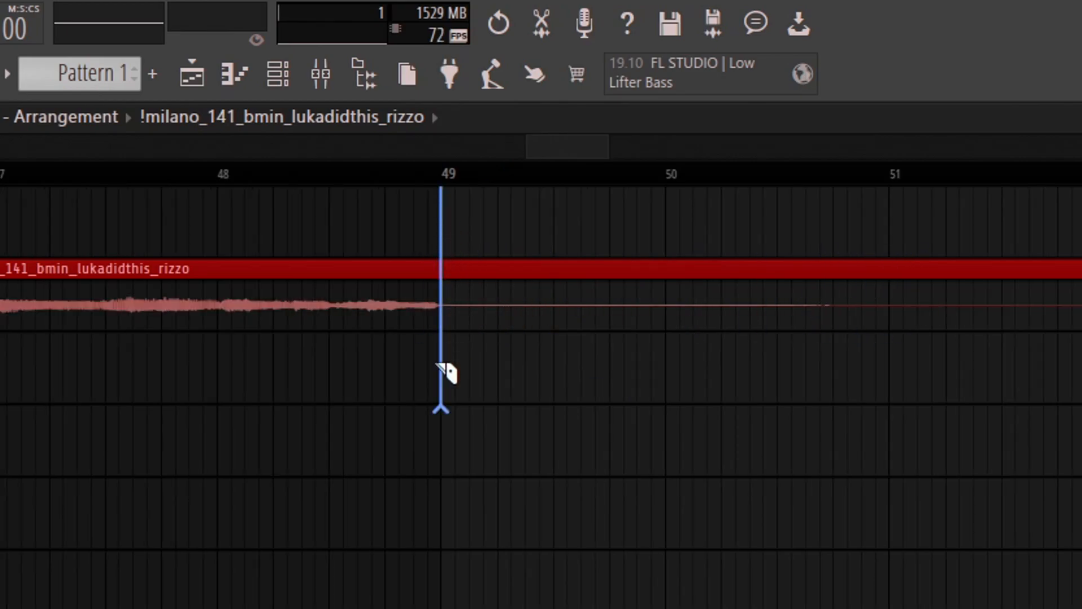
drag(449, 372, 441, 338)
scroll(436, 318, up, 3)
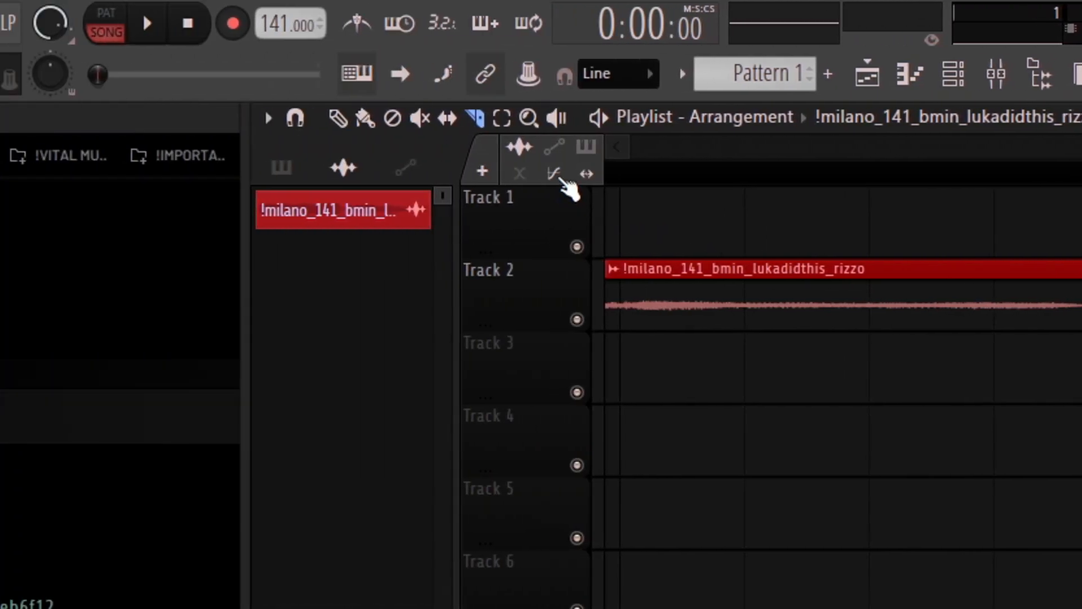
key(p)
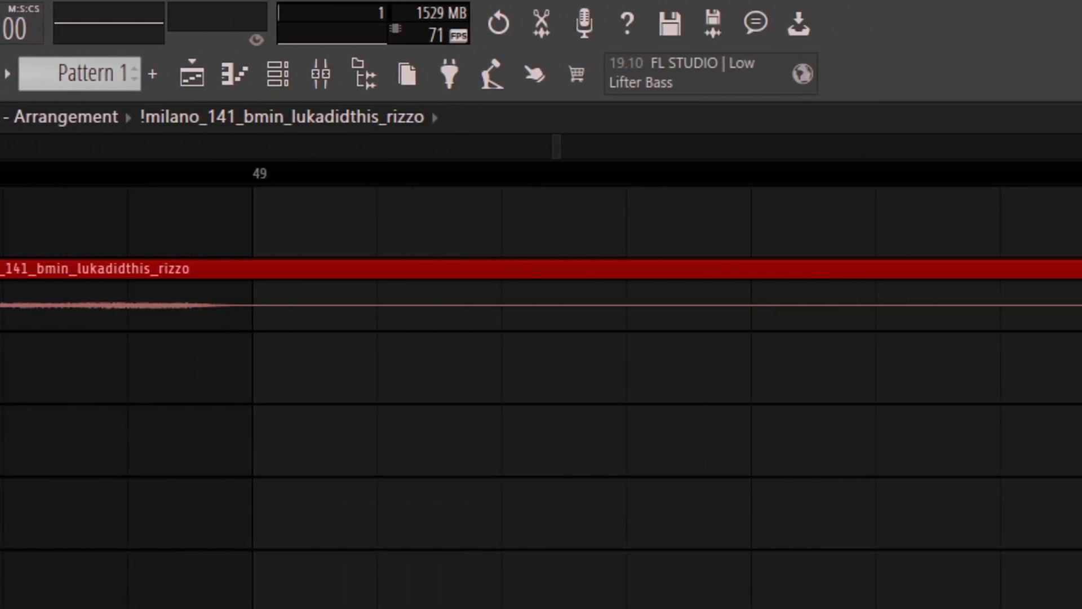
click(259, 297)
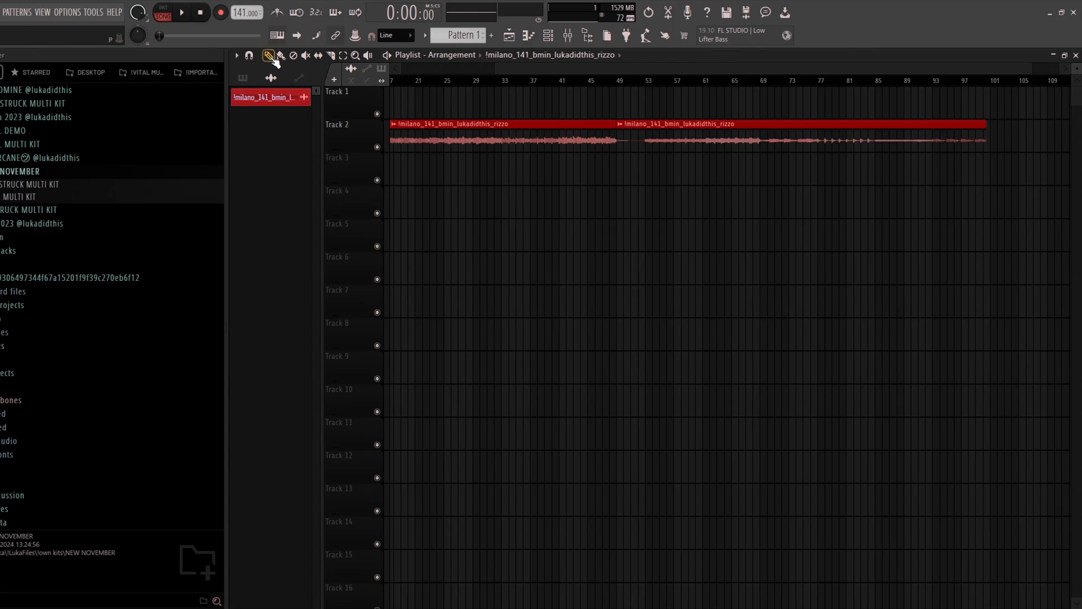
Switch among the playlist's Draw, Paint and Slice tools
key(b)
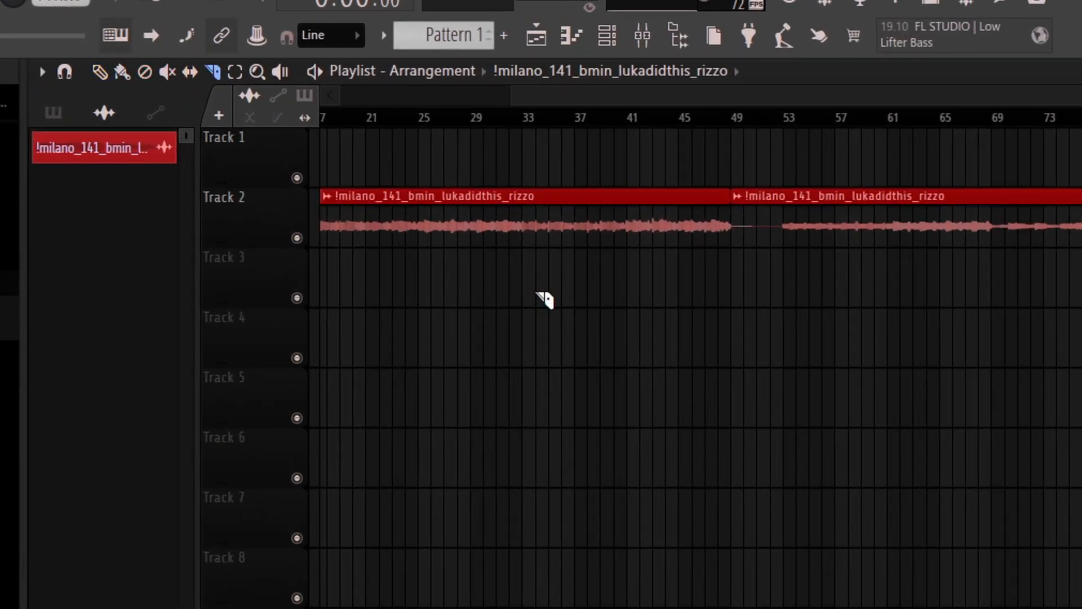
key(y)
scroll(814, 241, up, 3)
scroll(665, 331, down, 5)
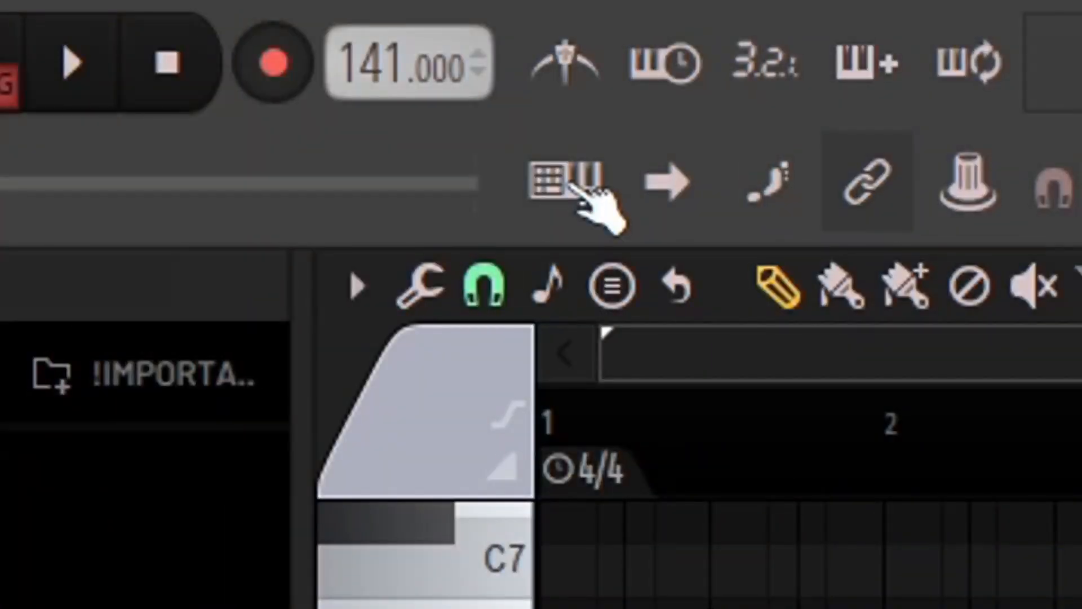
Try the typing keyboard's Minor Natural (Aeolian) layout and reset the typing keyboard to its default layout
click(580, 188)
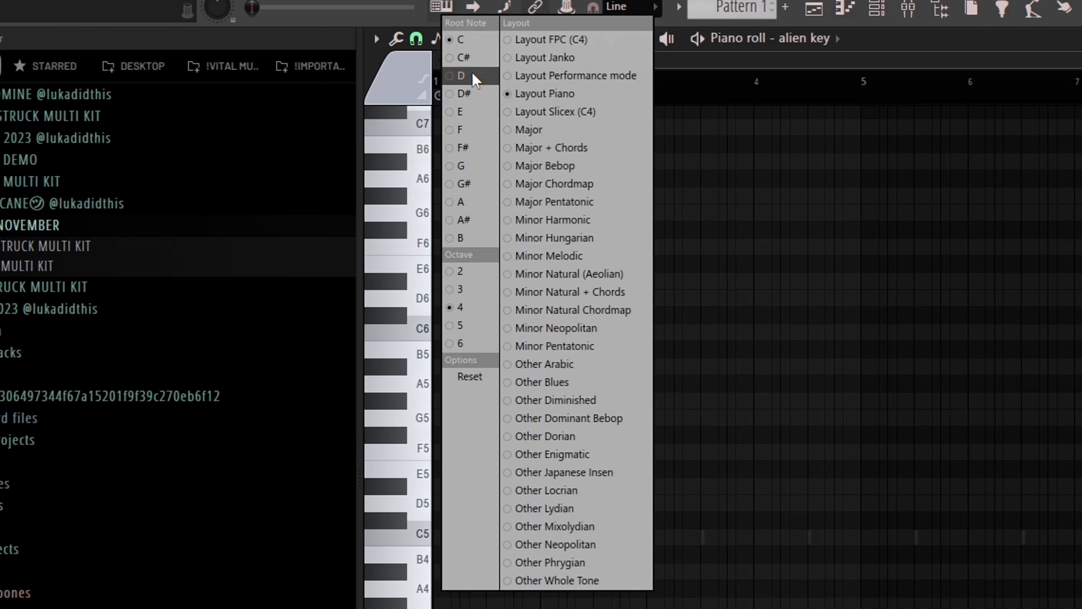
click(607, 280)
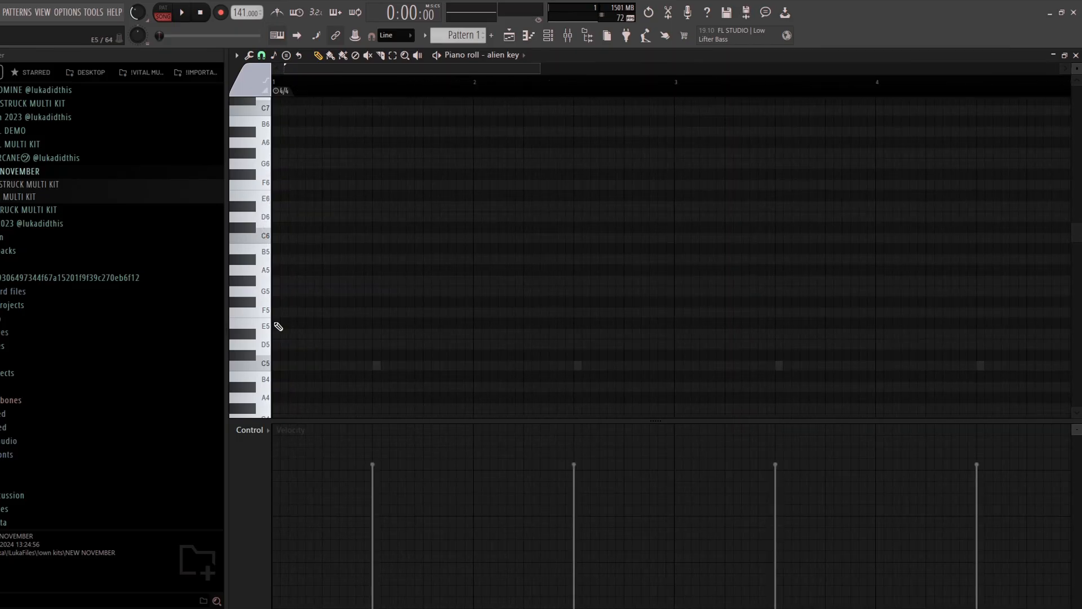
click(268, 89)
click(296, 49)
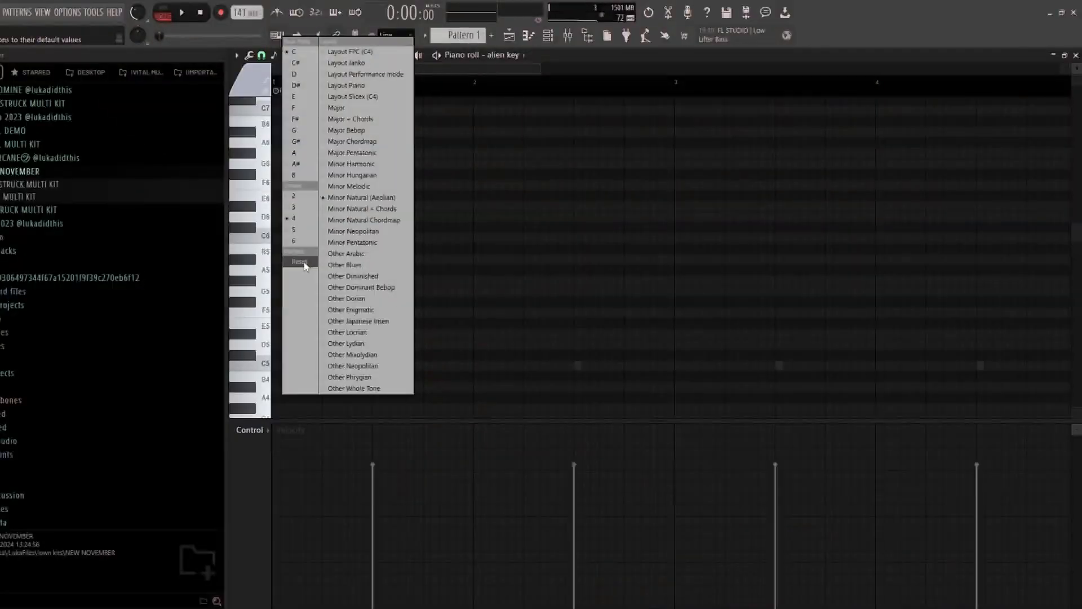
click(303, 260)
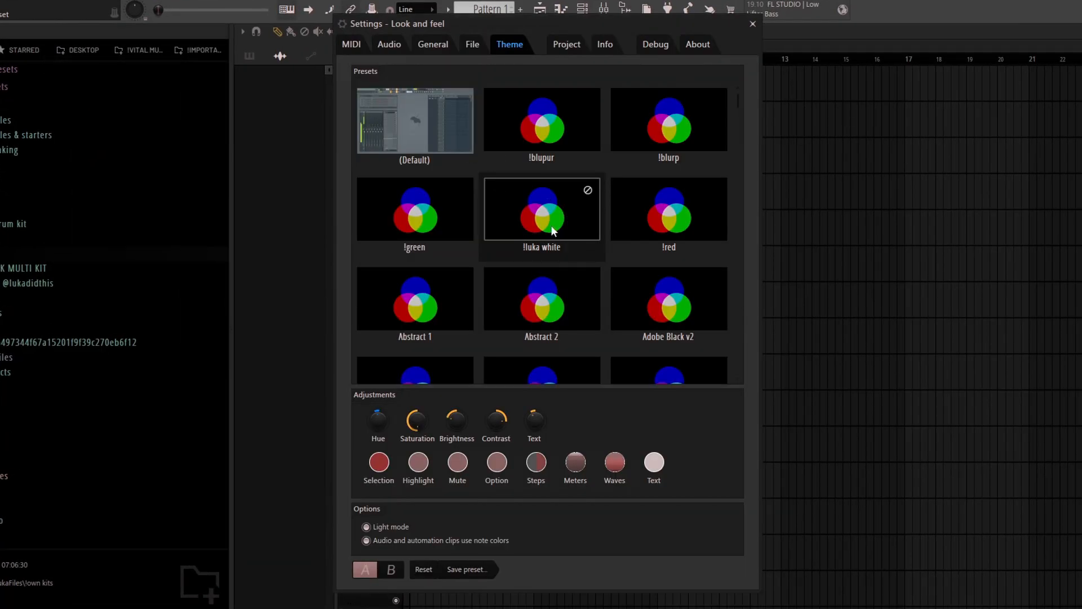
Try the !blupur, !luka white and !green theme presets and apply the !red preset
click(566, 142)
click(512, 224)
click(428, 223)
click(661, 228)
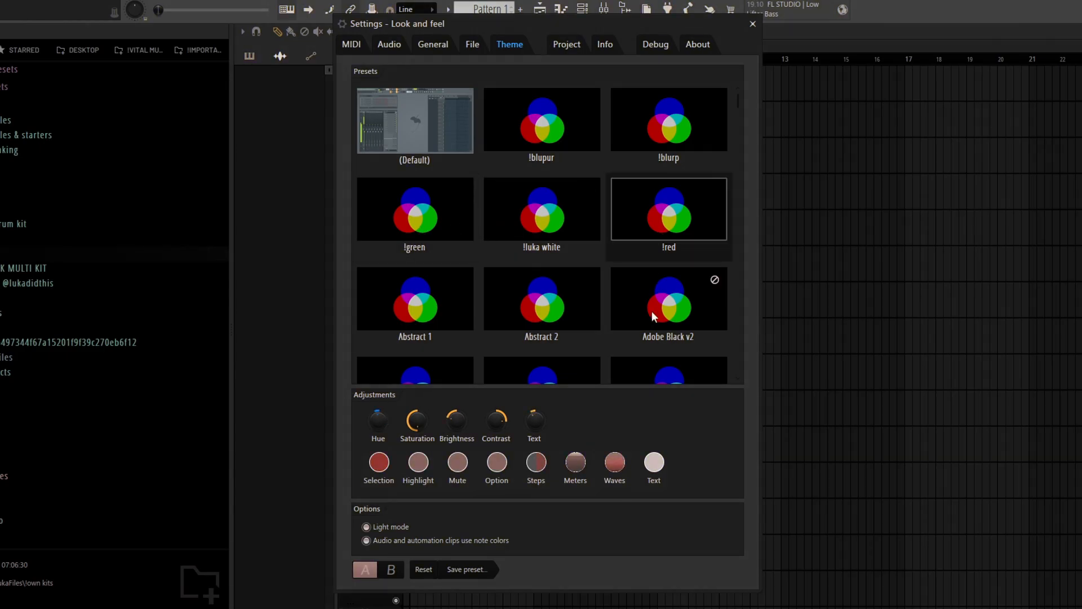
Examine the theme's highlight colour and its odd and even step colours, accepting them without changes
click(387, 466)
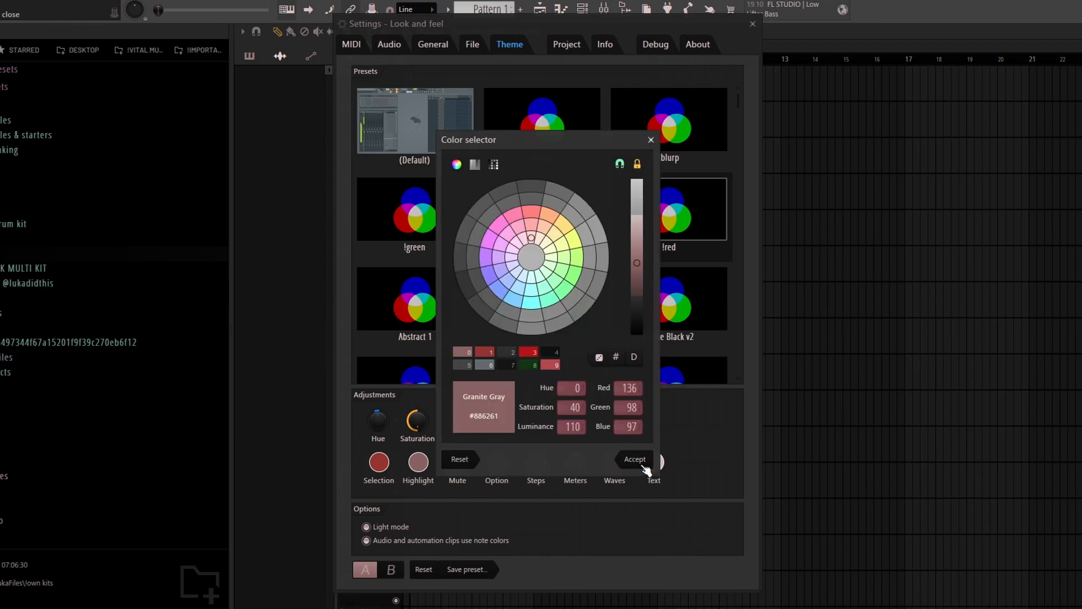
click(648, 459)
click(536, 463)
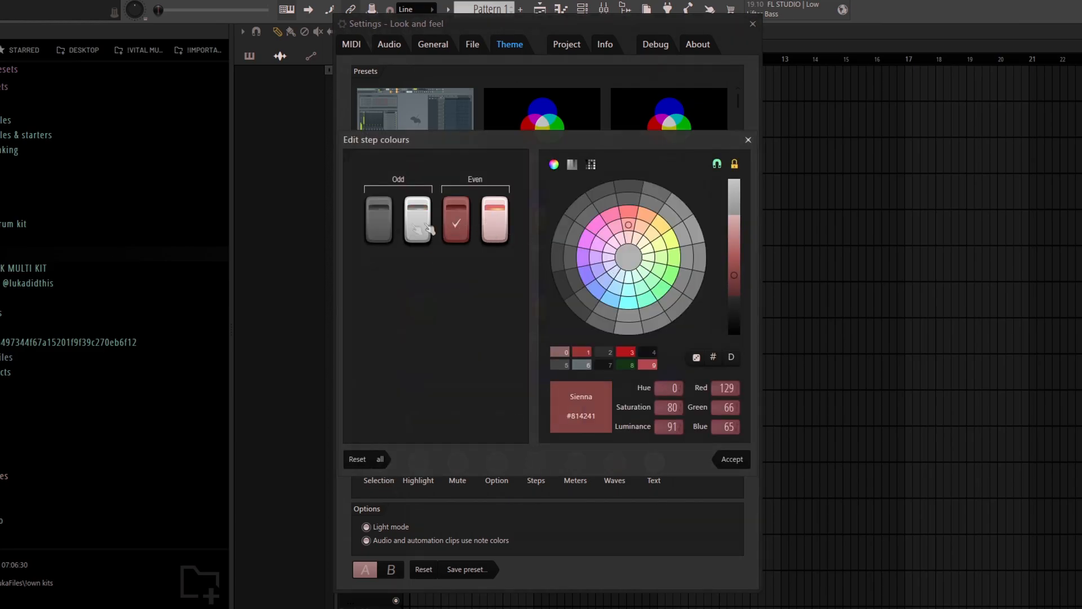
click(732, 459)
Examine the colour of each level meter stop in the theme and accept the meter colours without changes
click(575, 462)
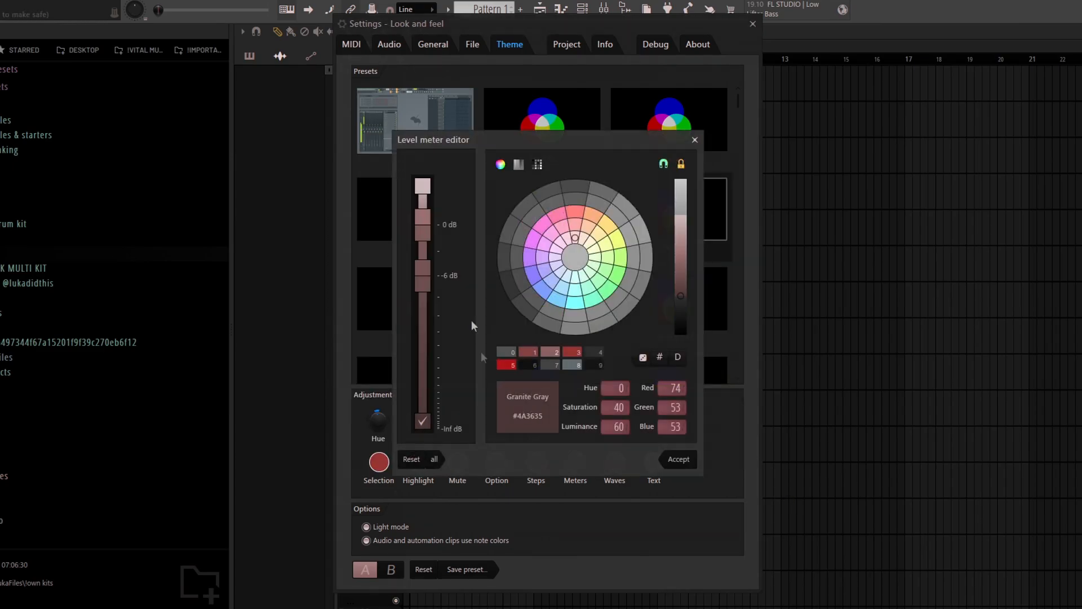
click(423, 186)
click(424, 218)
click(424, 234)
click(427, 270)
click(424, 285)
click(678, 459)
Examine the theme's waveform frequency colours and text colour, accepting both without changes
click(614, 462)
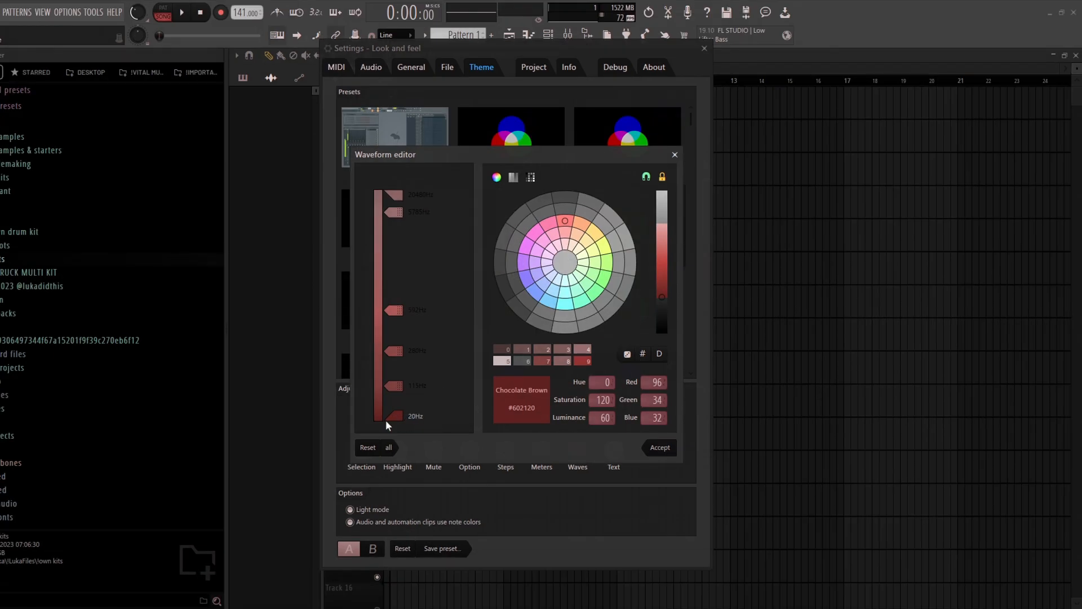
click(661, 447)
click(542, 451)
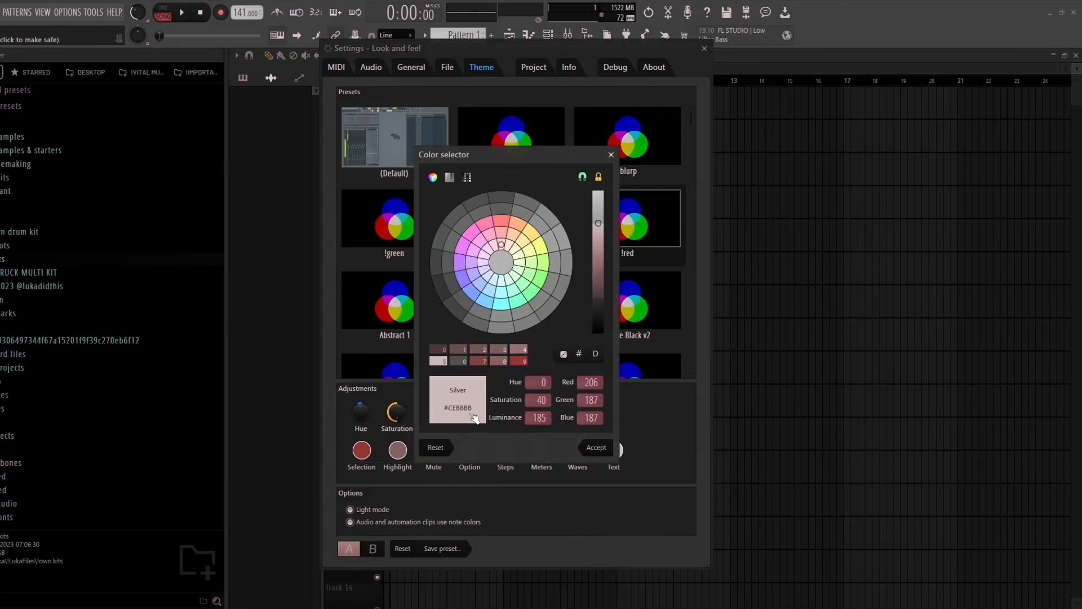
click(598, 449)
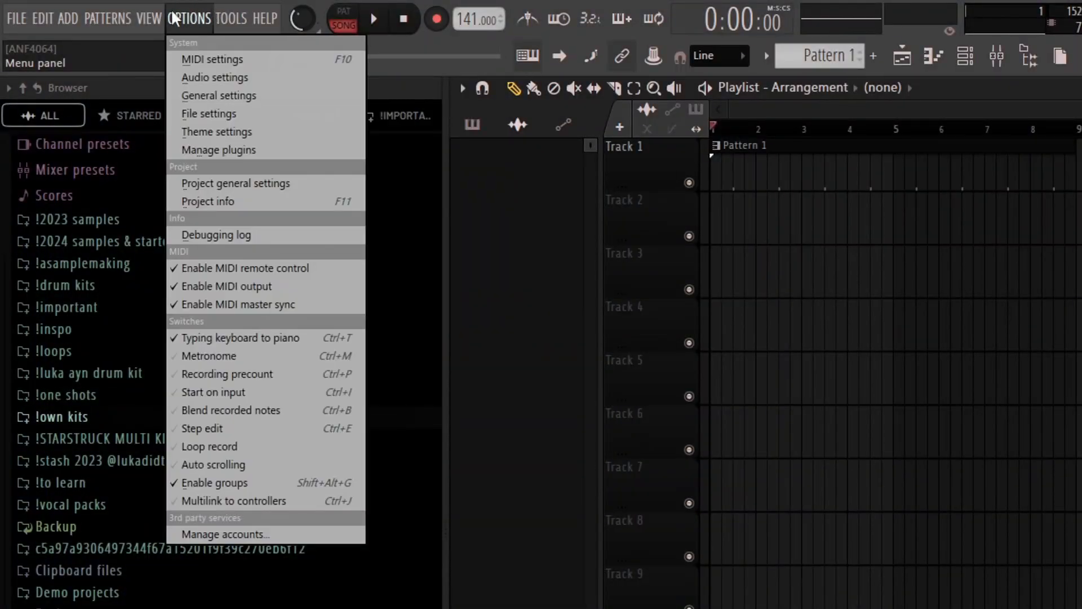
Open the audio settings
click(195, 77)
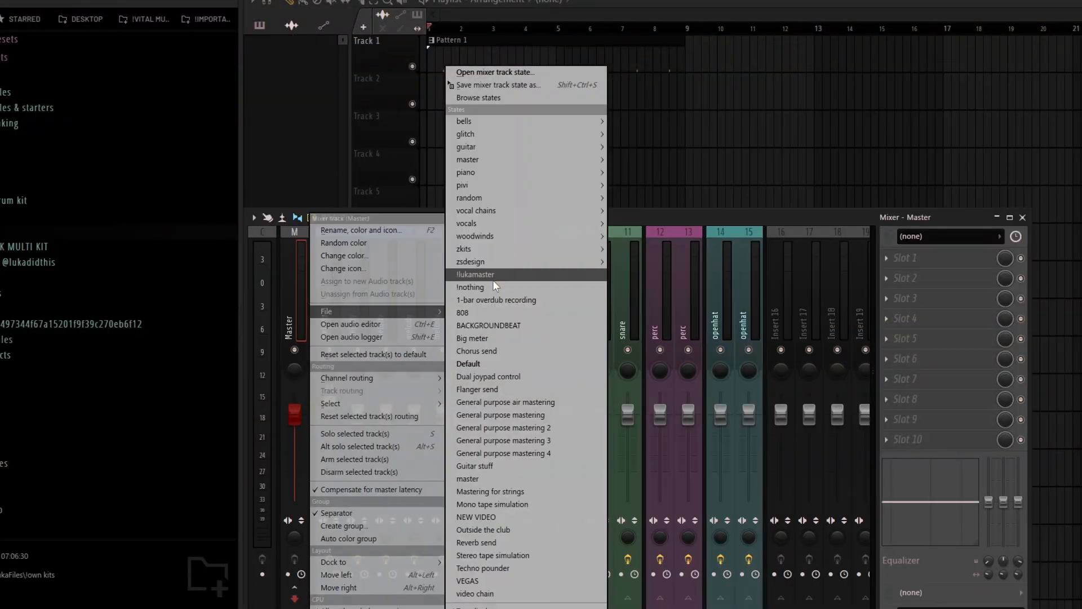
Load the saved !lukamaster state on the Master mixer track and review its limiter, pitch shifter, EQ and soothe2 effects
click(492, 278)
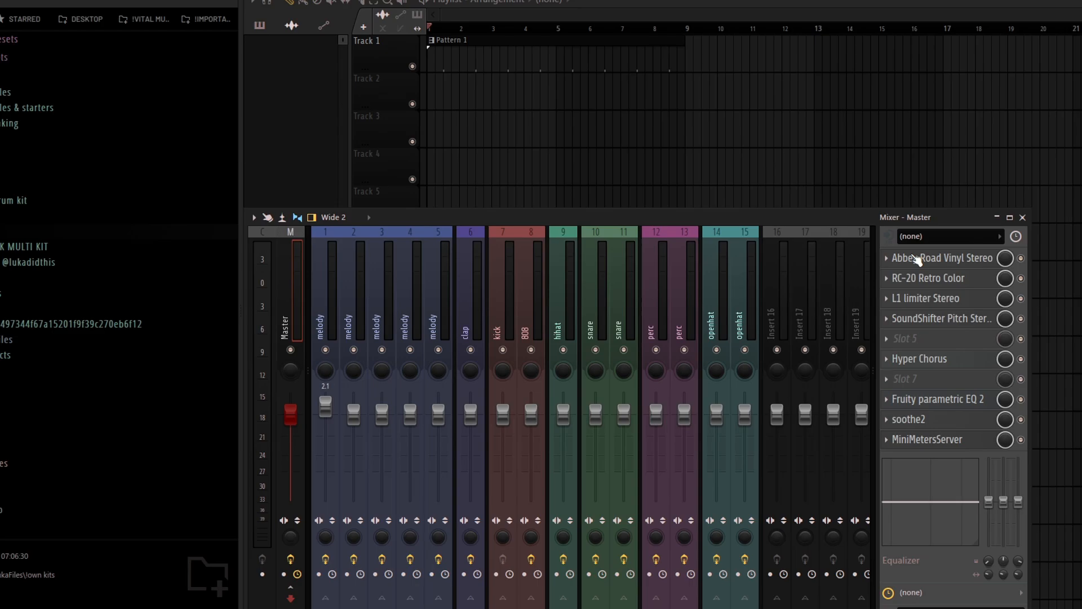
click(954, 264)
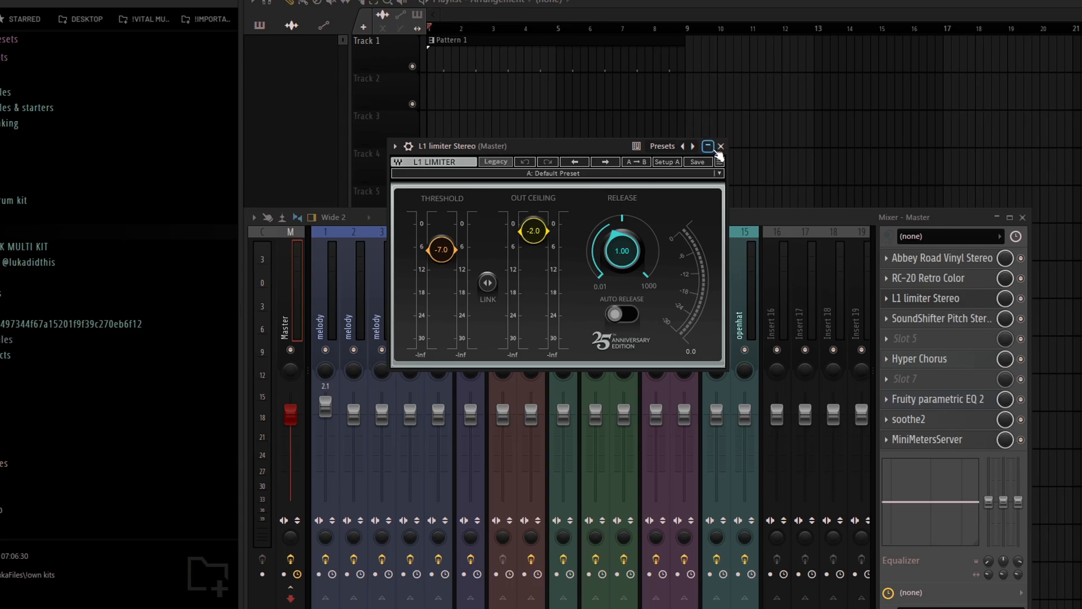
click(721, 146)
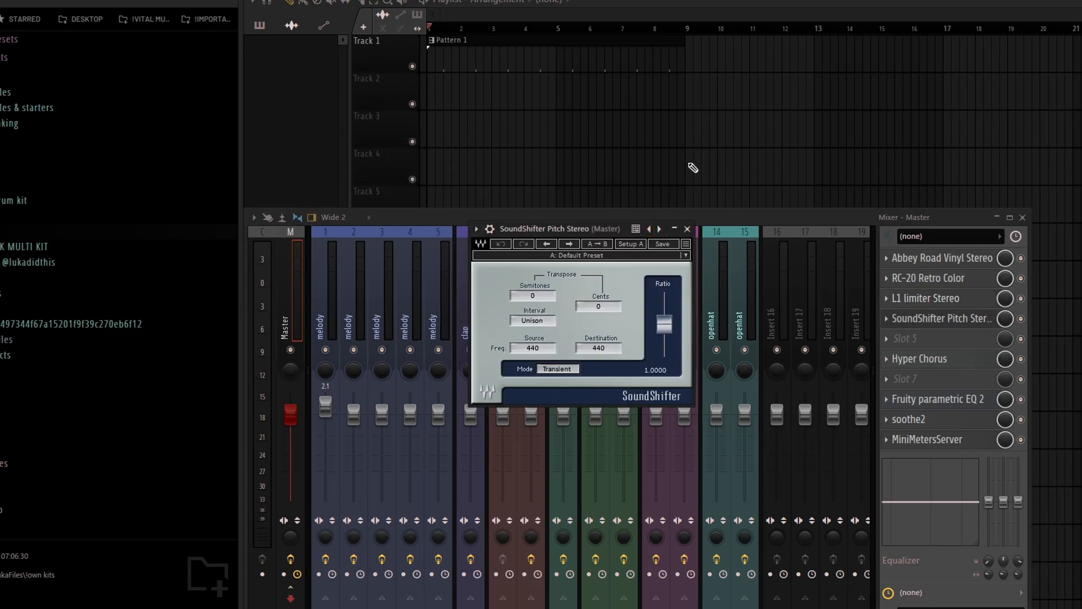
click(689, 230)
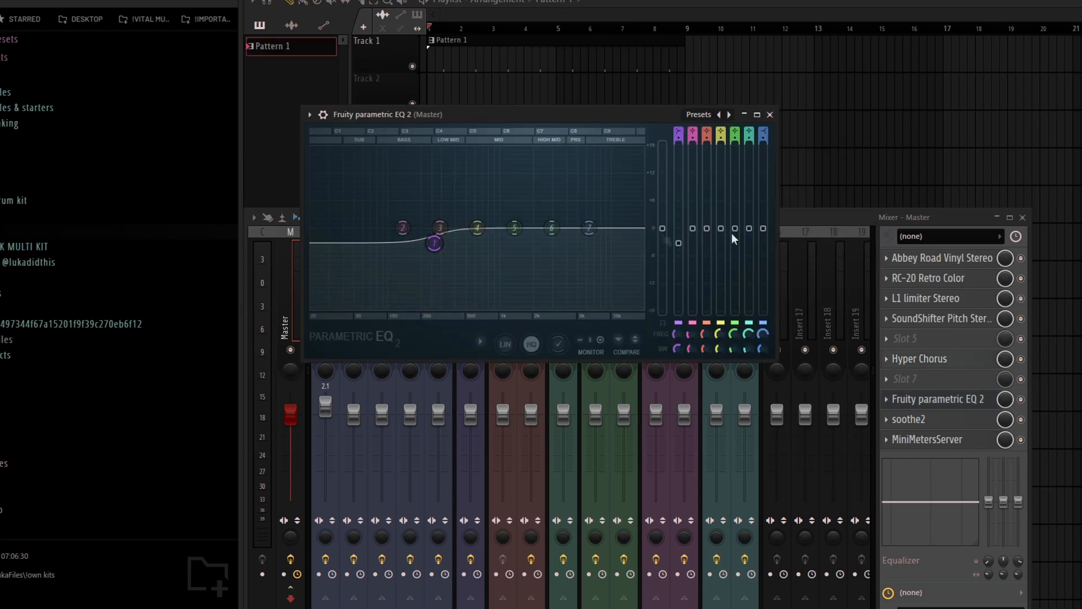
click(771, 115)
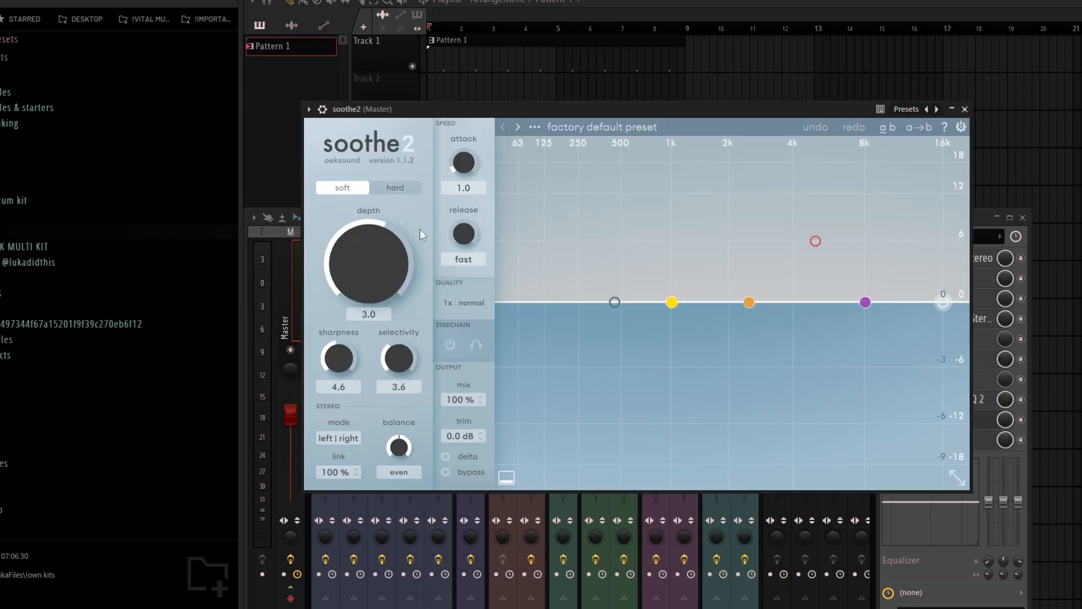